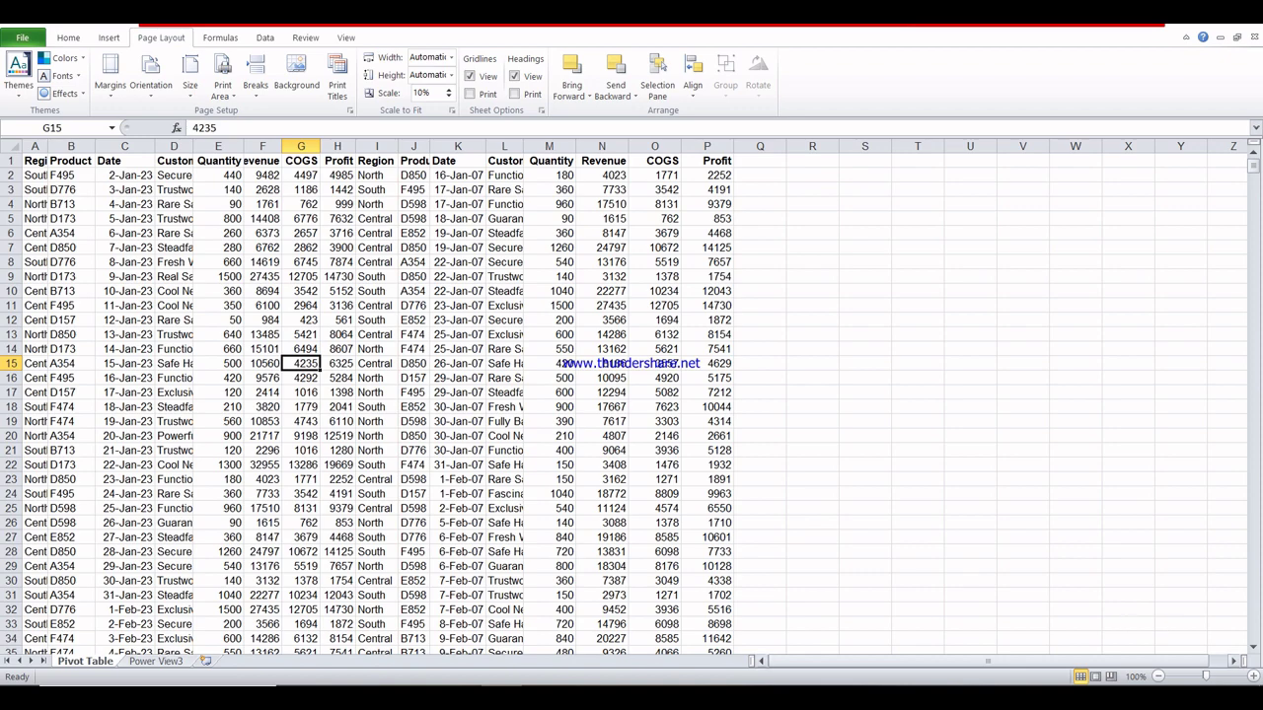
- Autofit the row heights and column widths of the entire Pivot Table worksheet
{"action": "left_click", "coordinate": [1253, 677]}
{"action": "left_click", "coordinate": [1253, 677]}
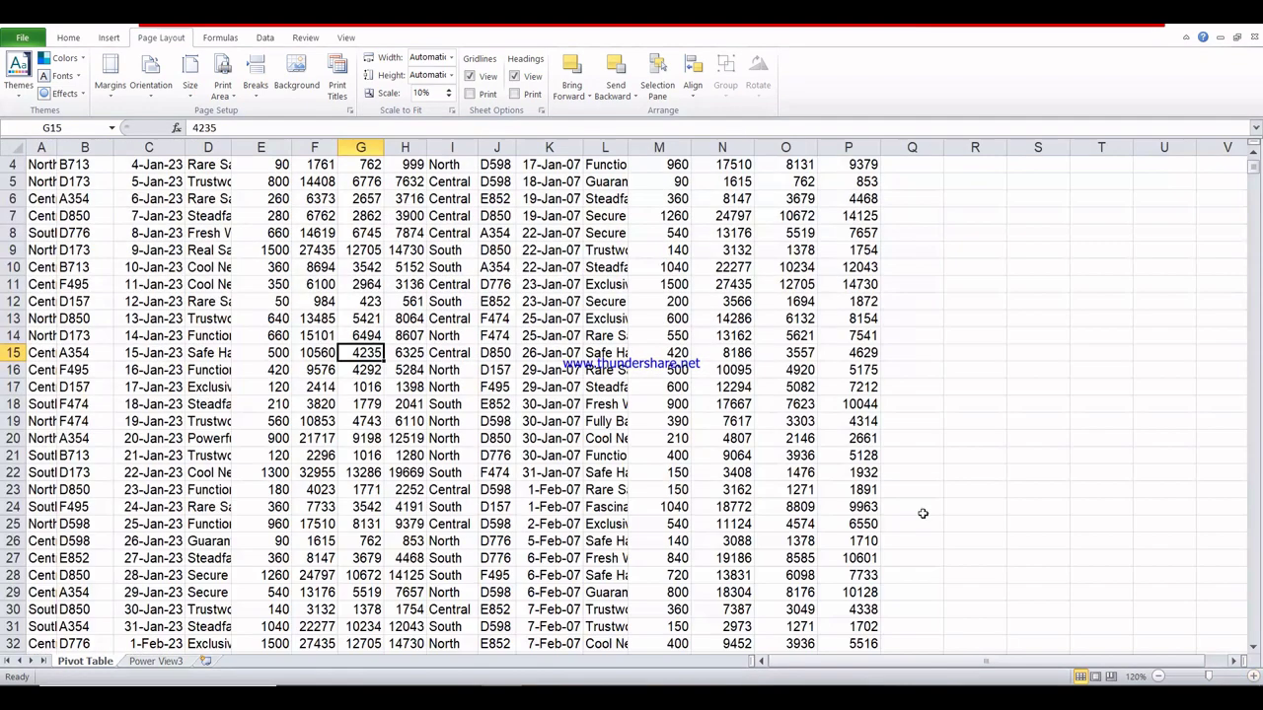
{"action": "left_click", "coordinate": [1253, 155]}
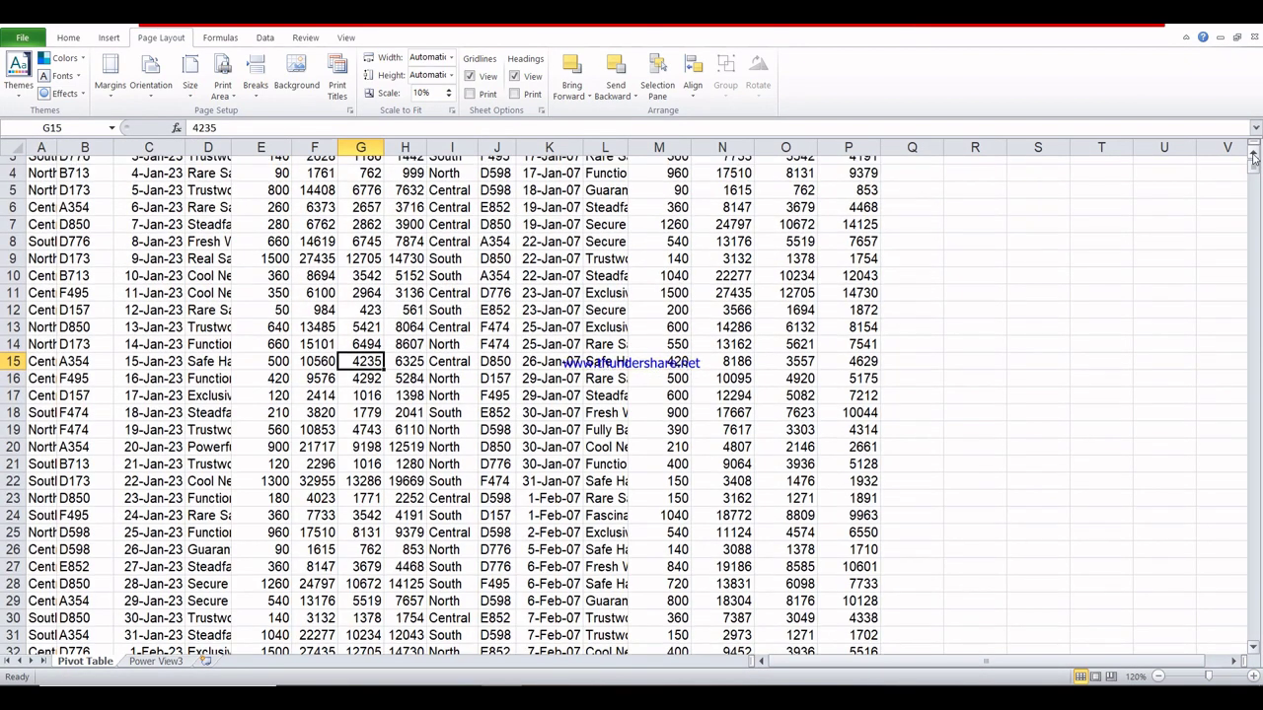
{"action": "left_click", "coordinate": [1253, 155]}
{"action": "left_click", "coordinate": [1253, 155]}
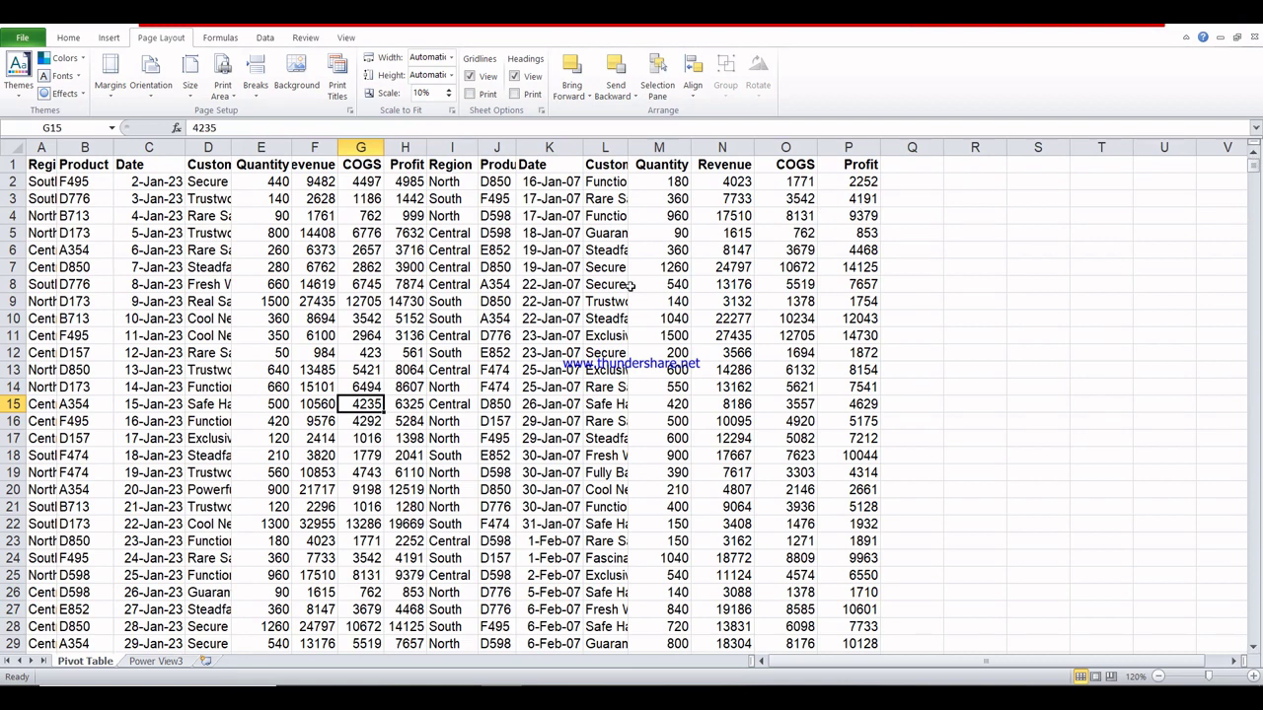
{"action": "left_click", "coordinate": [450, 286]}
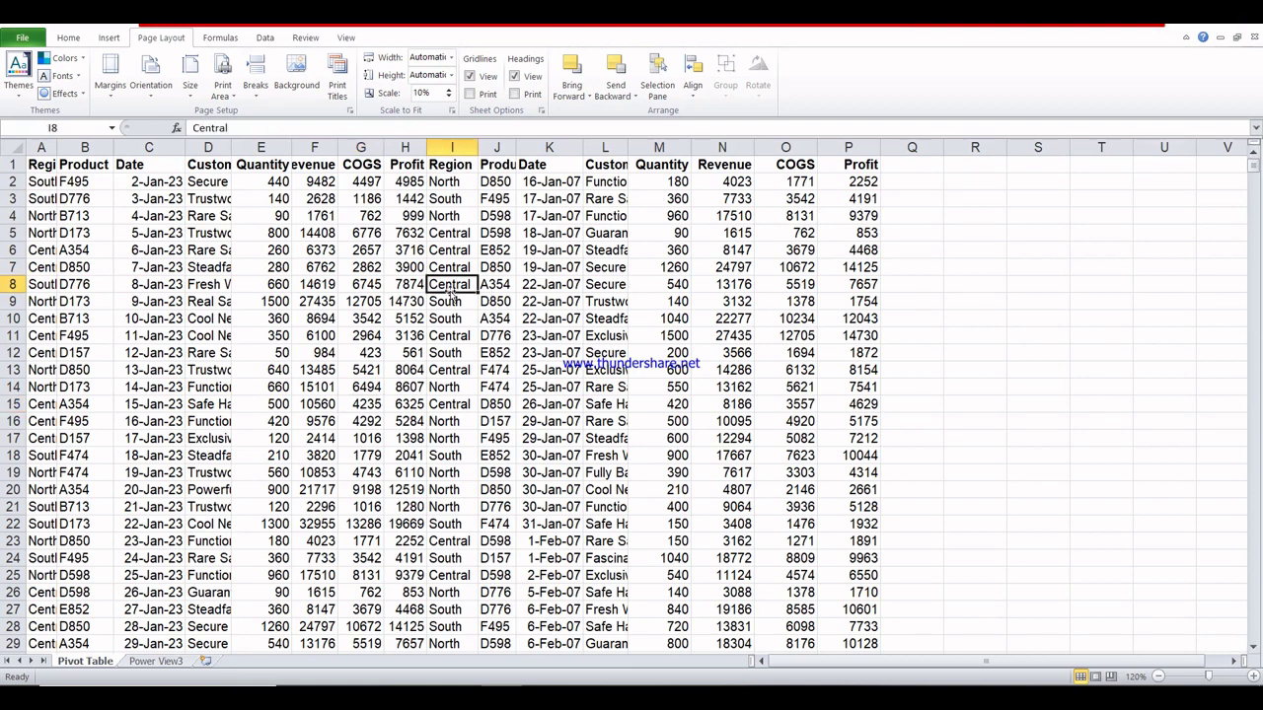
{"action": "key", "text": "ctrl+a"}
{"action": "key", "text": "ctrl+a"}
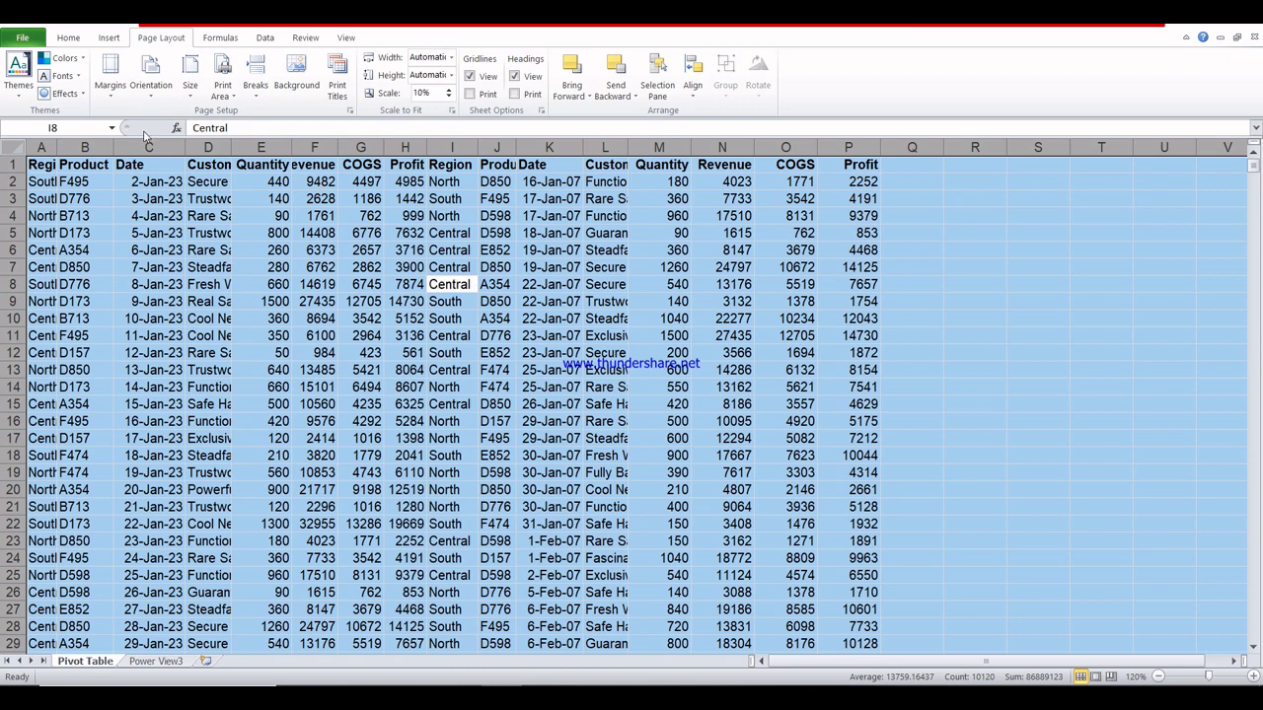
{"action": "left_click", "coordinate": [68, 38]}
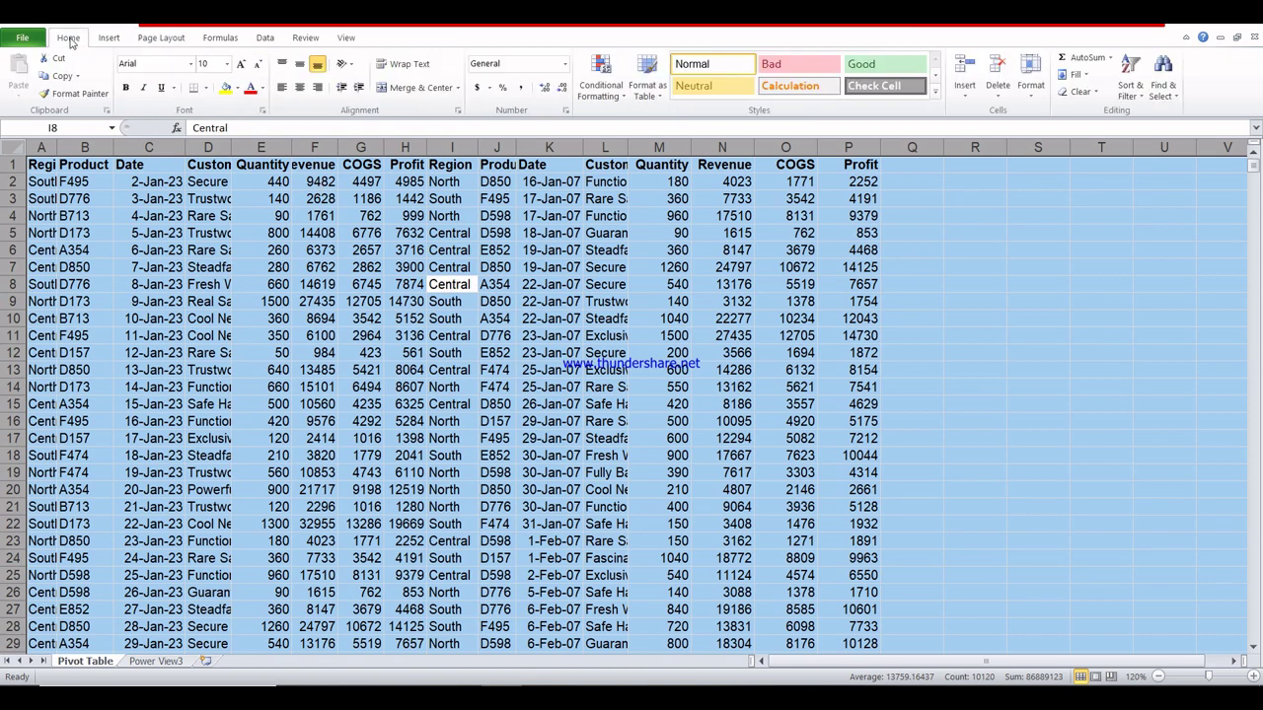
{"action": "left_click", "coordinate": [1032, 99]}
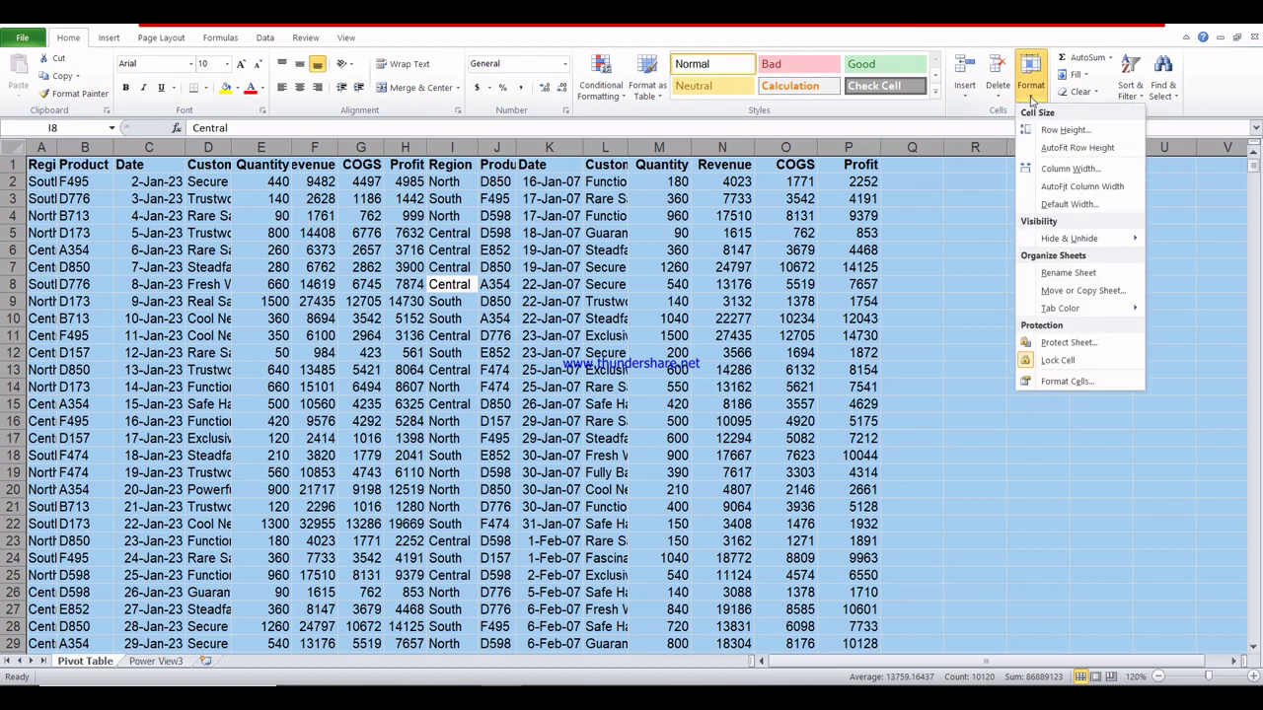
{"action": "left_click", "coordinate": [1079, 146]}
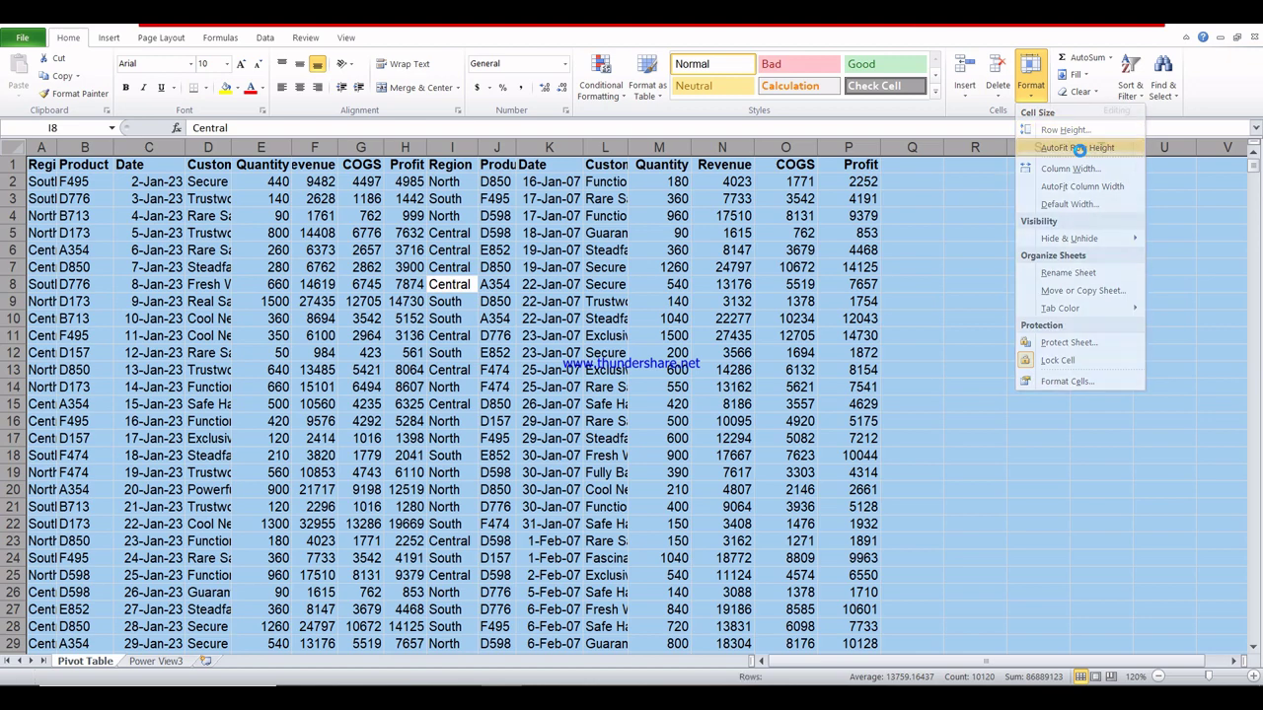
{"action": "left_click", "coordinate": [1030, 99]}
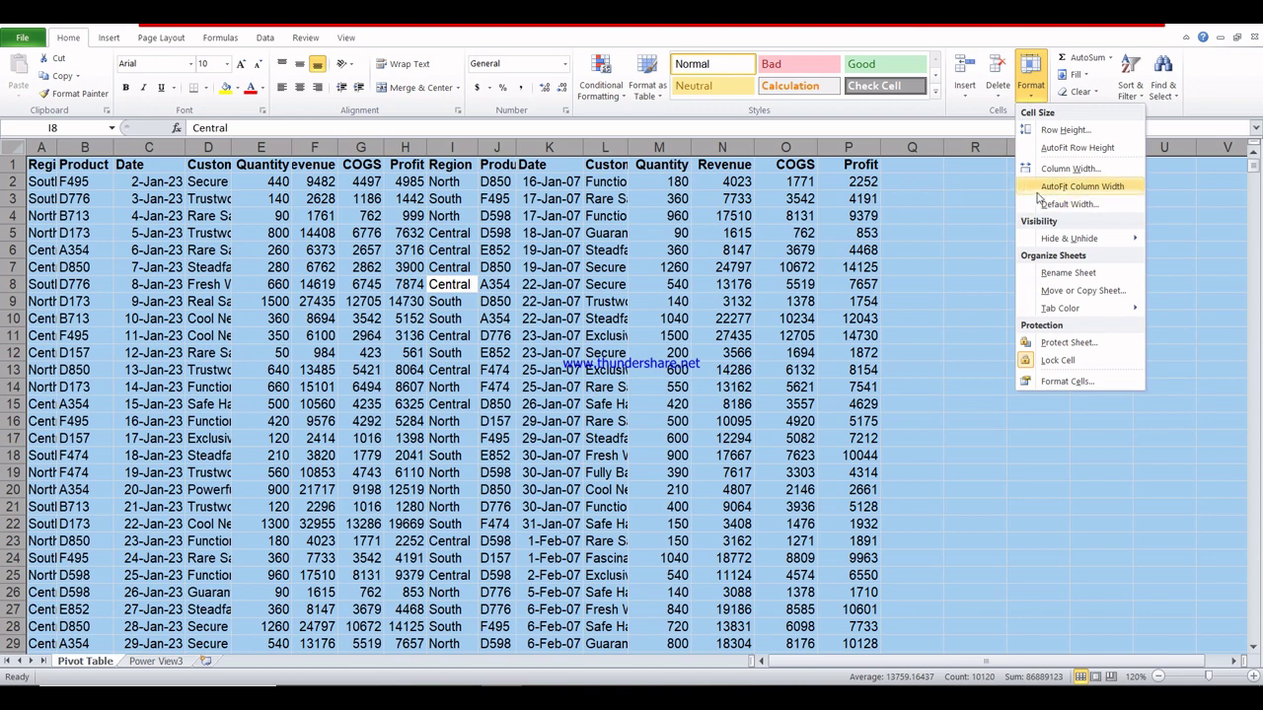
{"action": "left_click", "coordinate": [1130, 190]}
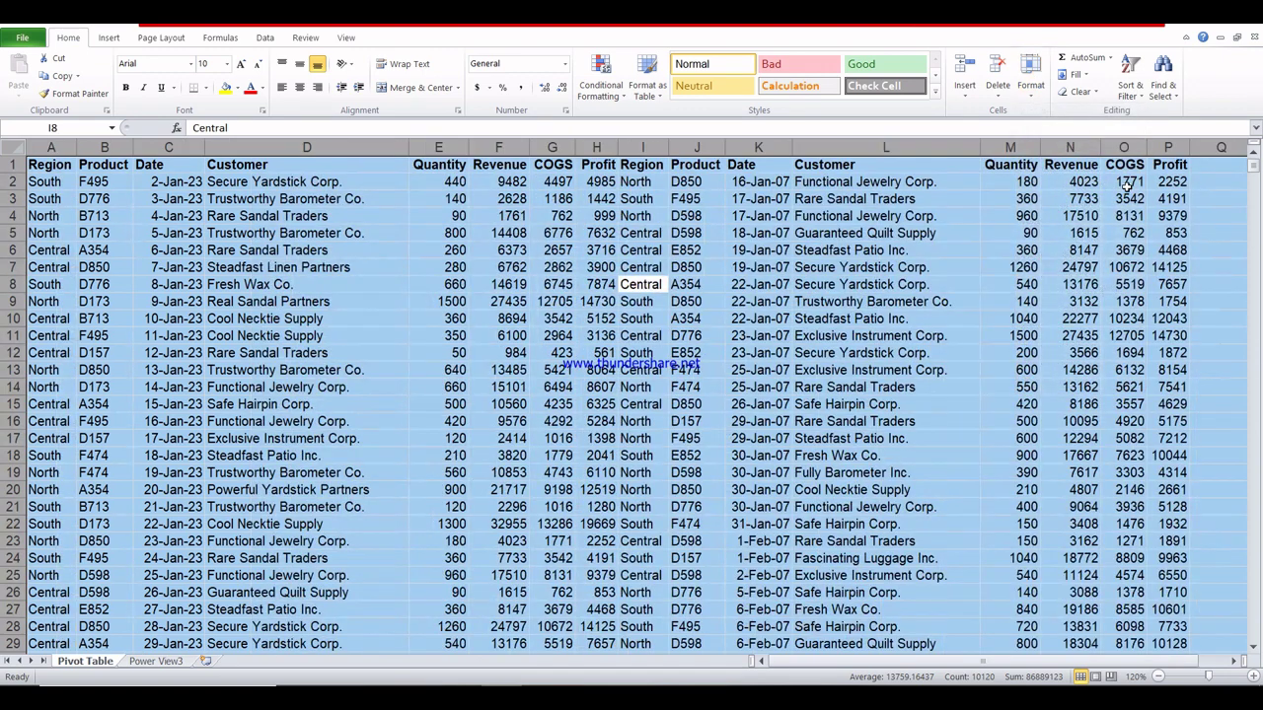
{"action": "left_click", "coordinate": [580, 254]}
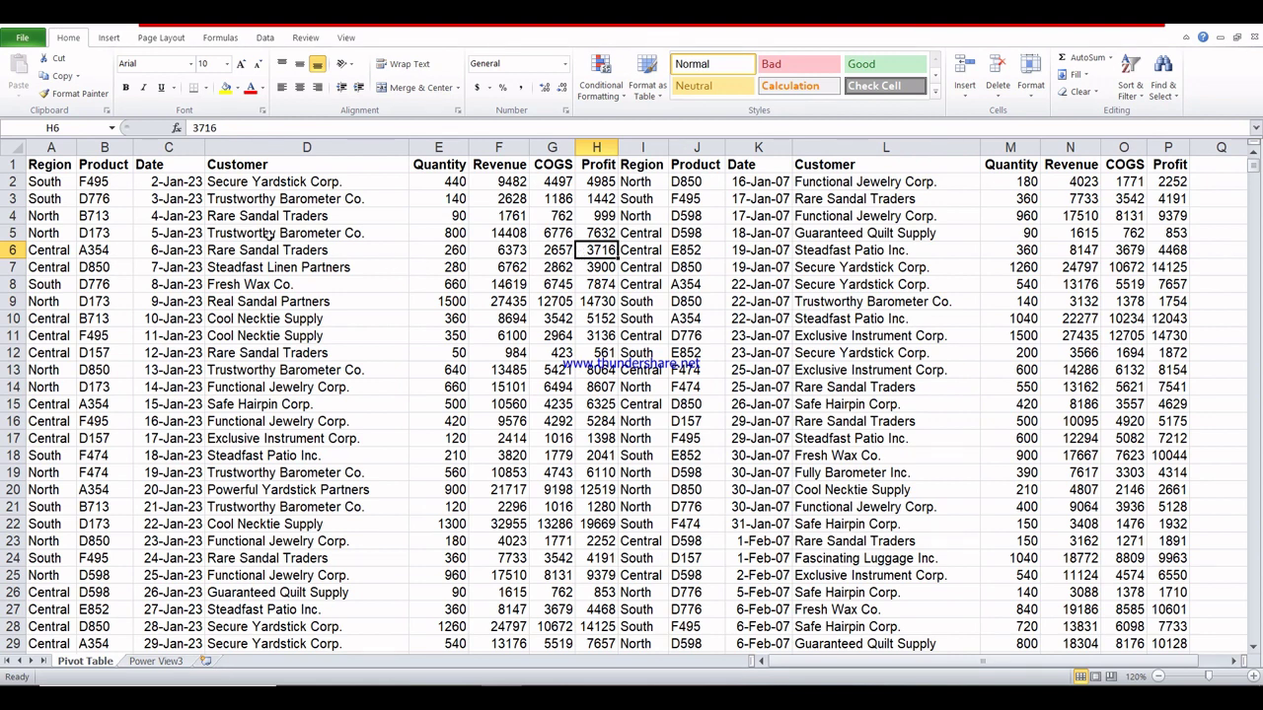
- Examine every page of the worksheet's print preview and return to the sheet
{"action": "left_click", "coordinate": [23, 40]}
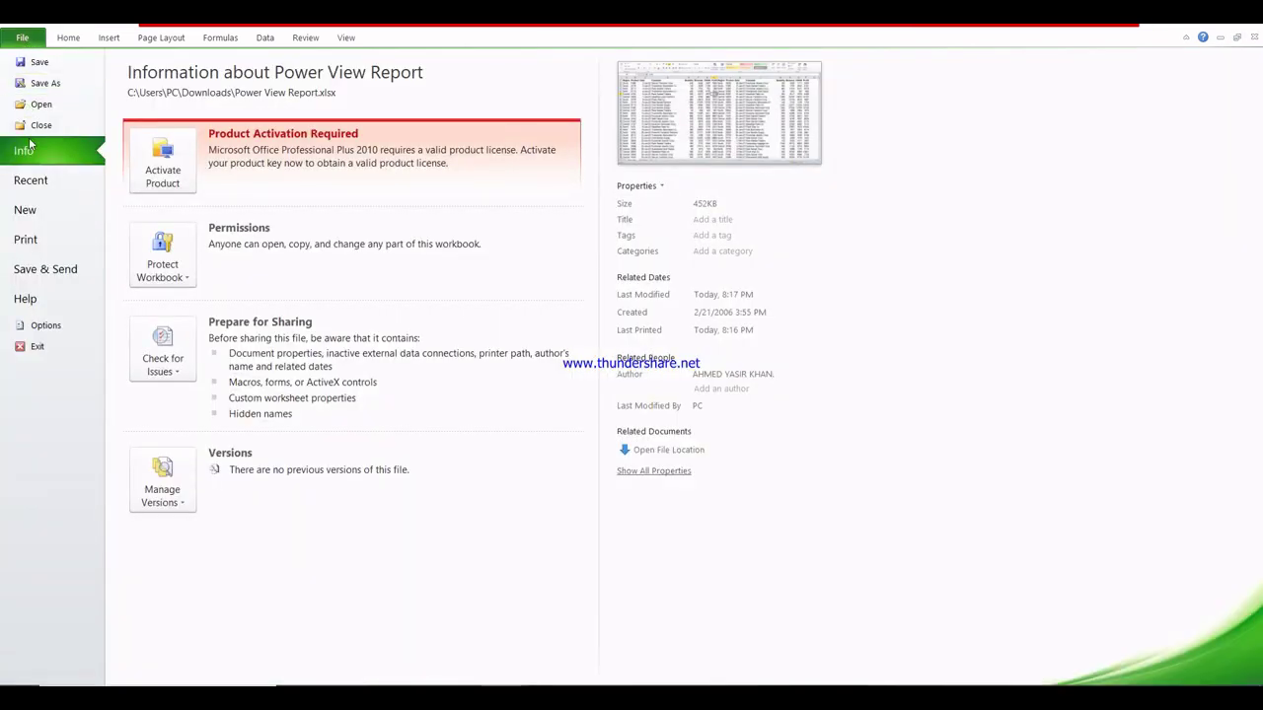
{"action": "left_click", "coordinate": [67, 235]}
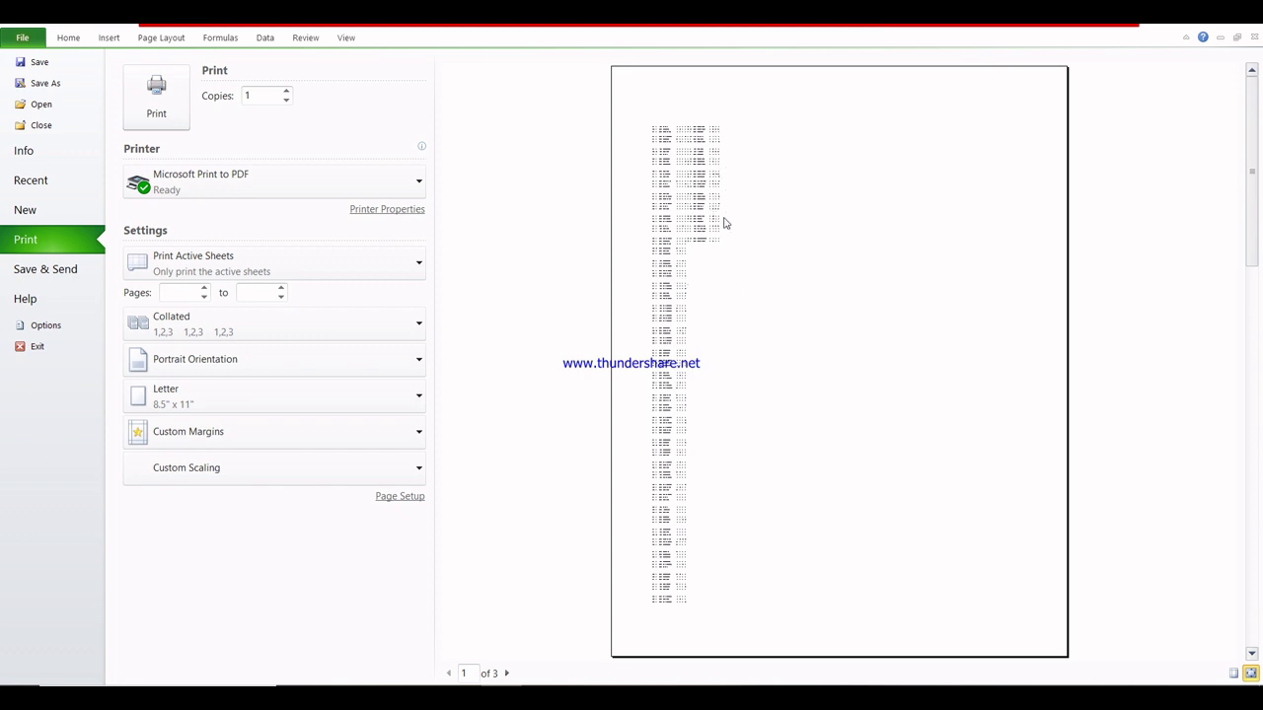
{"action": "left_click", "coordinate": [508, 674]}
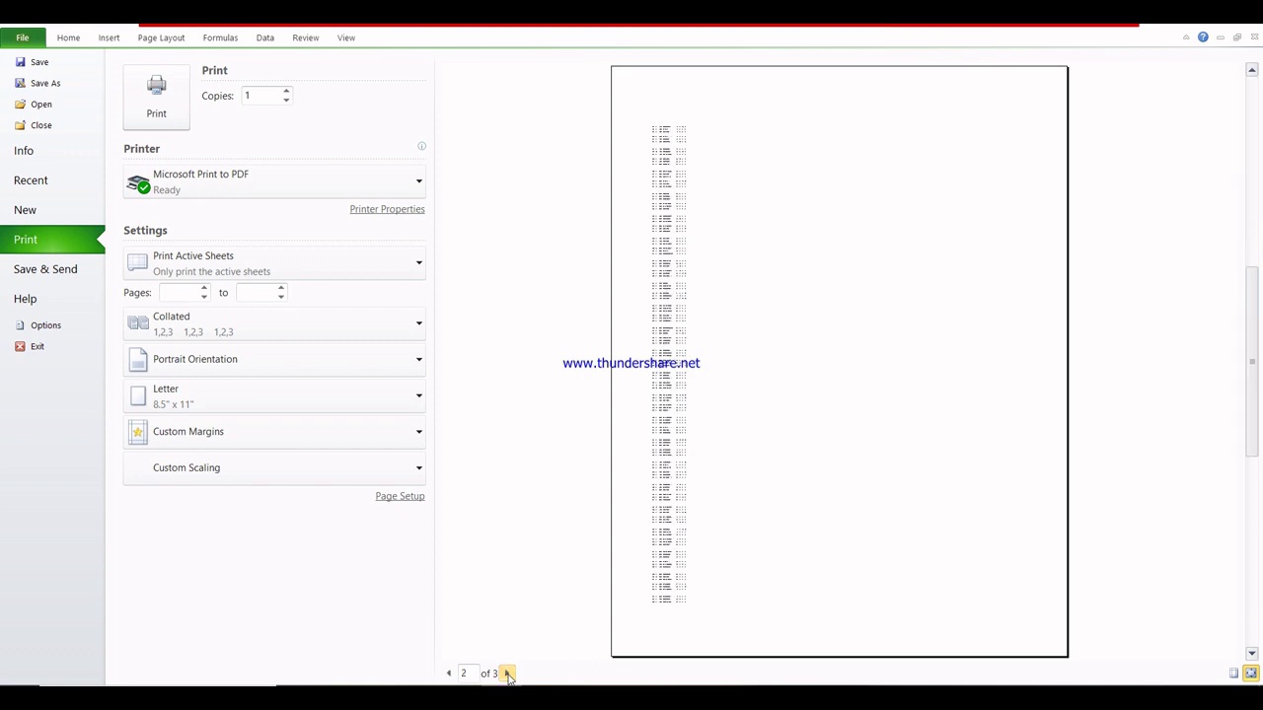
{"action": "left_click", "coordinate": [507, 674]}
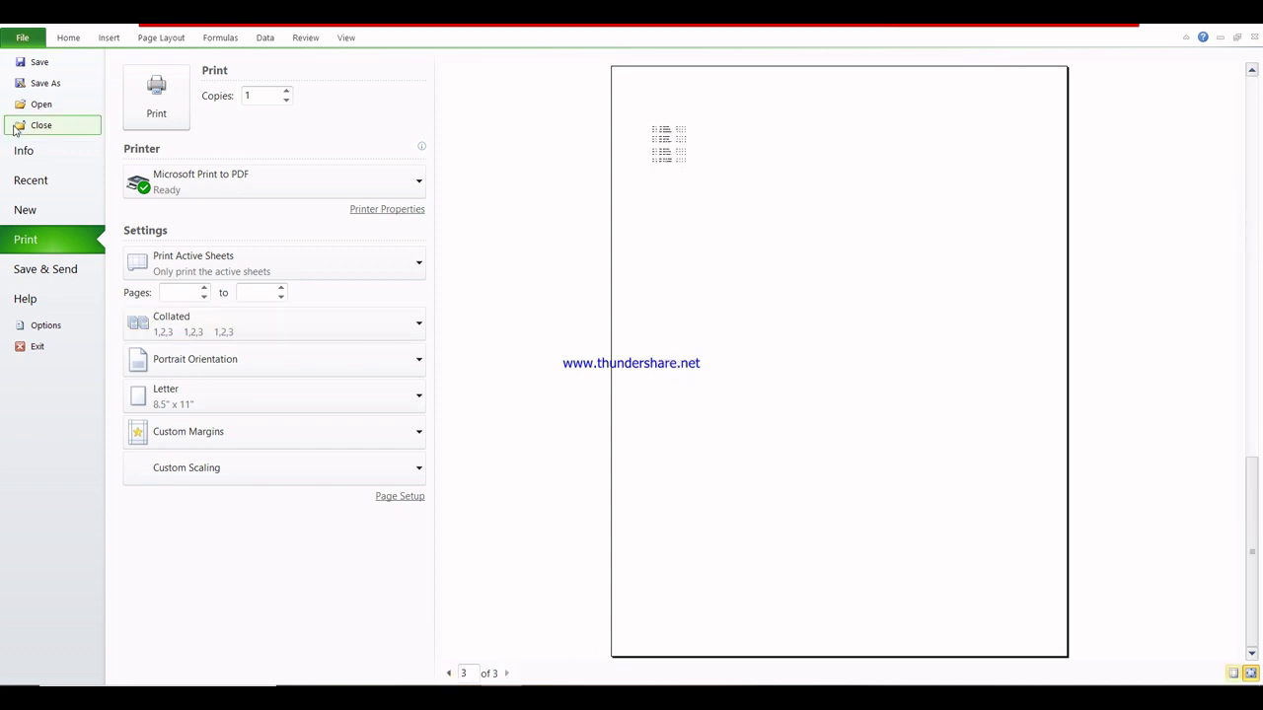
{"action": "key", "text": "Escape"}
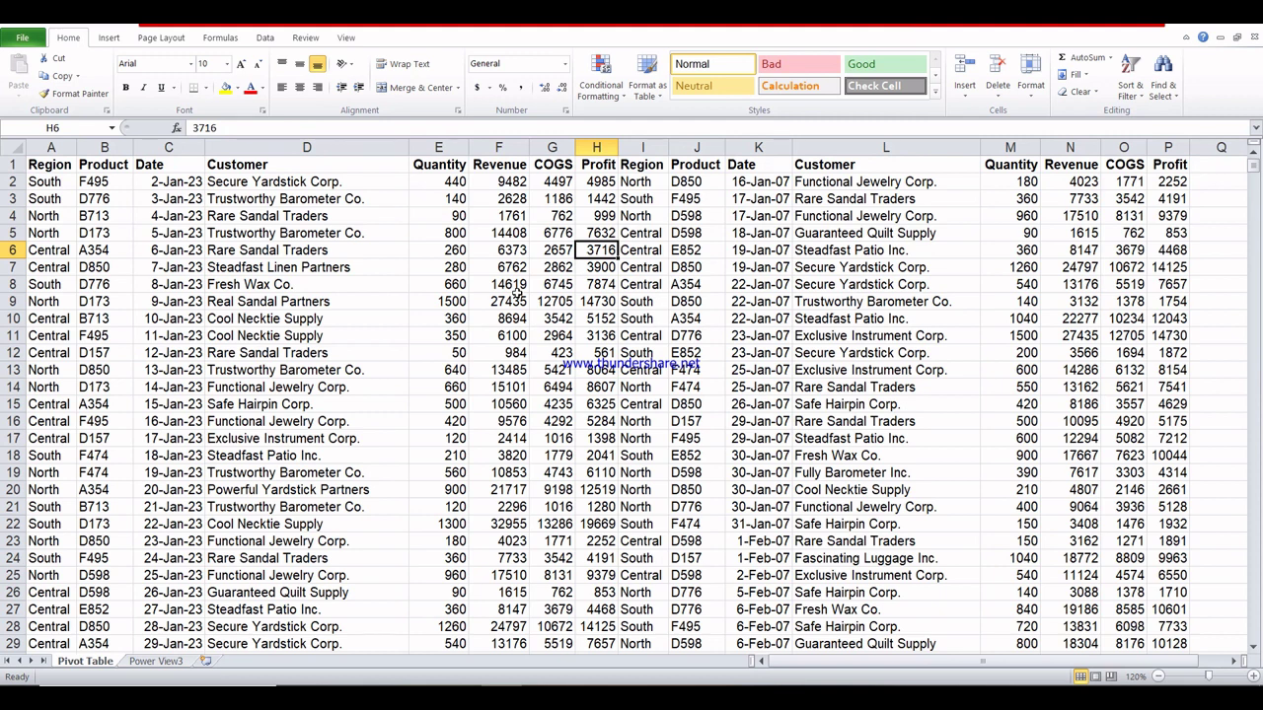
- Review the Page Setup options for printing and change the page orientation to Landscape
{"action": "left_click", "coordinate": [23, 38]}
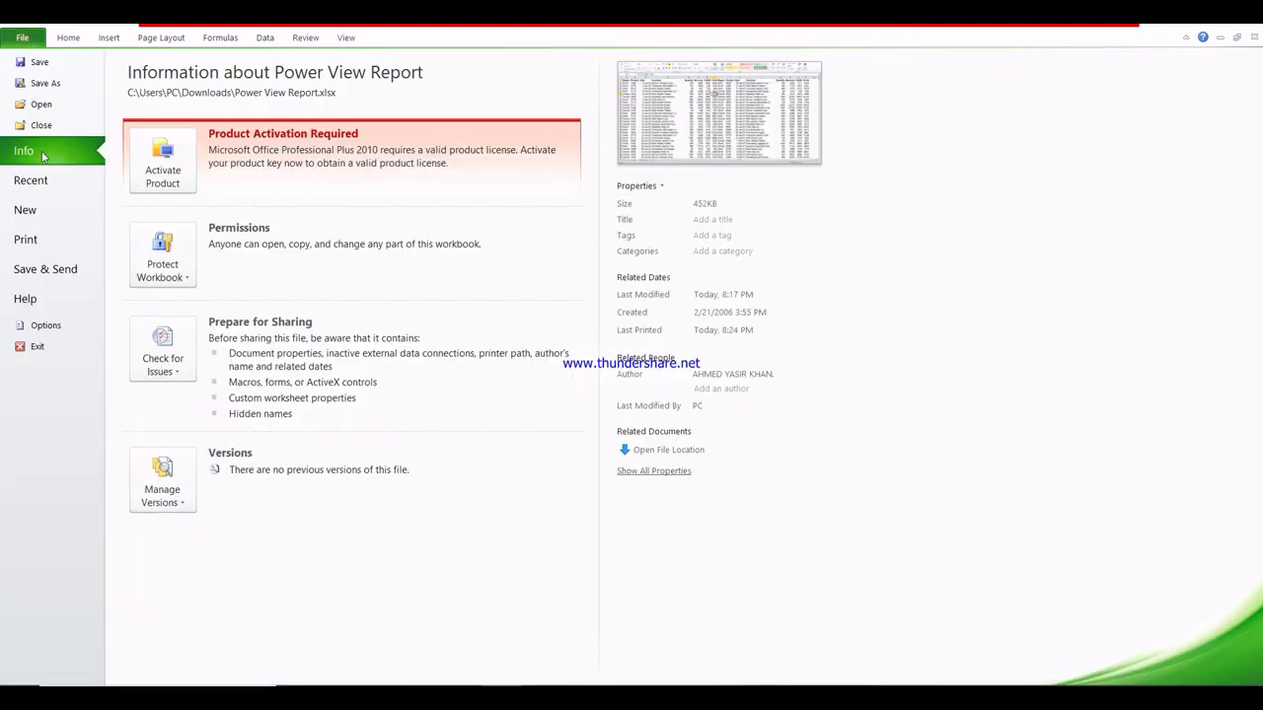
{"action": "left_click", "coordinate": [59, 242]}
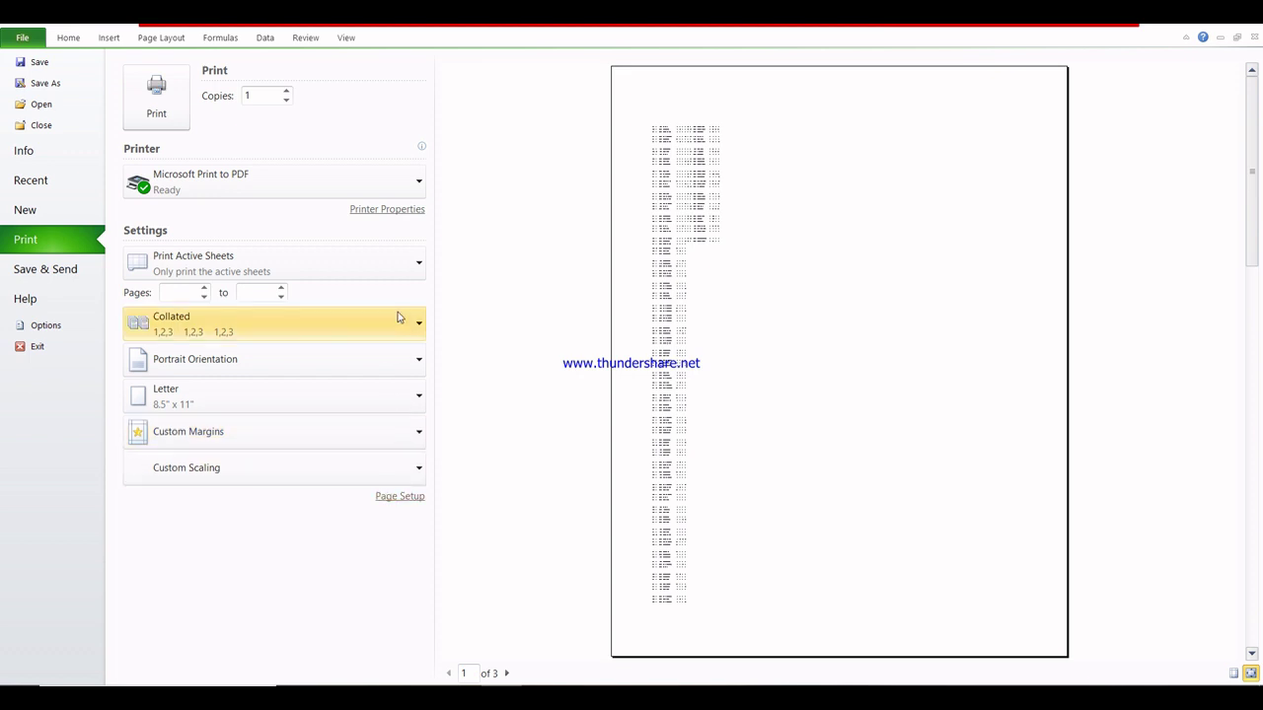
{"action": "left_click", "coordinate": [399, 497]}
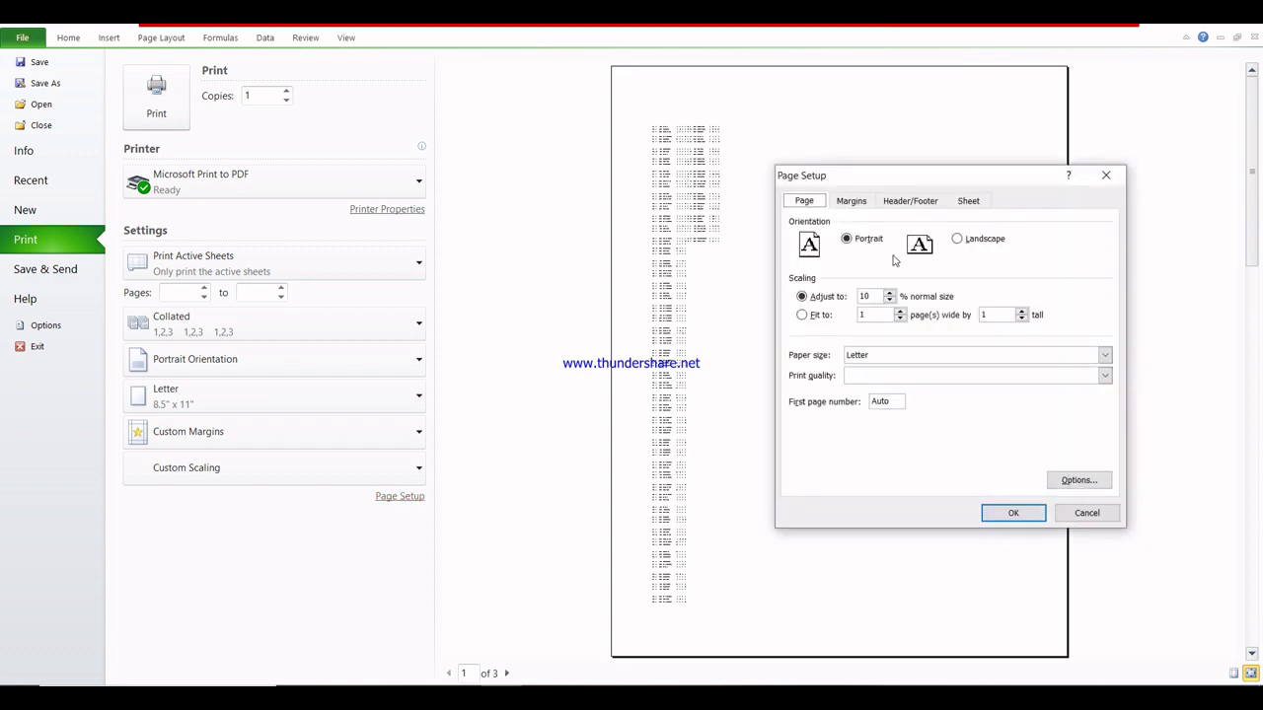
{"action": "left_click_drag", "start_coordinate": [928, 181], "coordinate": [603, 228]}
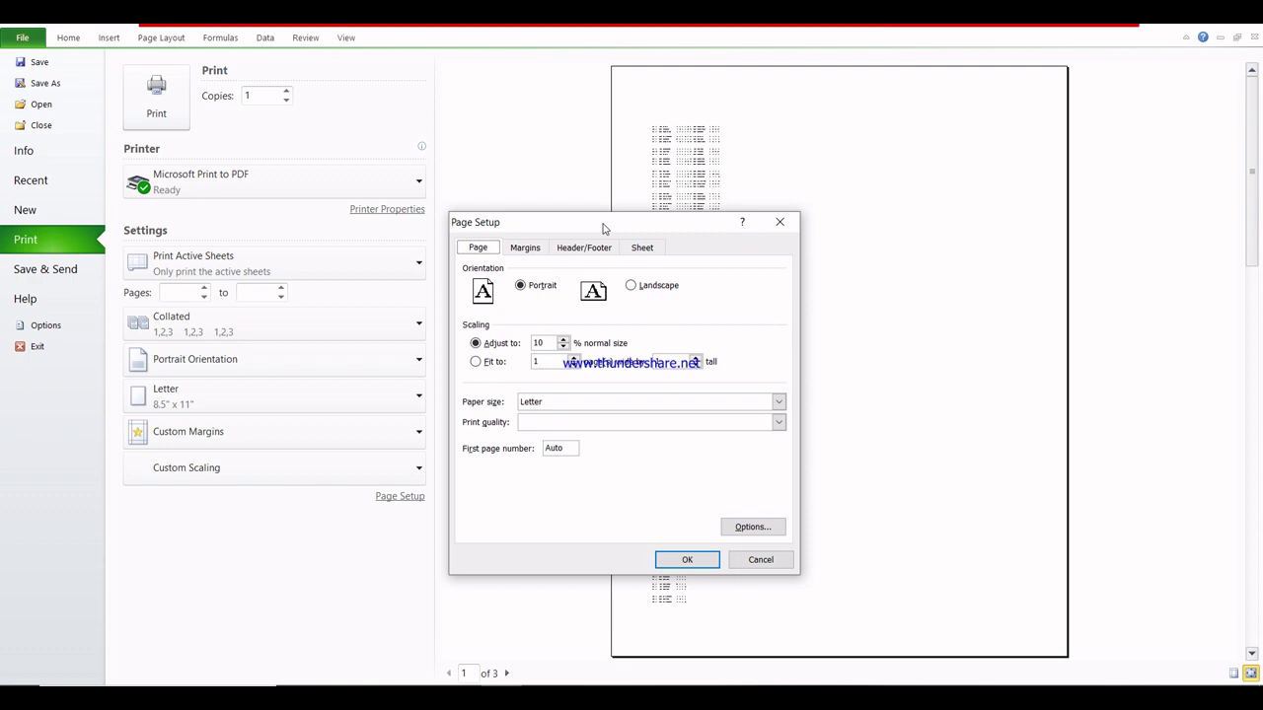
{"action": "left_click", "coordinate": [529, 249]}
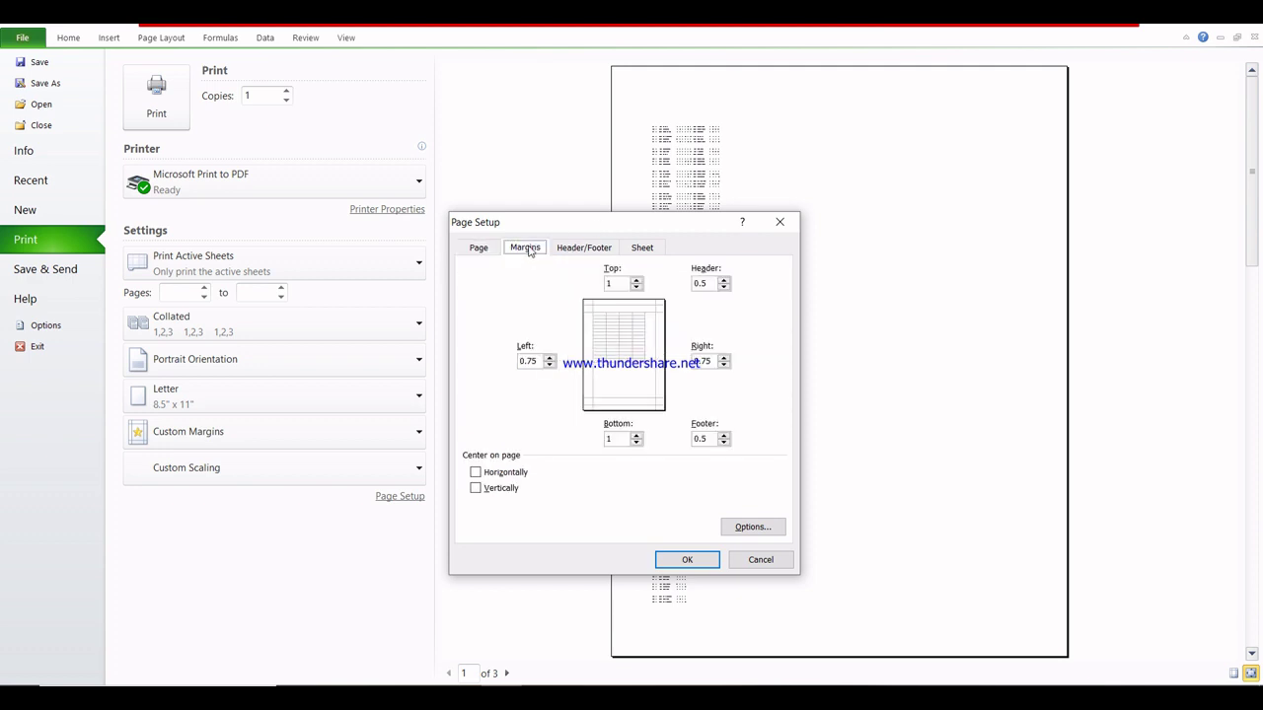
{"action": "left_click", "coordinate": [592, 251]}
{"action": "left_click", "coordinate": [643, 248]}
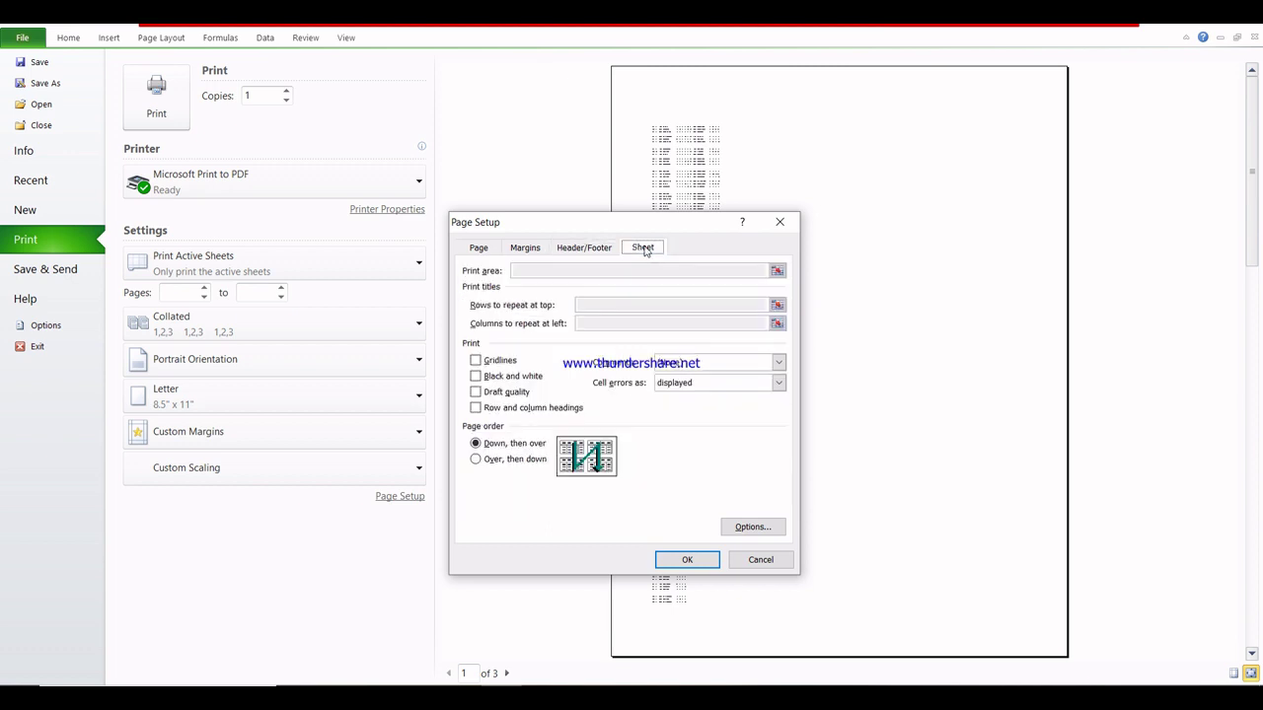
{"action": "left_click", "coordinate": [478, 252]}
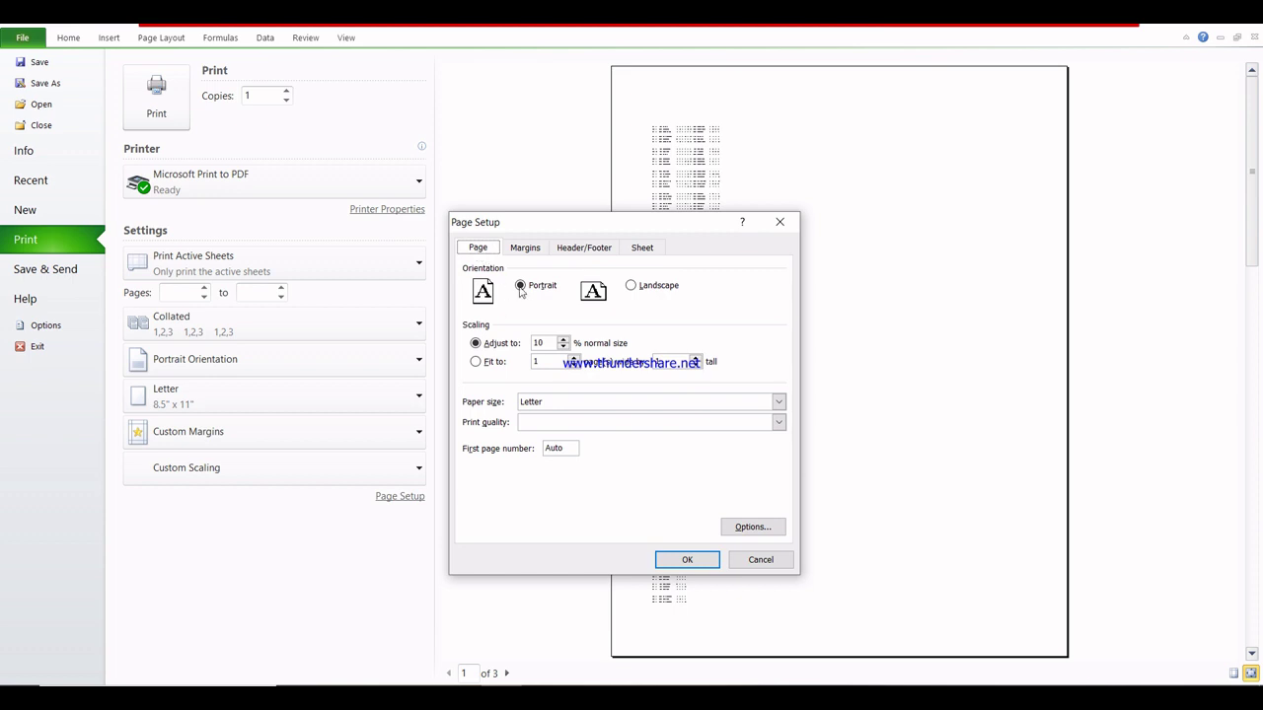
{"action": "left_click", "coordinate": [633, 286]}
{"action": "left_click", "coordinate": [520, 287]}
{"action": "left_click", "coordinate": [632, 288]}
{"action": "left_click", "coordinate": [686, 560]}
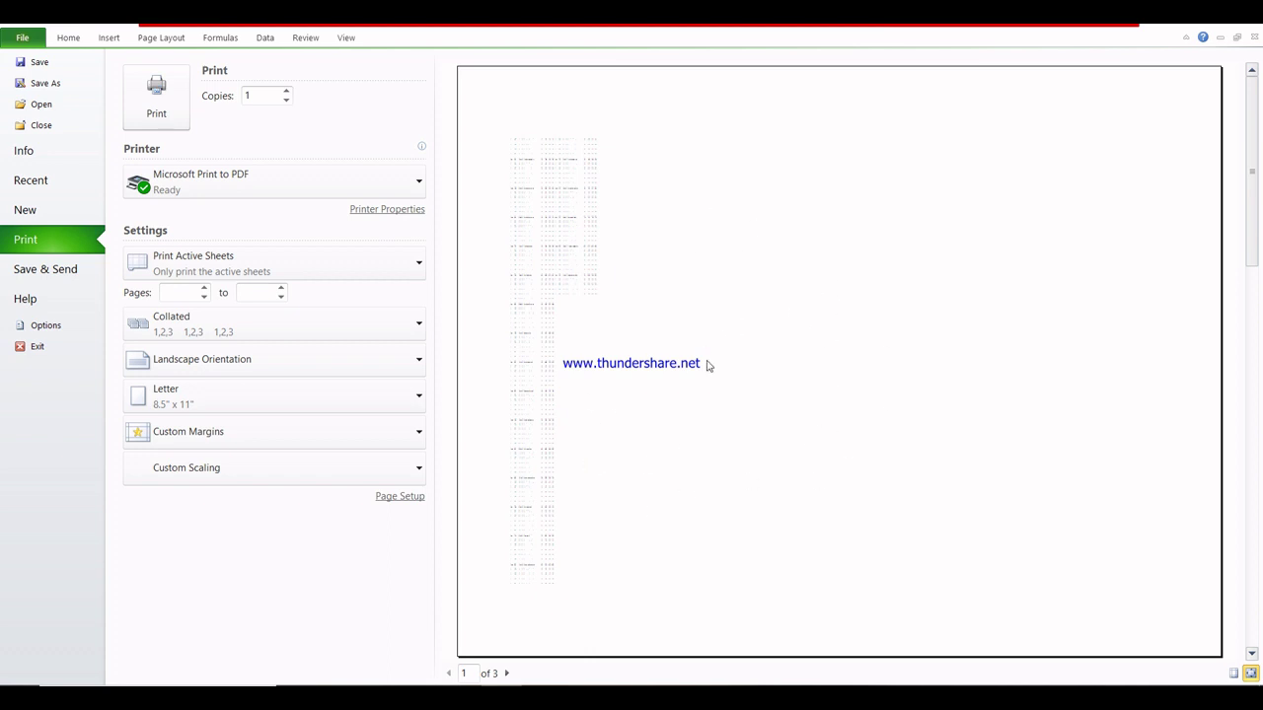
- Increase the print scaling percentage in Page Setup and apply it to the preview
{"action": "left_click", "coordinate": [386, 496]}
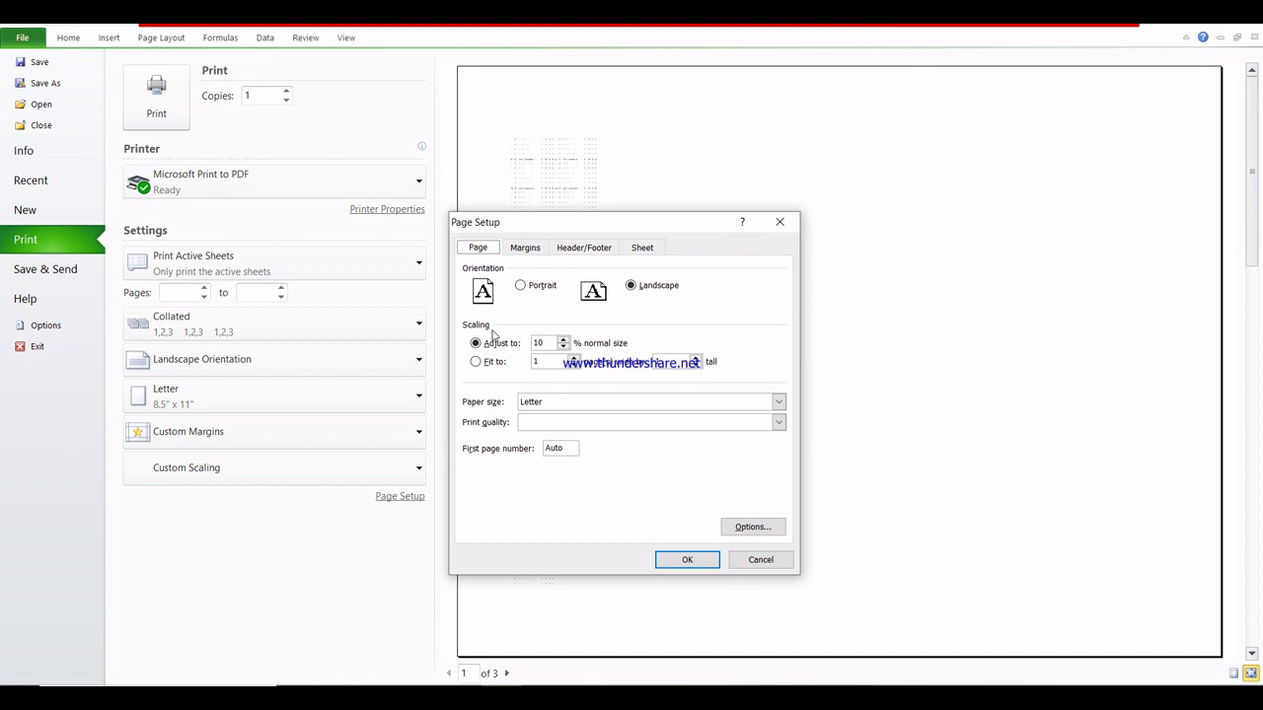
{"action": "left_click", "coordinate": [563, 347]}
{"action": "left_click", "coordinate": [563, 340]}
{"action": "left_click", "coordinate": [564, 340]}
{"action": "left_click", "coordinate": [679, 560]}
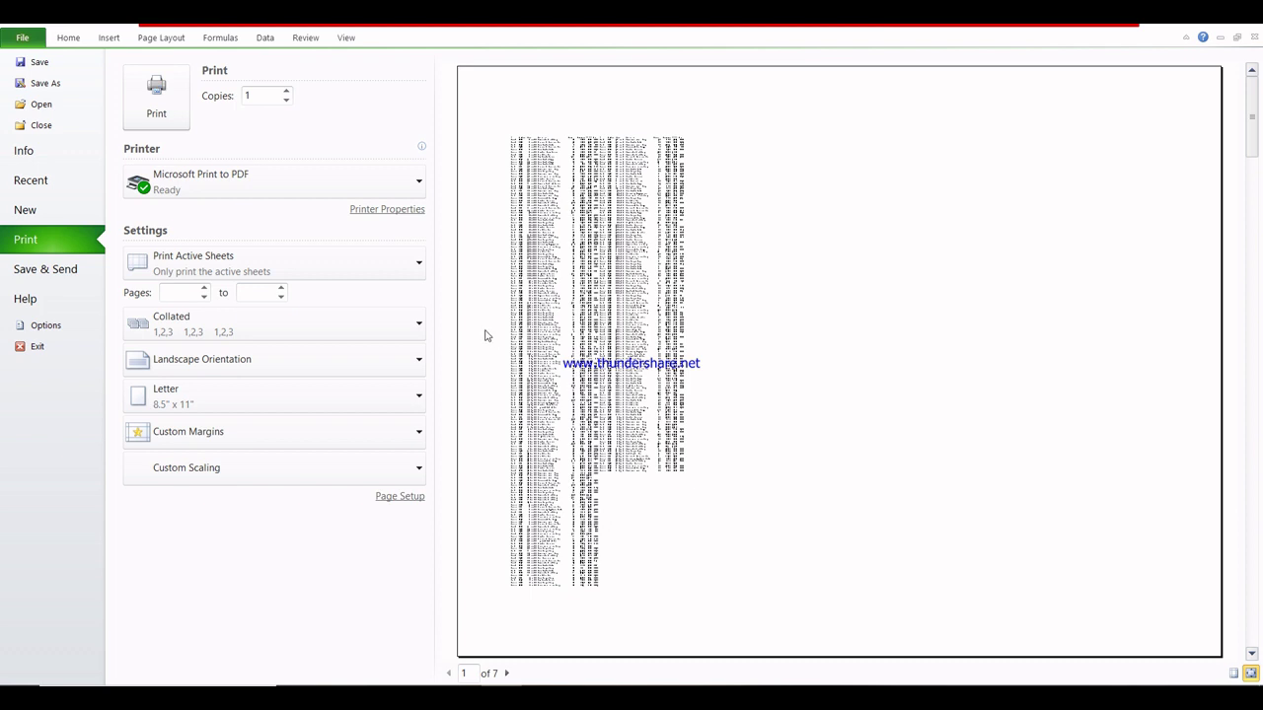
- Set the print scope to Print Entire Workbook and return to the worksheet
{"action": "left_click", "coordinate": [419, 267]}
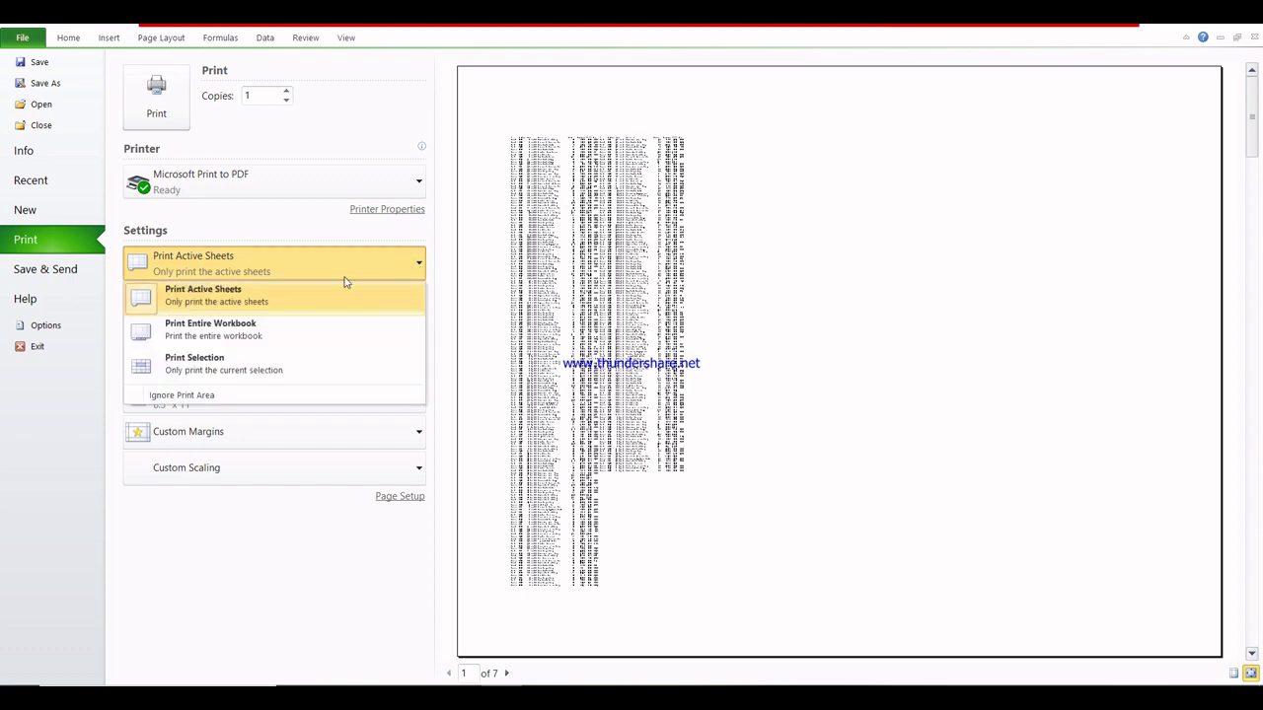
{"action": "left_click", "coordinate": [293, 328]}
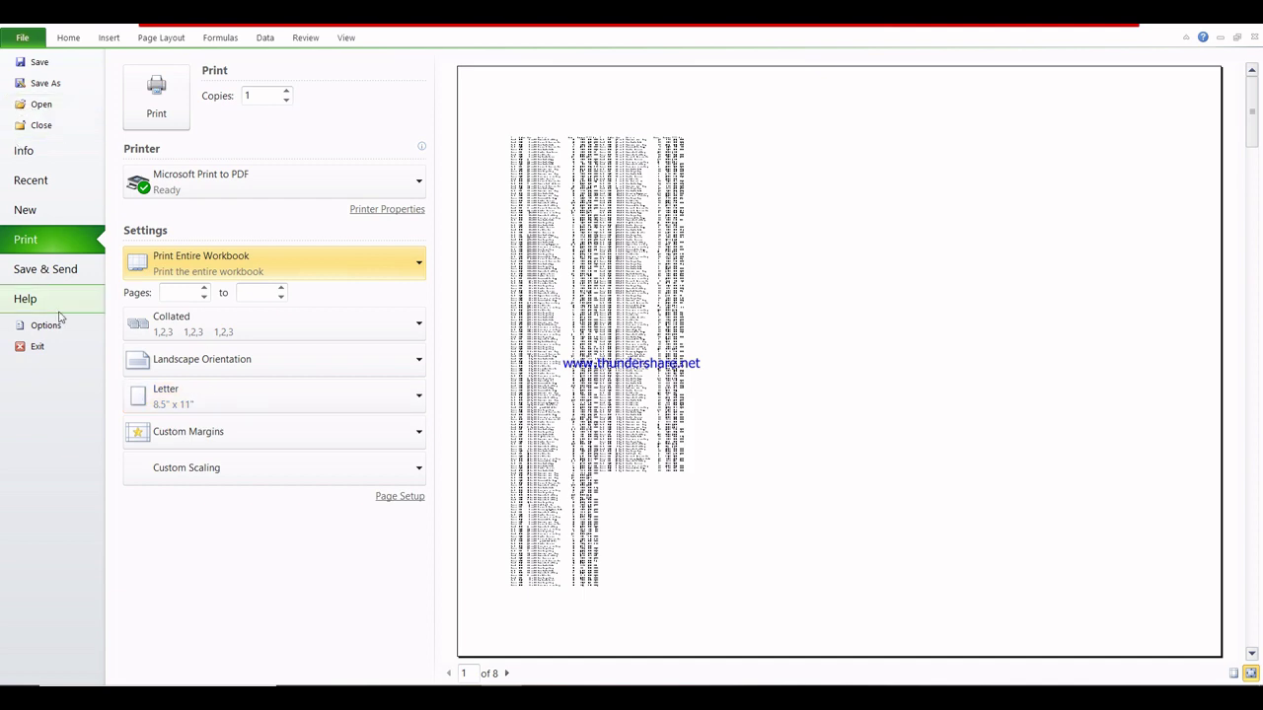
{"action": "key", "text": "Escape"}
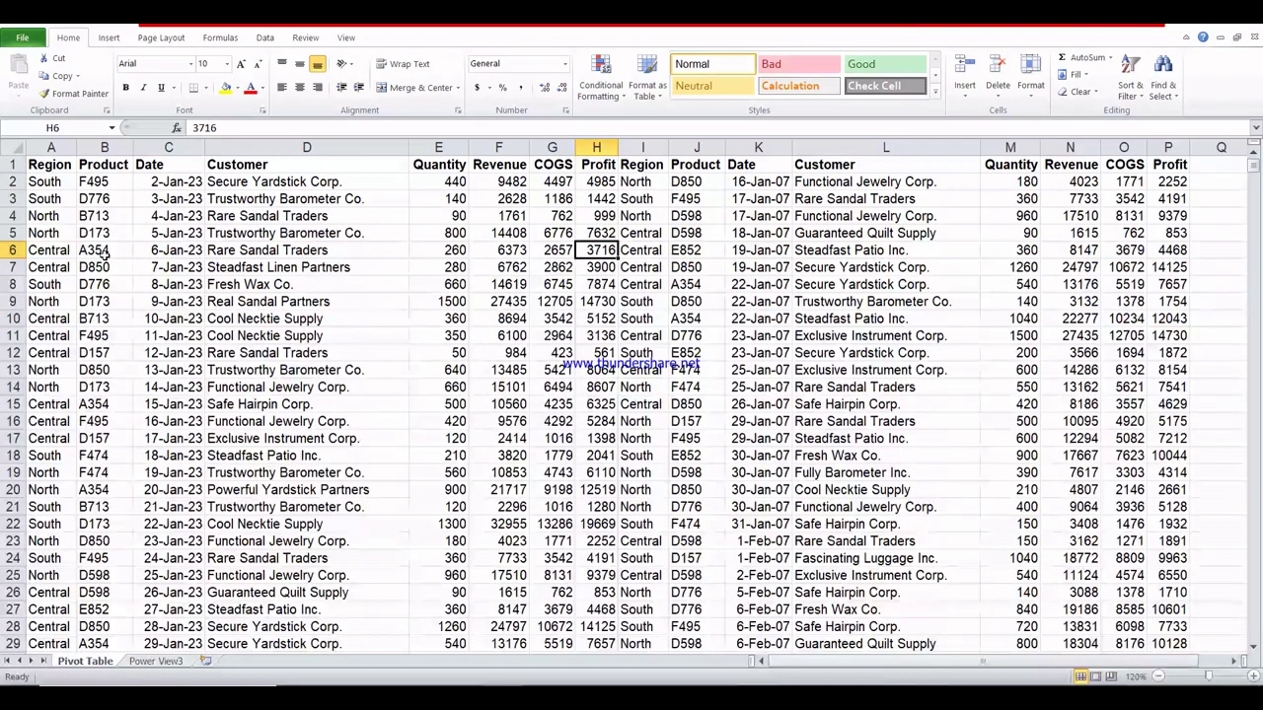
- Try extending the selection from the Region header in A1 to the last used cell, and return to A1
{"action": "left_click", "coordinate": [47, 168]}
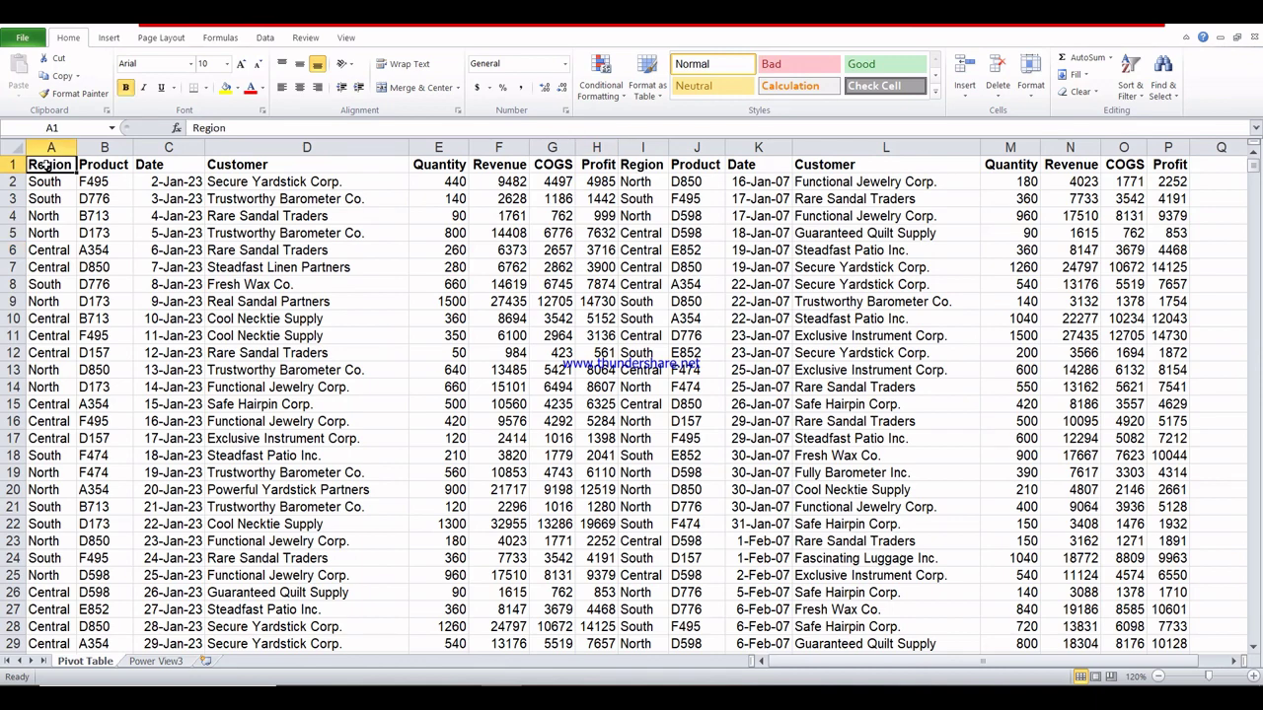
{"action": "key", "text": "shift+Right"}
{"action": "key", "text": "ctrl+shift+End"}
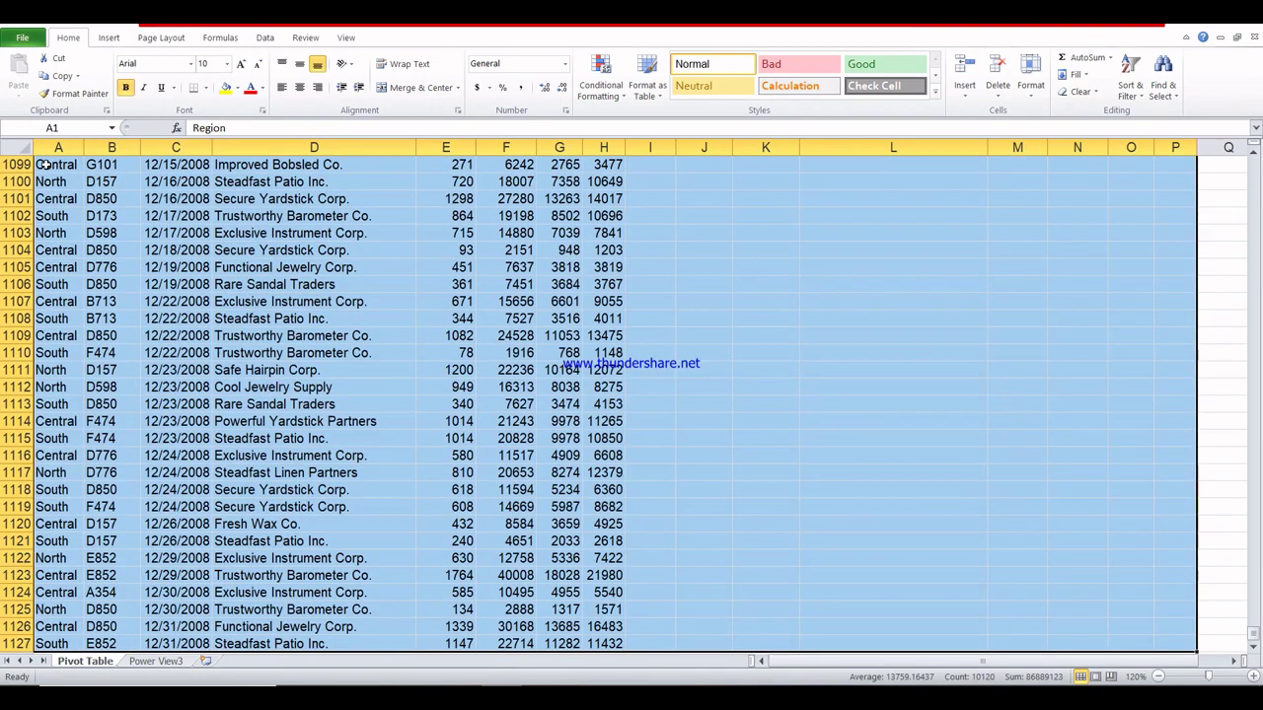
{"action": "key", "text": "ctrl+Home"}
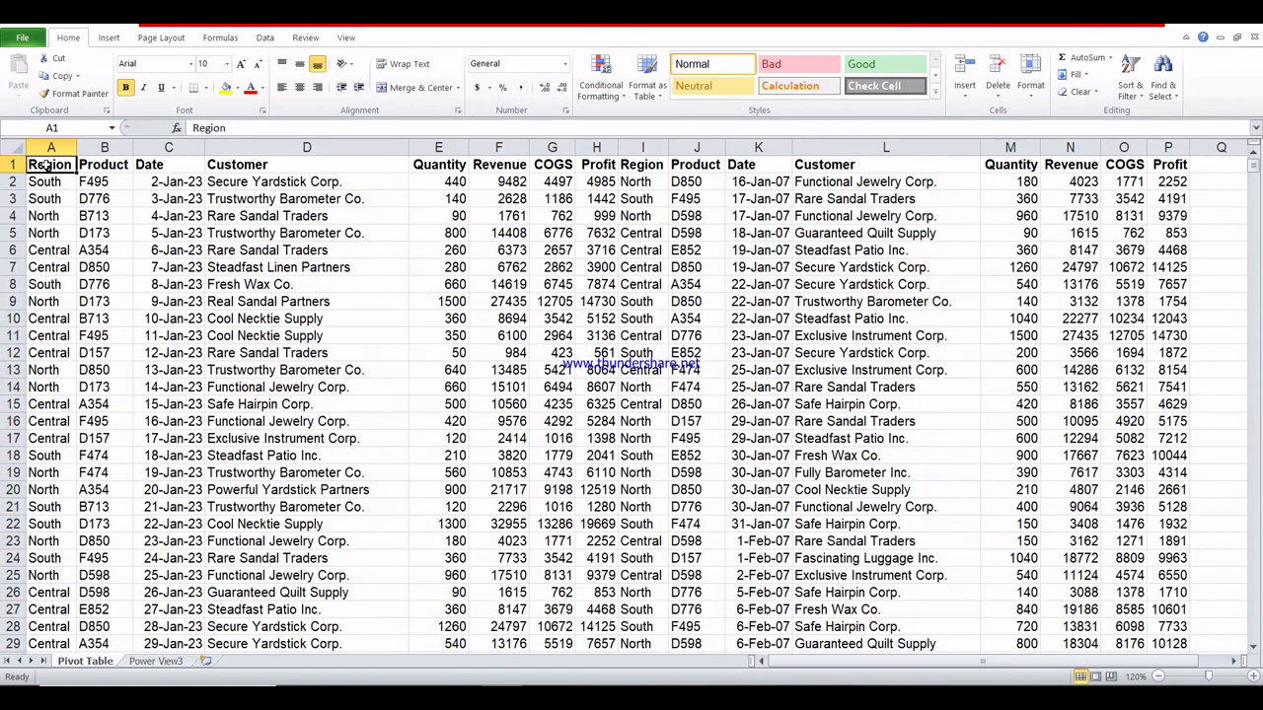
{"action": "key", "text": "ctrl+shift+End"}
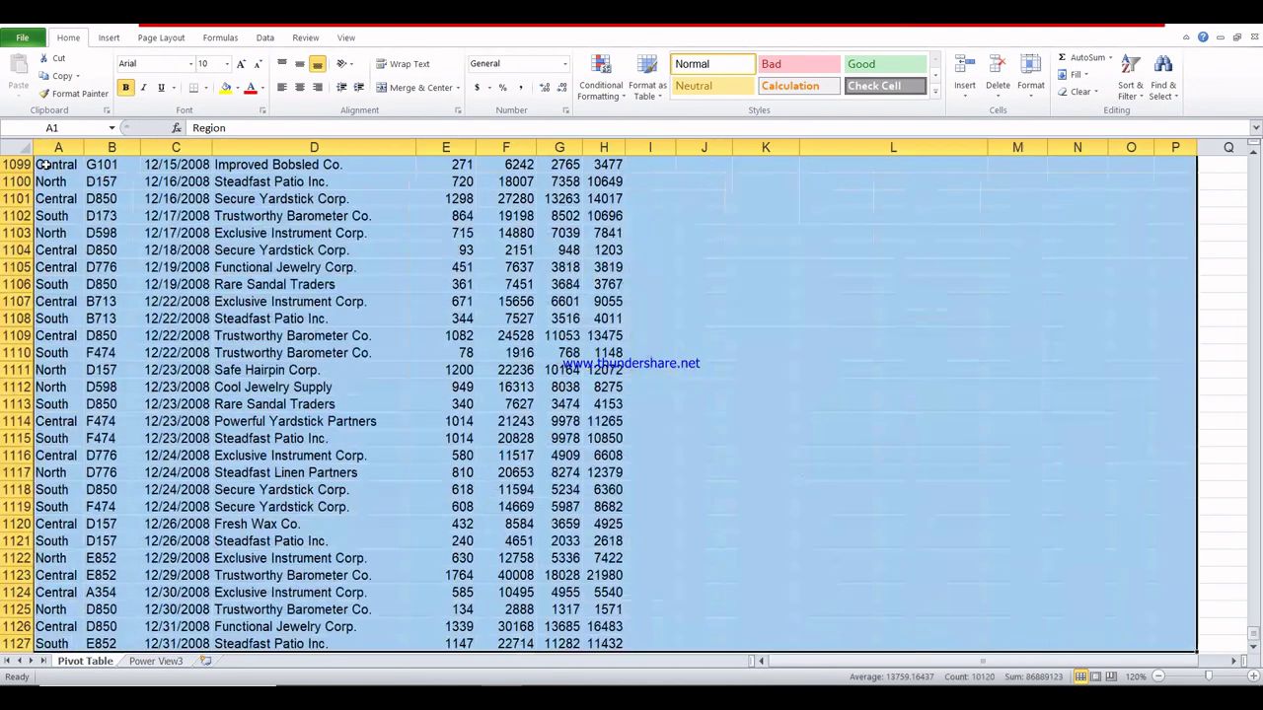
{"action": "key", "text": "Right"}
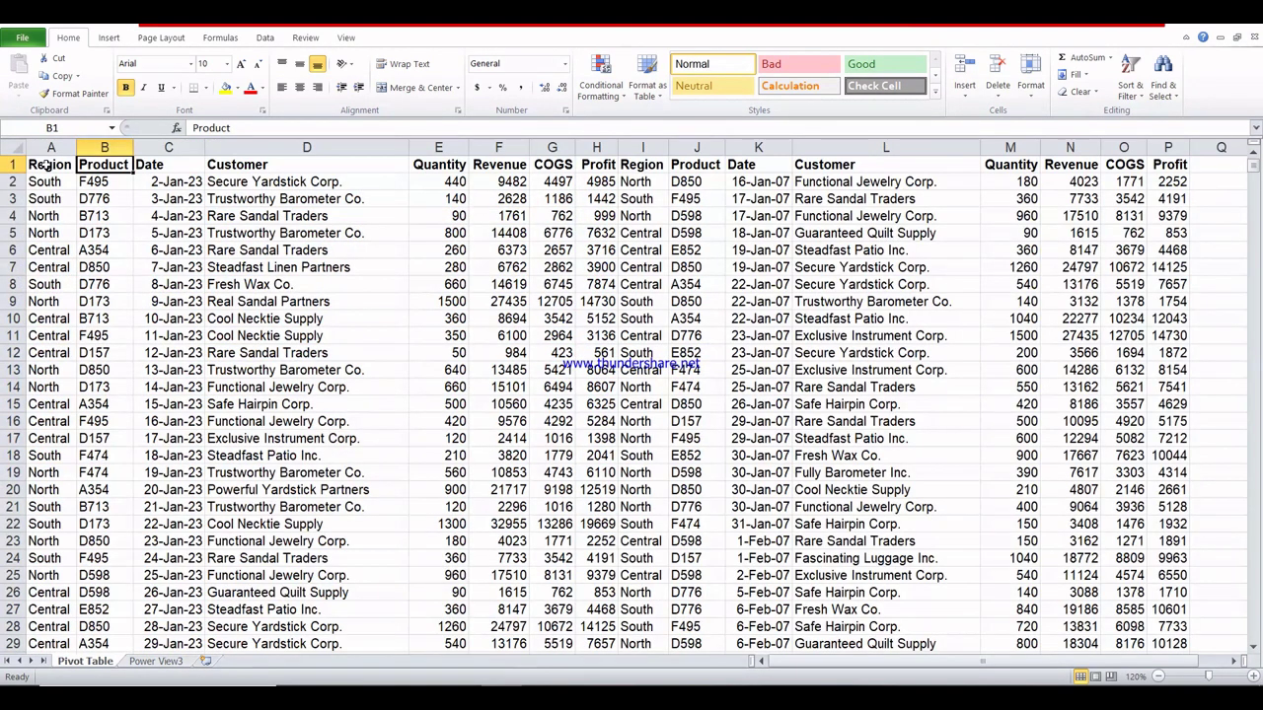
{"action": "left_click", "coordinate": [45, 168]}
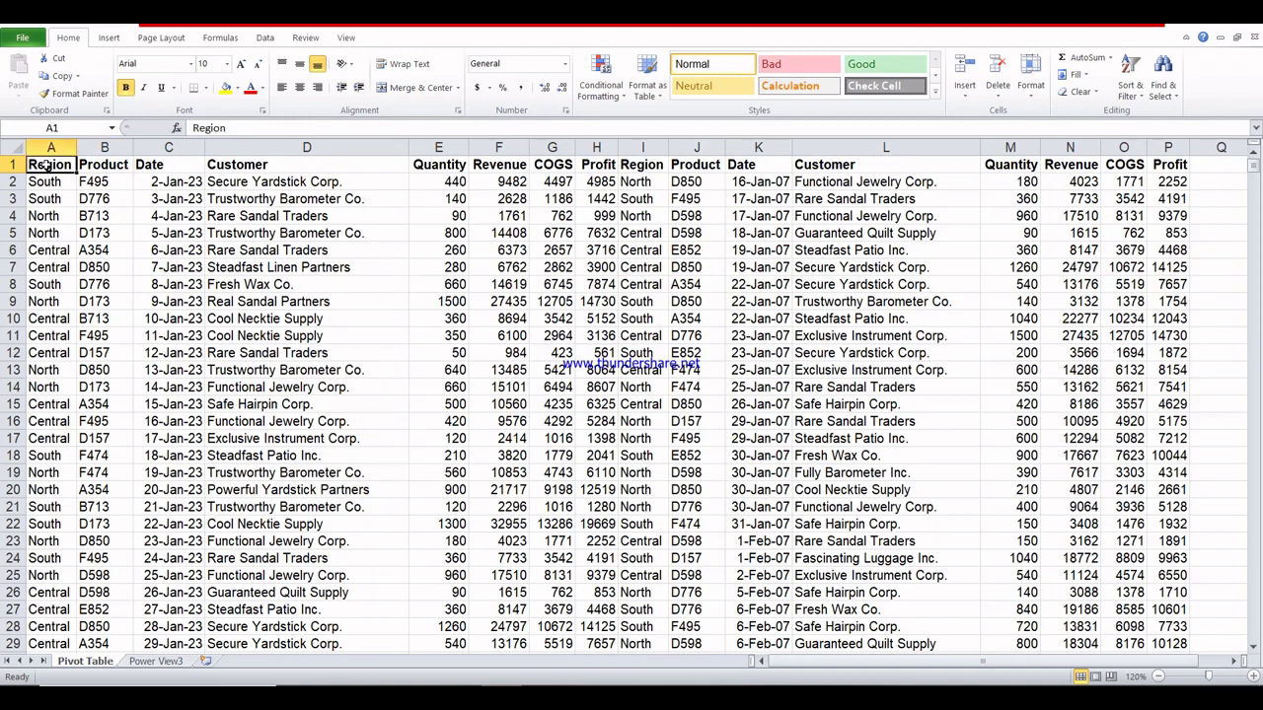
{"action": "key", "text": "shift+Right"}
{"action": "key", "text": "shift+Down"}
{"action": "key", "text": "shift+Down"}
{"action": "key", "text": "shift+Down"}
{"action": "key", "text": "shift+Down"}
{"action": "key", "text": "shift+Down"}
{"action": "key", "text": "shift+Down"}
{"action": "key", "text": "shift+Down"}
{"action": "key", "text": "shift+Down"}
{"action": "key", "text": "shift+Down"}
{"action": "key", "text": "shift+Down"}
{"action": "key", "text": "shift+Down"}
{"action": "key", "text": "shift+Down"}
{"action": "key", "text": "shift+Down"}
{"action": "key", "text": "shift+Down"}
{"action": "key", "text": "shift+Down"}
{"action": "key", "text": "shift+Down"}
{"action": "key", "text": "shift+Down"}
{"action": "key", "text": "shift+Down"}
{"action": "key", "text": "shift+Down"}
{"action": "key", "text": "shift+Down"}
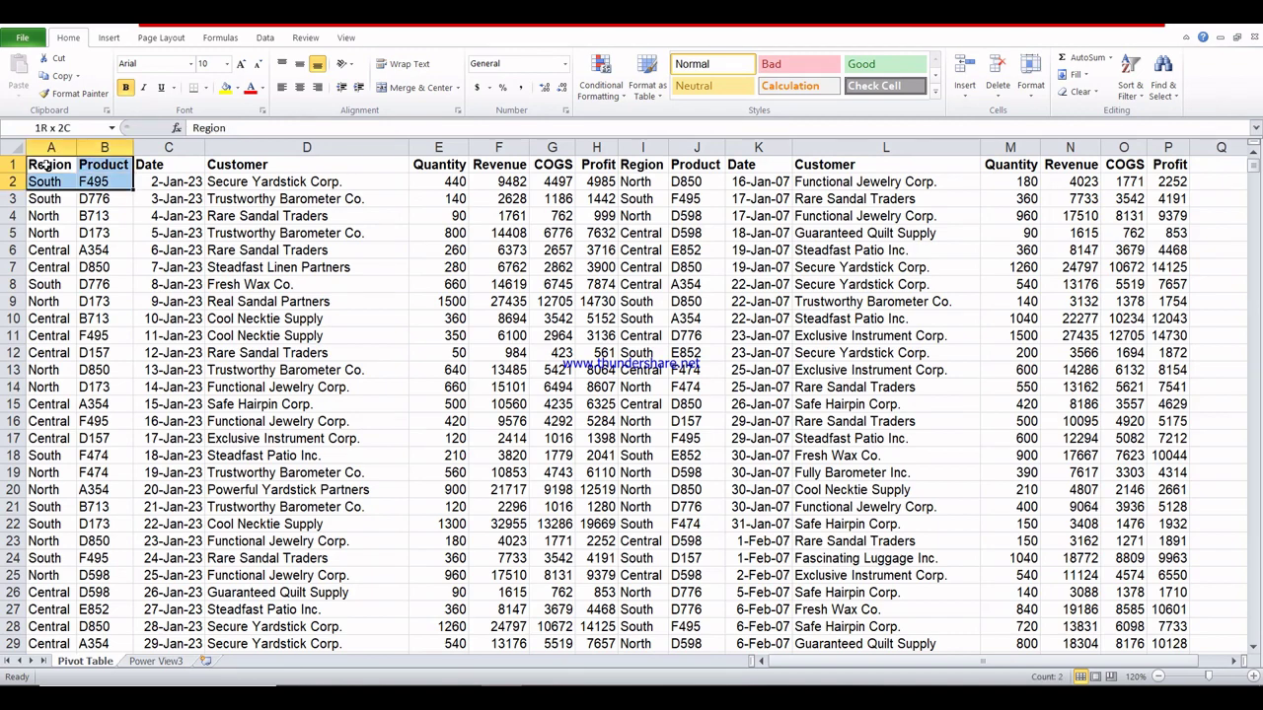
{"action": "scroll", "coordinate": [45, 167], "scroll_direction": "down", "scroll_amount": 7}
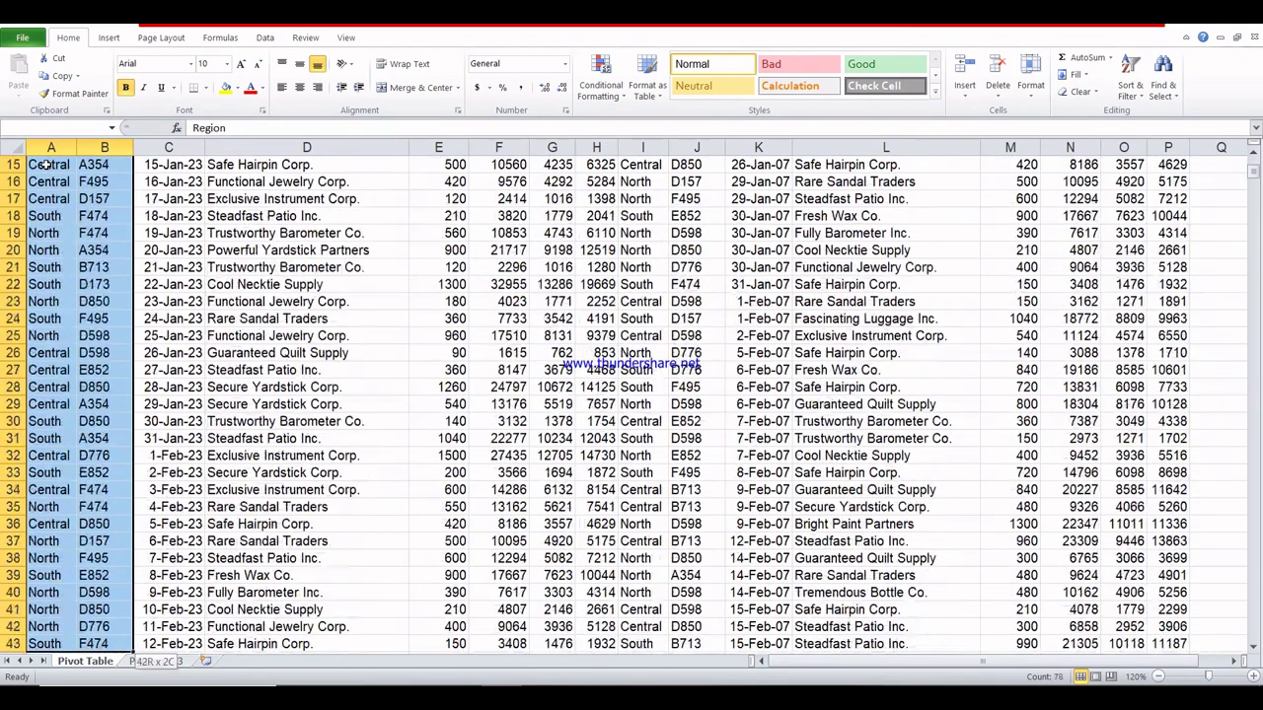
{"action": "scroll", "coordinate": [45, 168], "scroll_direction": "up", "scroll_amount": 7}
{"action": "left_click", "coordinate": [46, 166]}
- Clear all data from row 45 down to the end of the sheet, across columns A to V
{"action": "key", "text": "Down"}
{"action": "key", "text": "Down"}
{"action": "key", "text": "Down"}
{"action": "key", "text": "Down"}
{"action": "key", "text": "Down"}
{"action": "key", "text": "Down"}
{"action": "key", "text": "Down"}
{"action": "key", "text": "Down"}
{"action": "key", "text": "Down"}
{"action": "key", "text": "Down"}
{"action": "key", "text": "Down"}
{"action": "key", "text": "Down"}
{"action": "key", "text": "Down"}
{"action": "key", "text": "Down"}
{"action": "key", "text": "Down"}
{"action": "key", "text": "Down"}
{"action": "key", "text": "Down"}
{"action": "key", "text": "Down"}
{"action": "key", "text": "Down"}
{"action": "key", "text": "Down"}
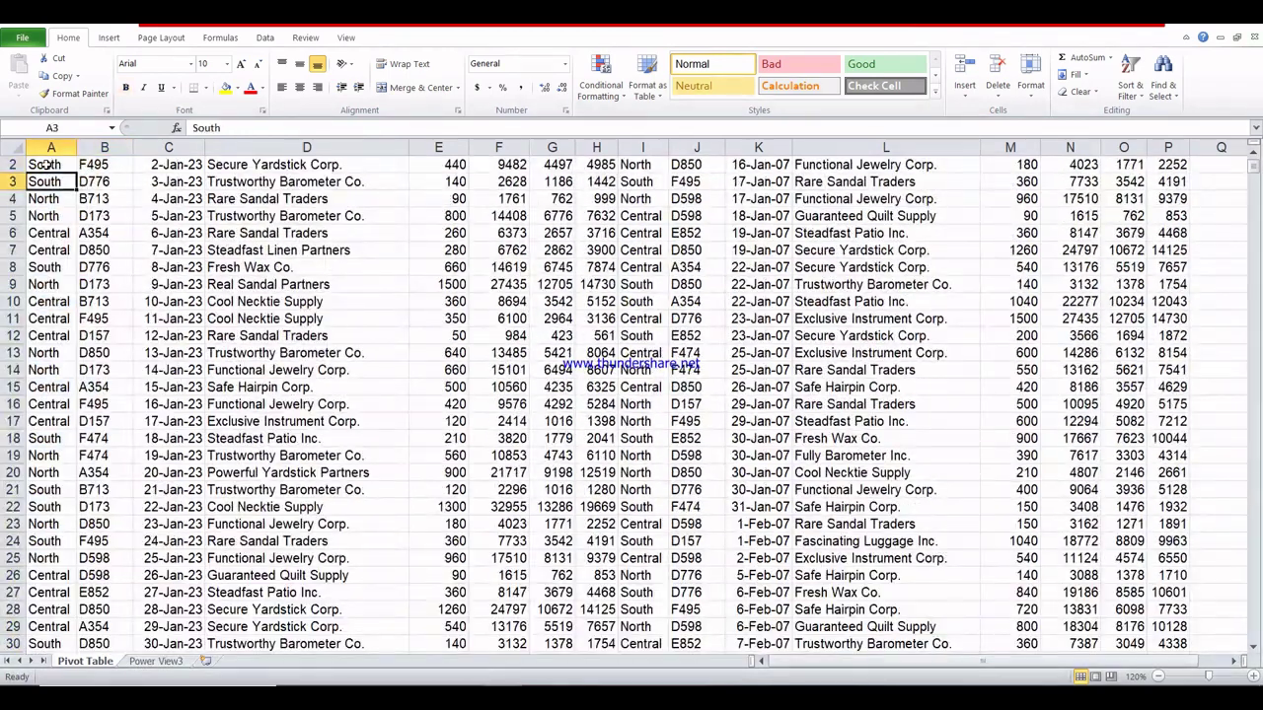
{"action": "key", "text": "Down"}
{"action": "key", "text": "Down"}
{"action": "key", "text": "Down"}
{"action": "key", "text": "Down"}
{"action": "key", "text": "Down"}
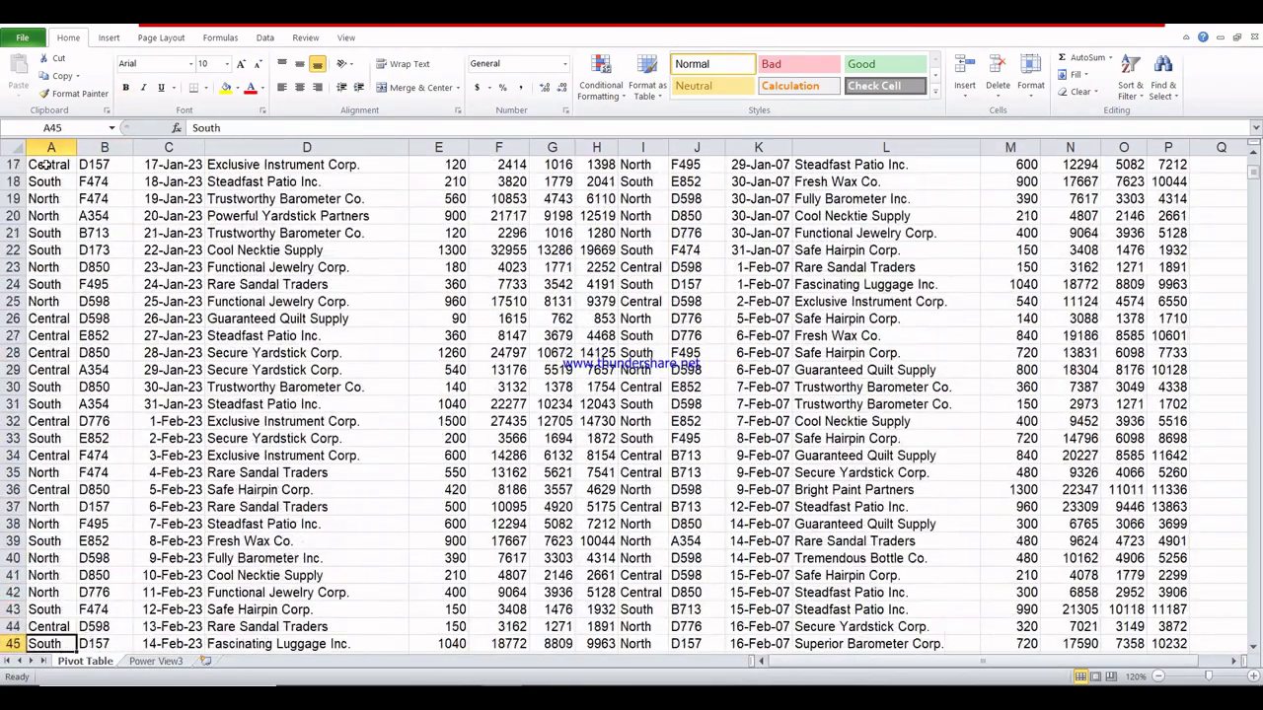
{"action": "key", "text": "Up"}
{"action": "key", "text": "Up"}
{"action": "key", "text": "shift+Right"}
{"action": "key", "text": "shift+Right"}
{"action": "key", "text": "shift+Right"}
{"action": "key", "text": "shift+Right"}
{"action": "key", "text": "shift+Right"}
{"action": "key", "text": "shift+Right"}
{"action": "key", "text": "shift+Right"}
{"action": "key", "text": "shift+Right"}
{"action": "key", "text": "shift+Right"}
{"action": "key", "text": "shift+Right"}
{"action": "key", "text": "shift+Right"}
{"action": "key", "text": "shift+Right"}
{"action": "key", "text": "shift+Right"}
{"action": "key", "text": "shift+Right"}
{"action": "key", "text": "shift+Right"}
{"action": "key", "text": "shift+Right"}
{"action": "key", "text": "shift+Right"}
{"action": "key", "text": "shift+Right"}
{"action": "key", "text": "shift+Right"}
{"action": "key", "text": "shift+Right"}
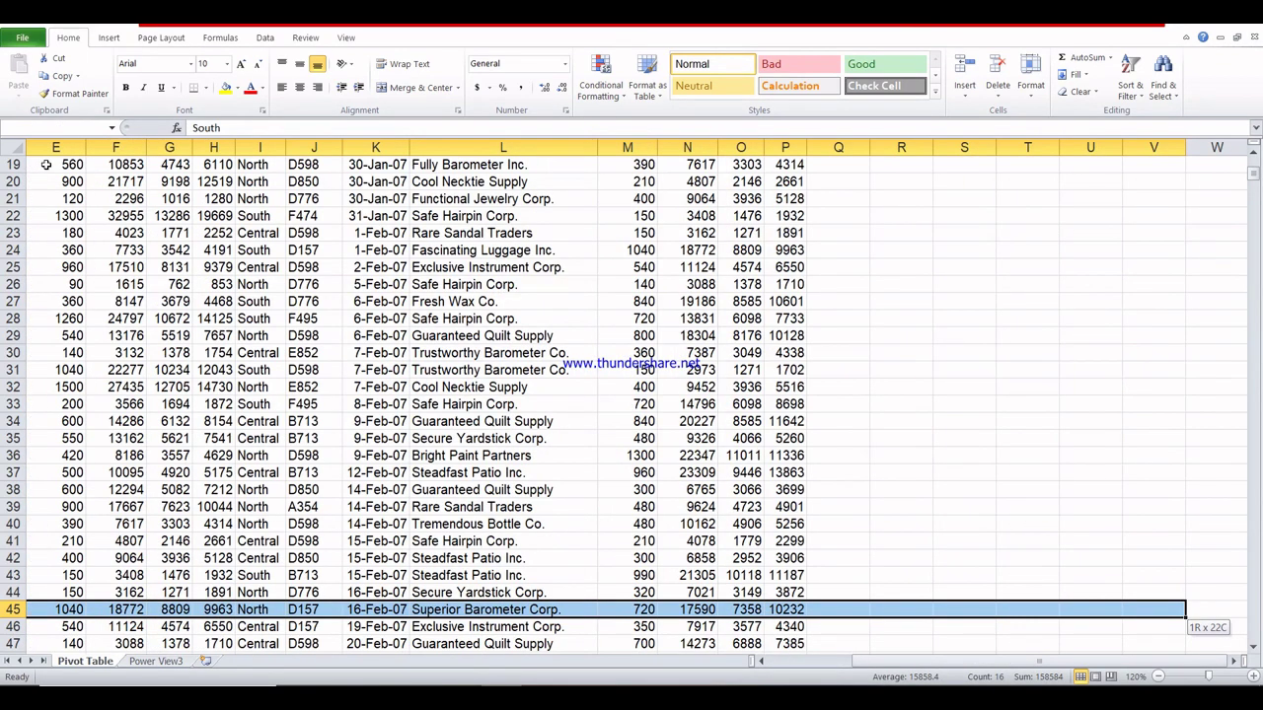
{"action": "key", "text": "ctrl+shift+Down"}
{"action": "key", "text": "Delete"}
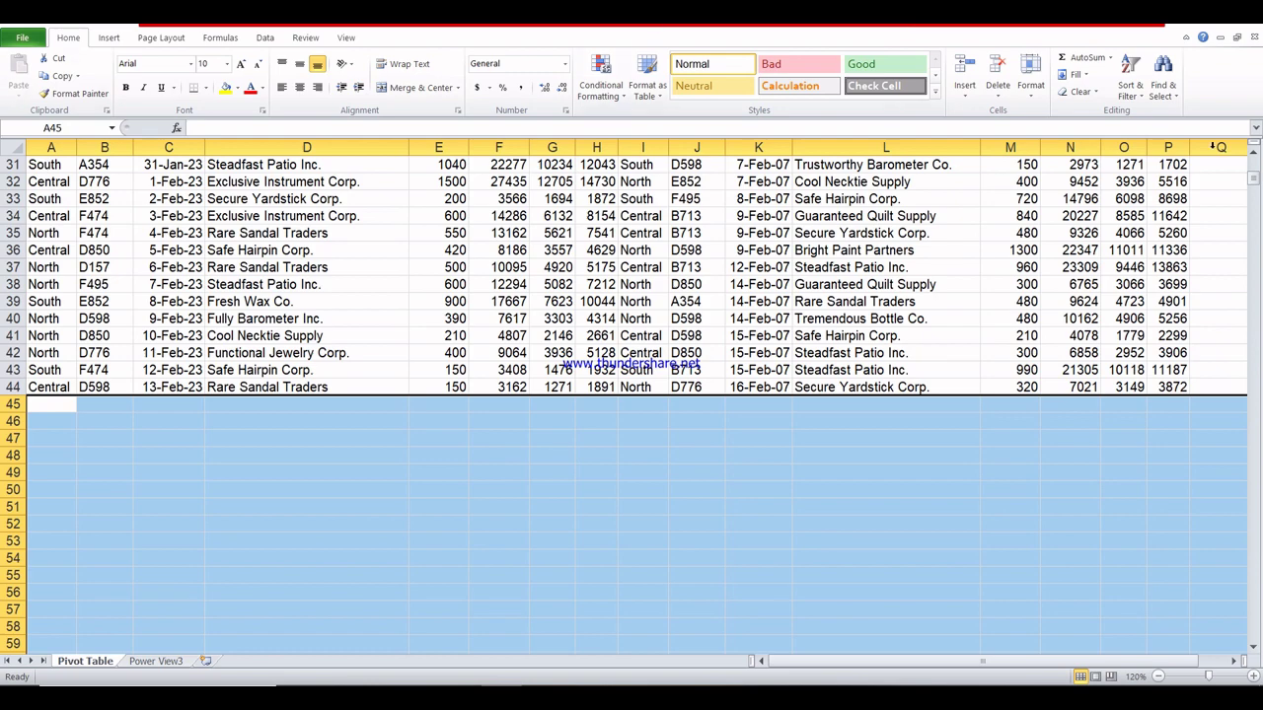
- Return to the Date header in C1 and open the print preview
{"action": "left_click", "coordinate": [1256, 174]}
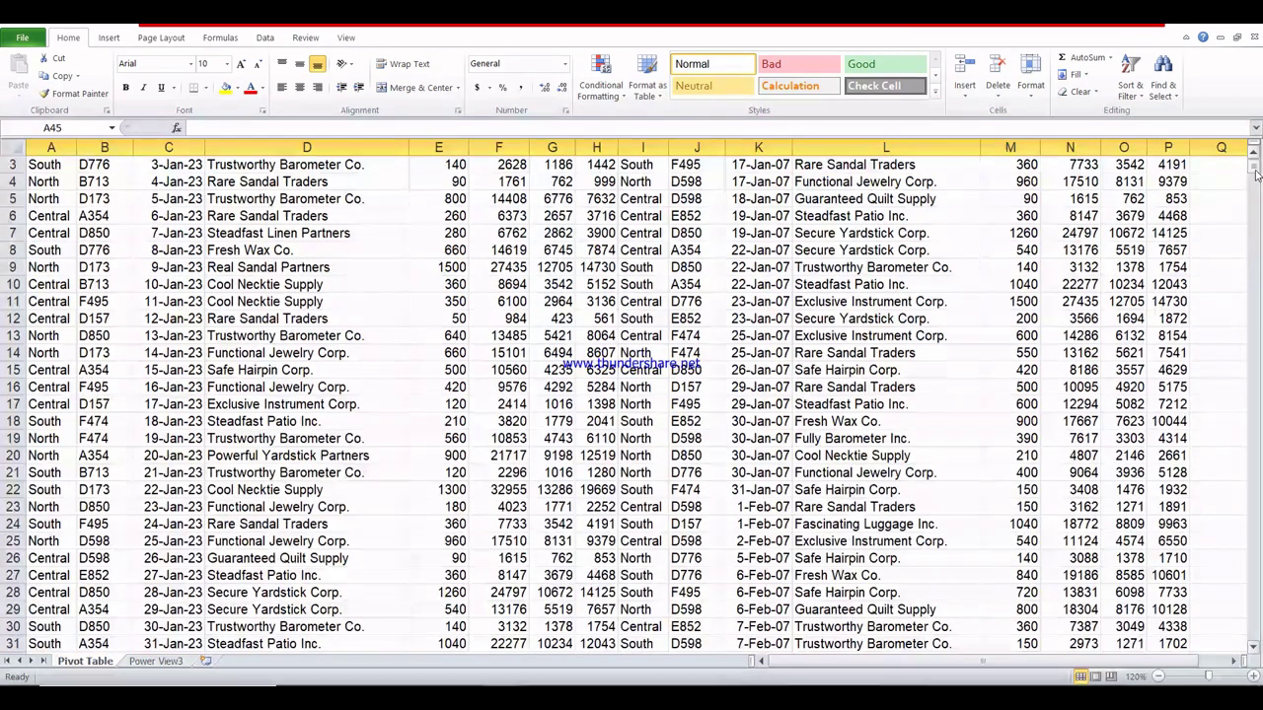
{"action": "left_click", "coordinate": [187, 235]}
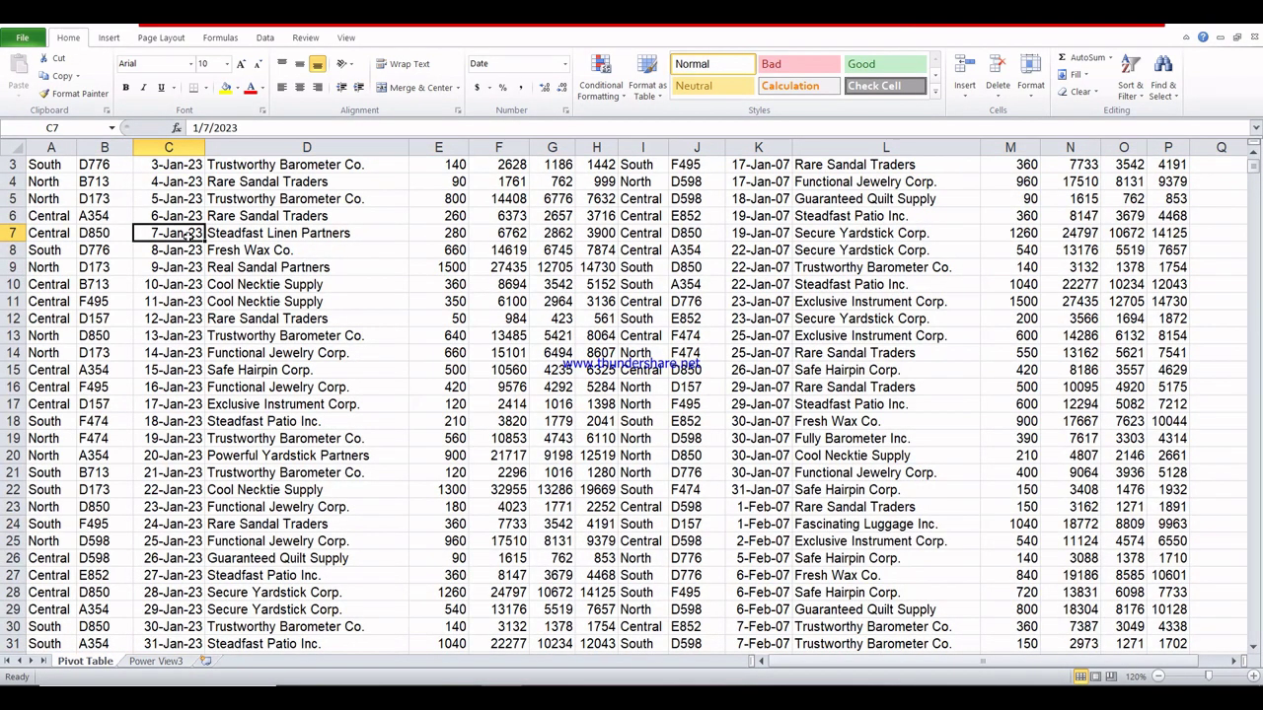
{"action": "key", "text": "Up"}
{"action": "key", "text": "Up"}
{"action": "key", "text": "Up"}
{"action": "key", "text": "Up"}
{"action": "key", "text": "Up"}
{"action": "key", "text": "Up"}
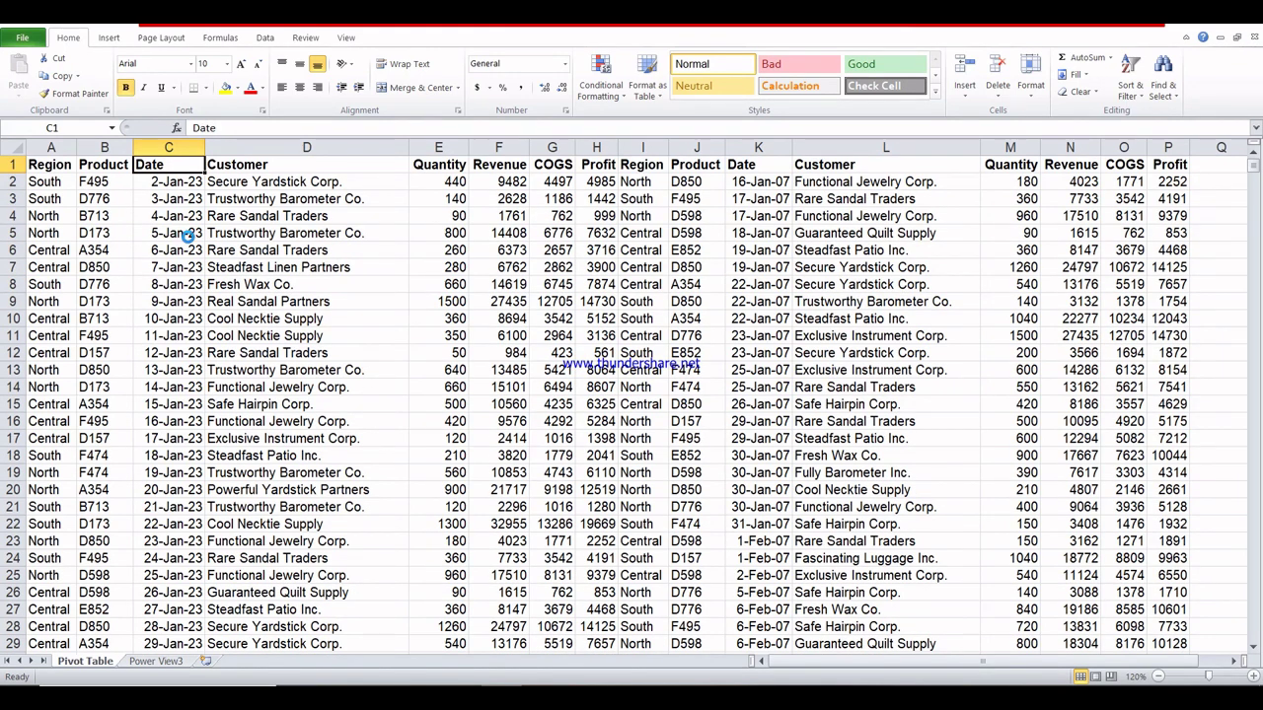
{"action": "key", "text": "ctrl+p"}
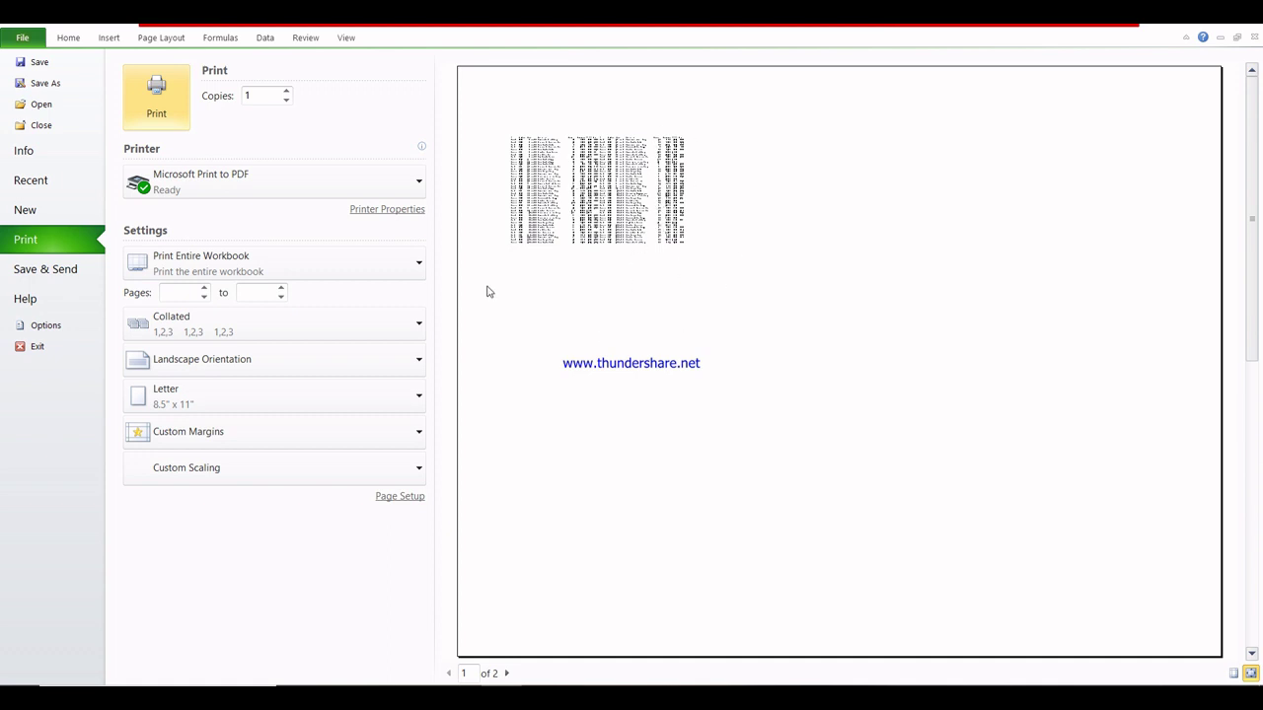
- Try Portrait orientation for the printout, and set it back to Landscape
{"action": "left_click", "coordinate": [414, 364]}
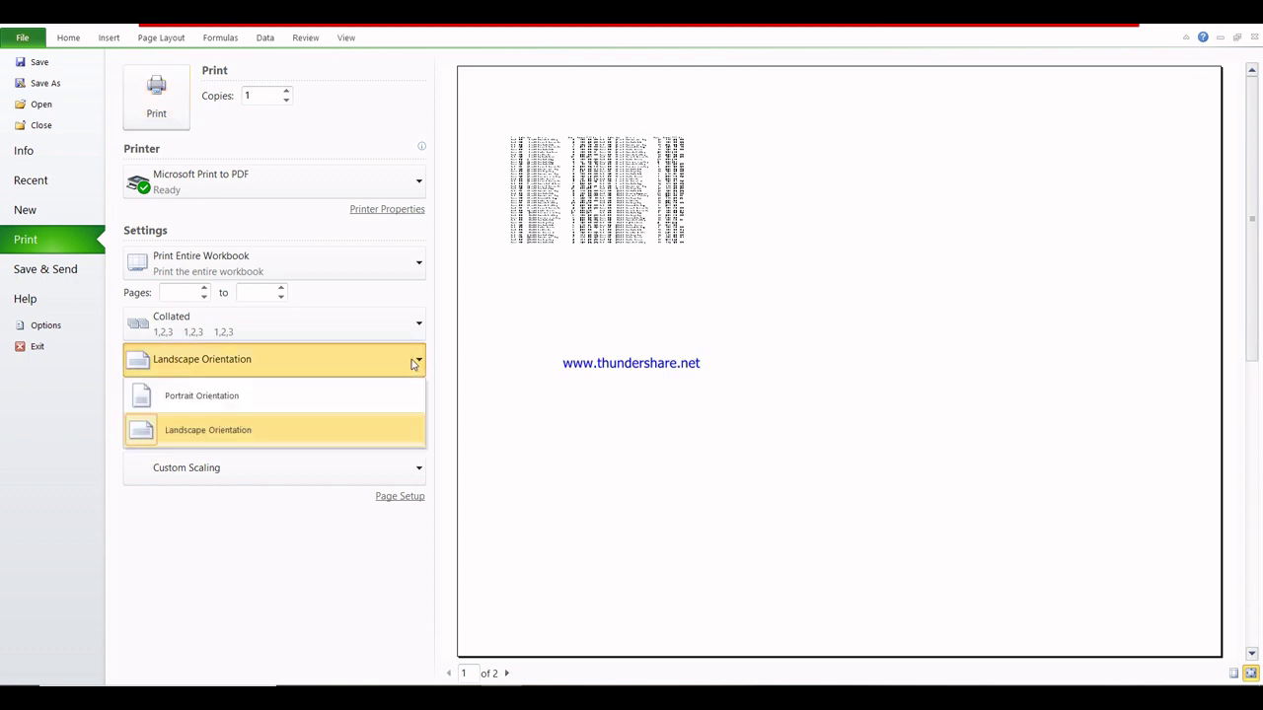
{"action": "left_click", "coordinate": [280, 397]}
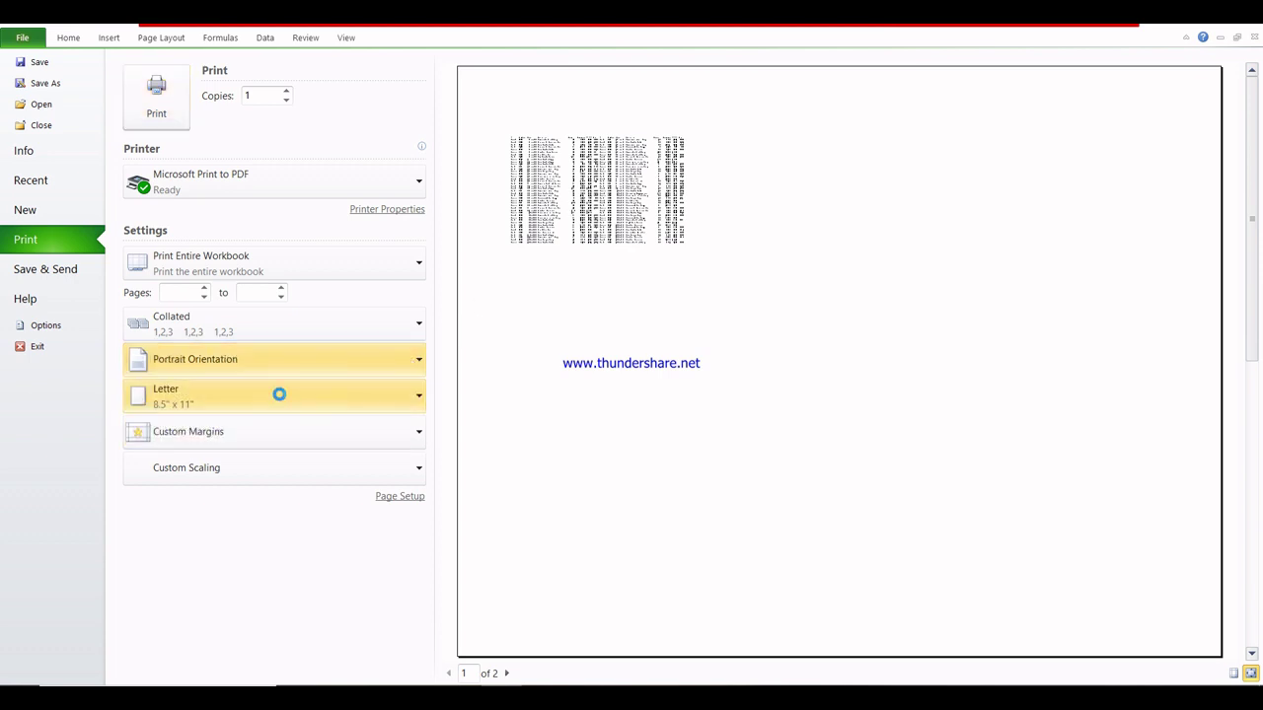
{"action": "left_click", "coordinate": [419, 365]}
{"action": "left_click", "coordinate": [282, 430]}
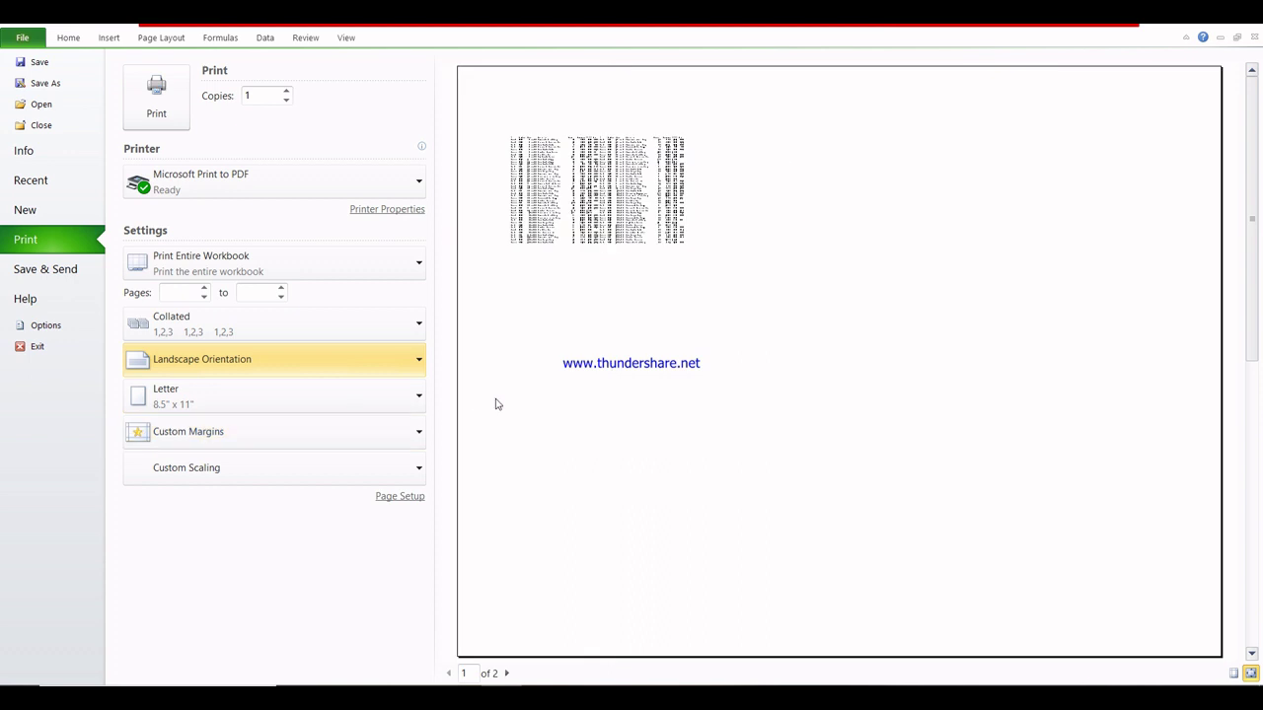
- Set the paper size to Executive and the margins to Narrow, and return to the worksheet
{"action": "left_click", "coordinate": [419, 398]}
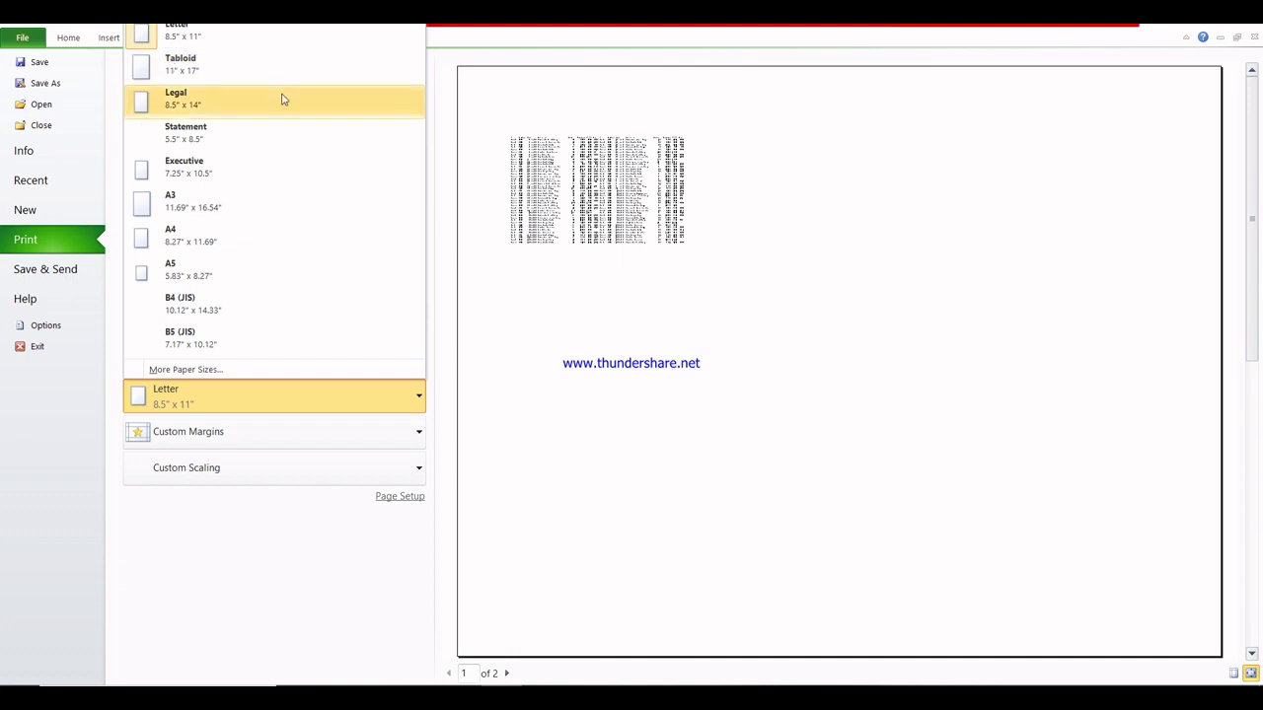
{"action": "left_click", "coordinate": [245, 171]}
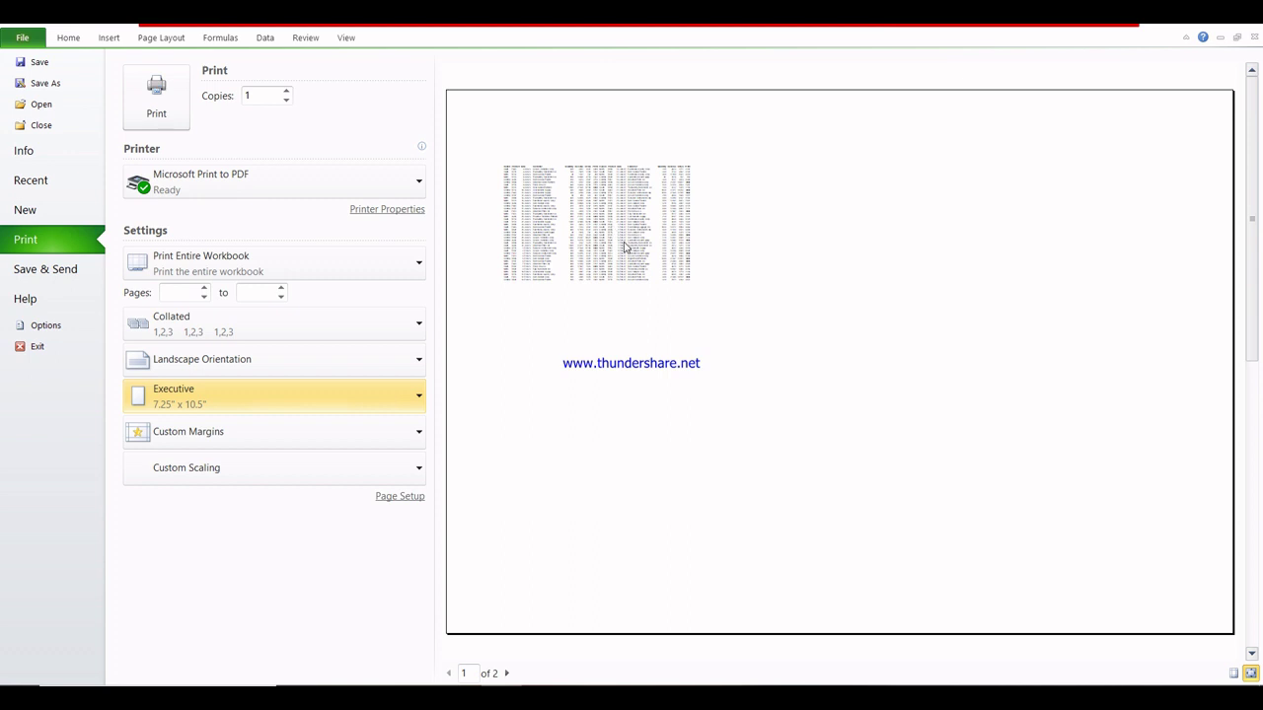
{"action": "left_click", "coordinate": [416, 434]}
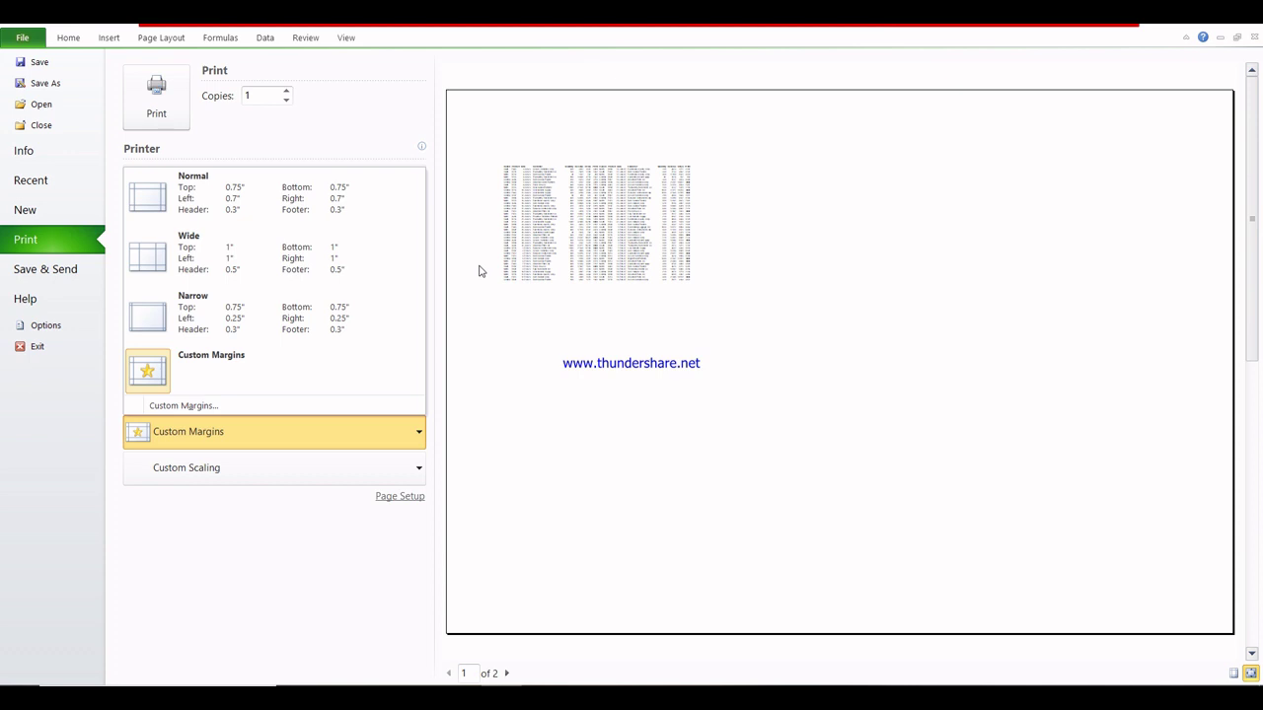
{"action": "left_click", "coordinate": [253, 321]}
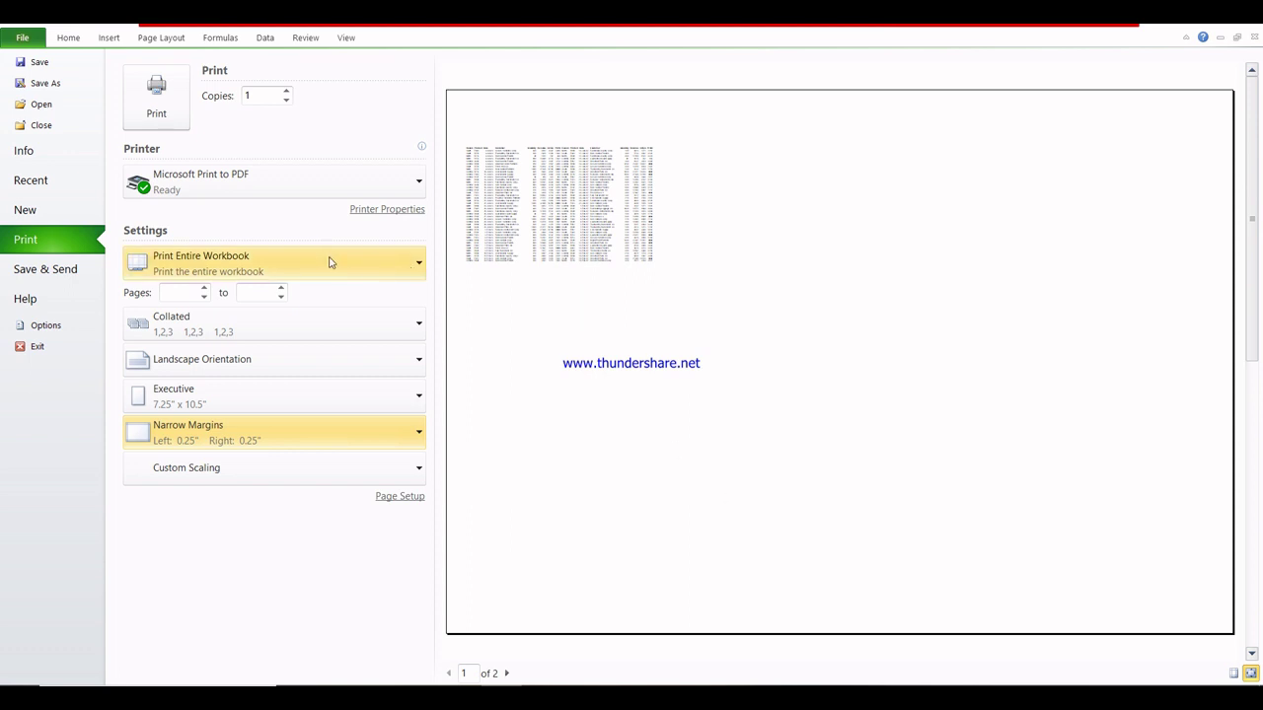
{"action": "key", "text": "Escape"}
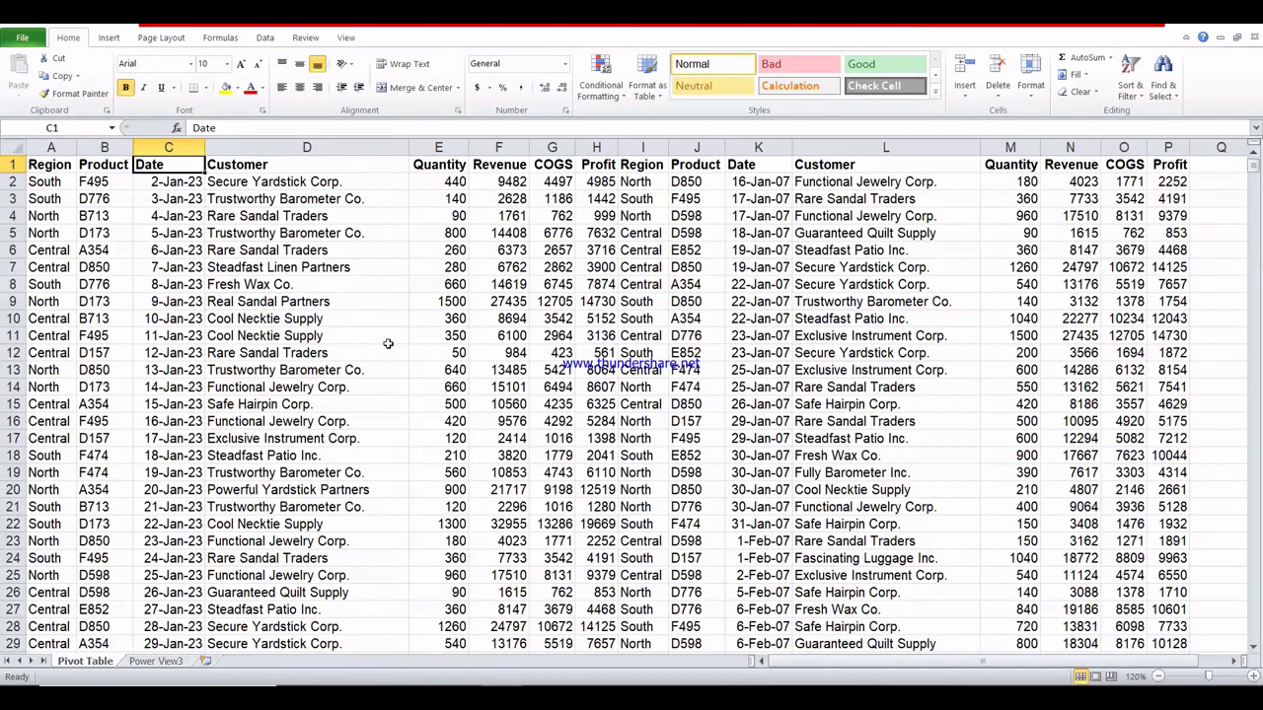
- Set the whole data table, A1 to P44, as the print area after reviewing the margin, orientation and paper size options
{"action": "left_click", "coordinate": [325, 316]}
{"action": "key", "text": "ctrl+a"}
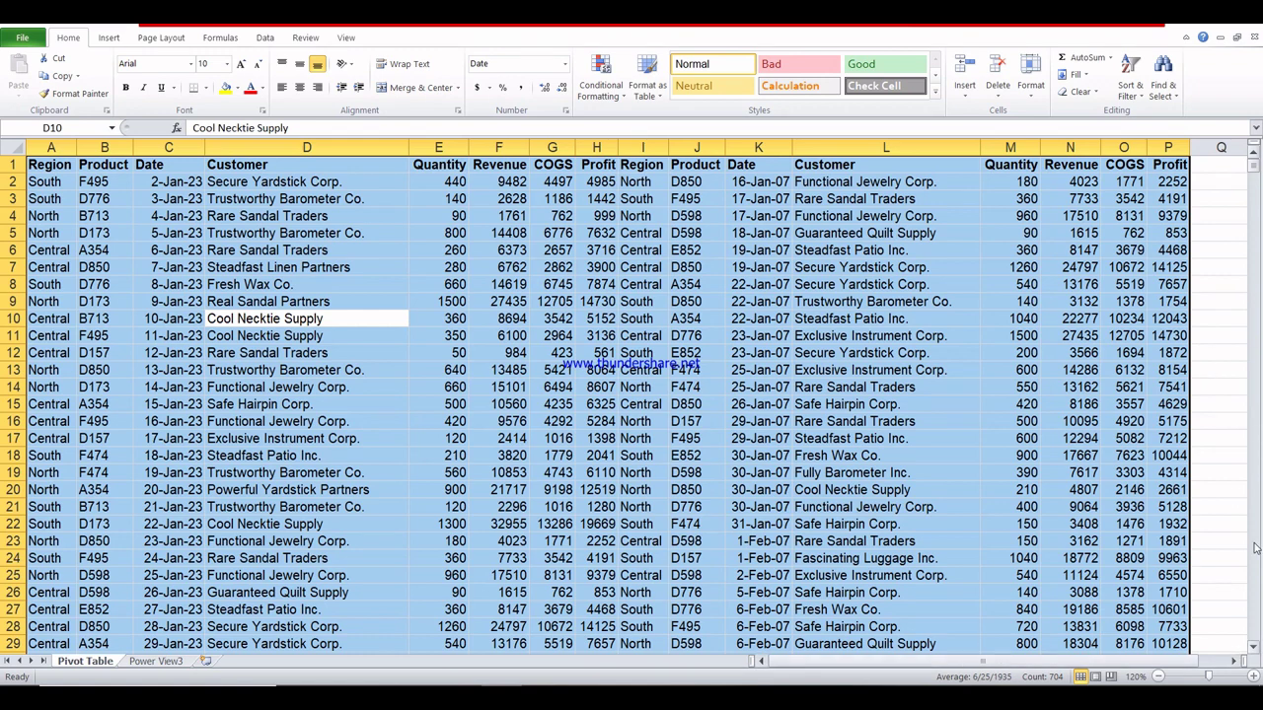
{"action": "left_click", "coordinate": [1255, 650]}
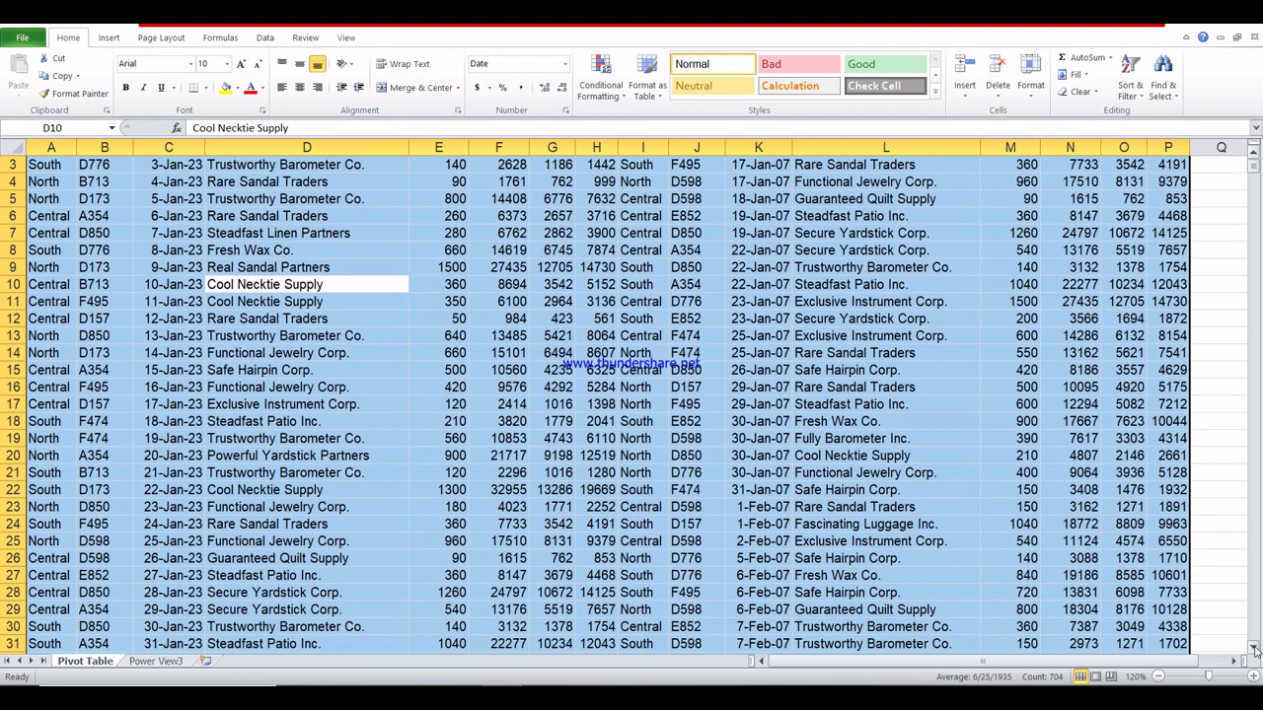
{"action": "left_click", "coordinate": [1254, 649]}
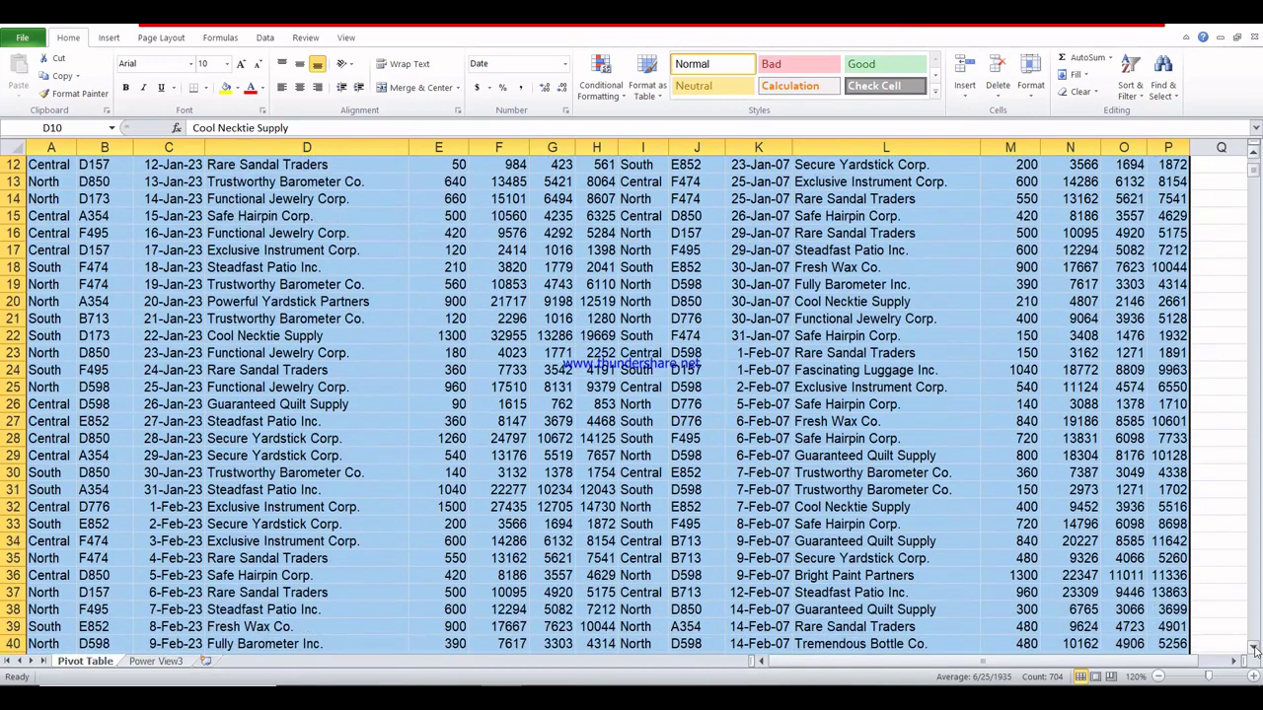
{"action": "left_click", "coordinate": [1254, 649]}
{"action": "left_click", "coordinate": [1254, 649]}
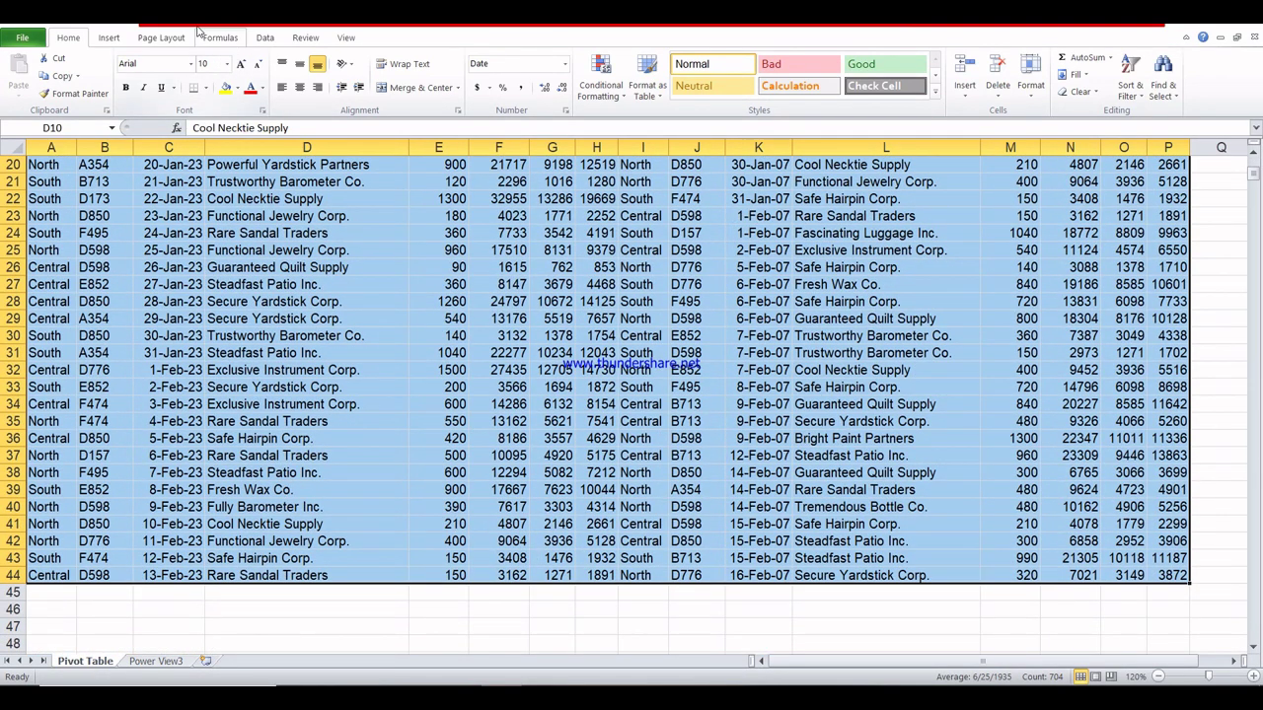
{"action": "left_click", "coordinate": [158, 38]}
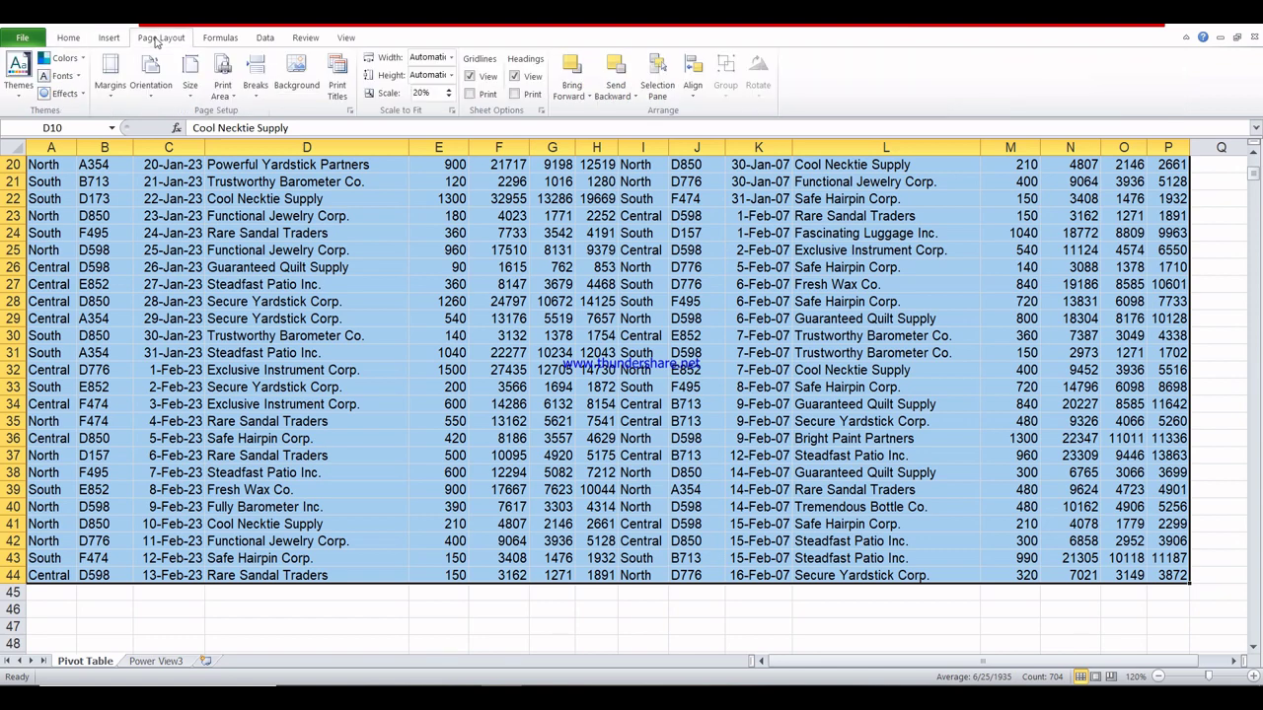
{"action": "left_click", "coordinate": [113, 97]}
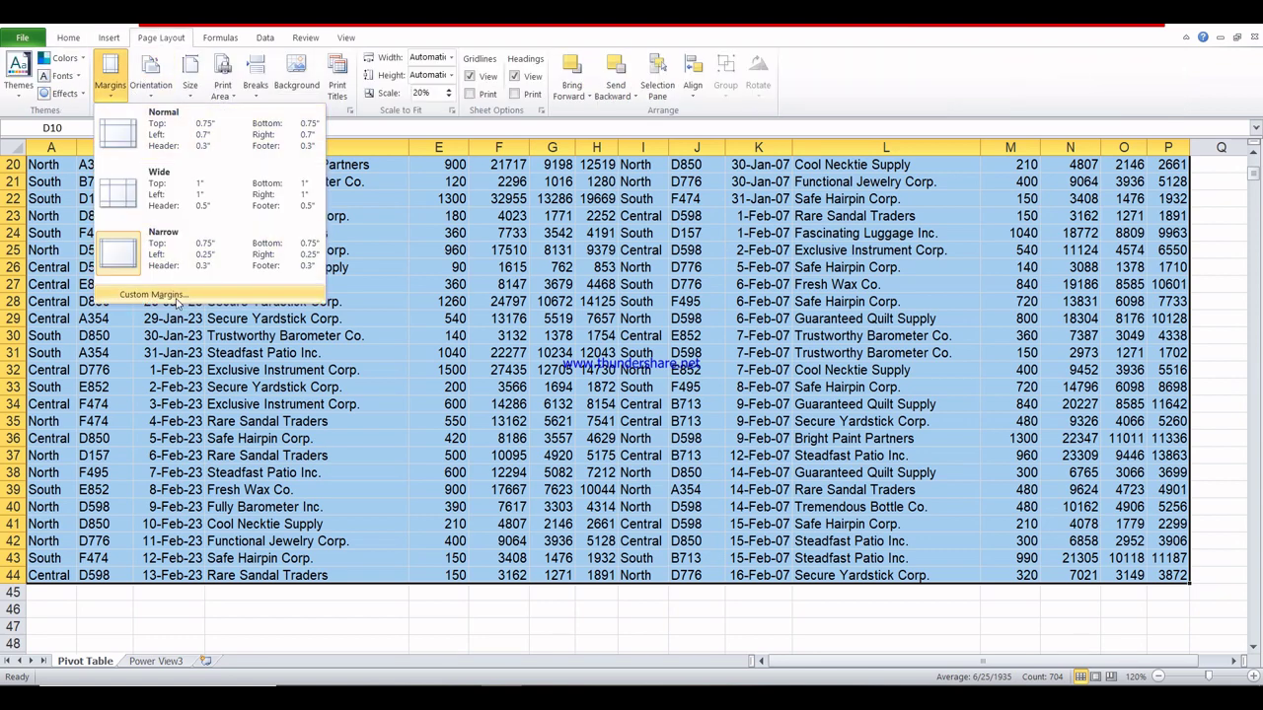
{"action": "left_click", "coordinate": [150, 93]}
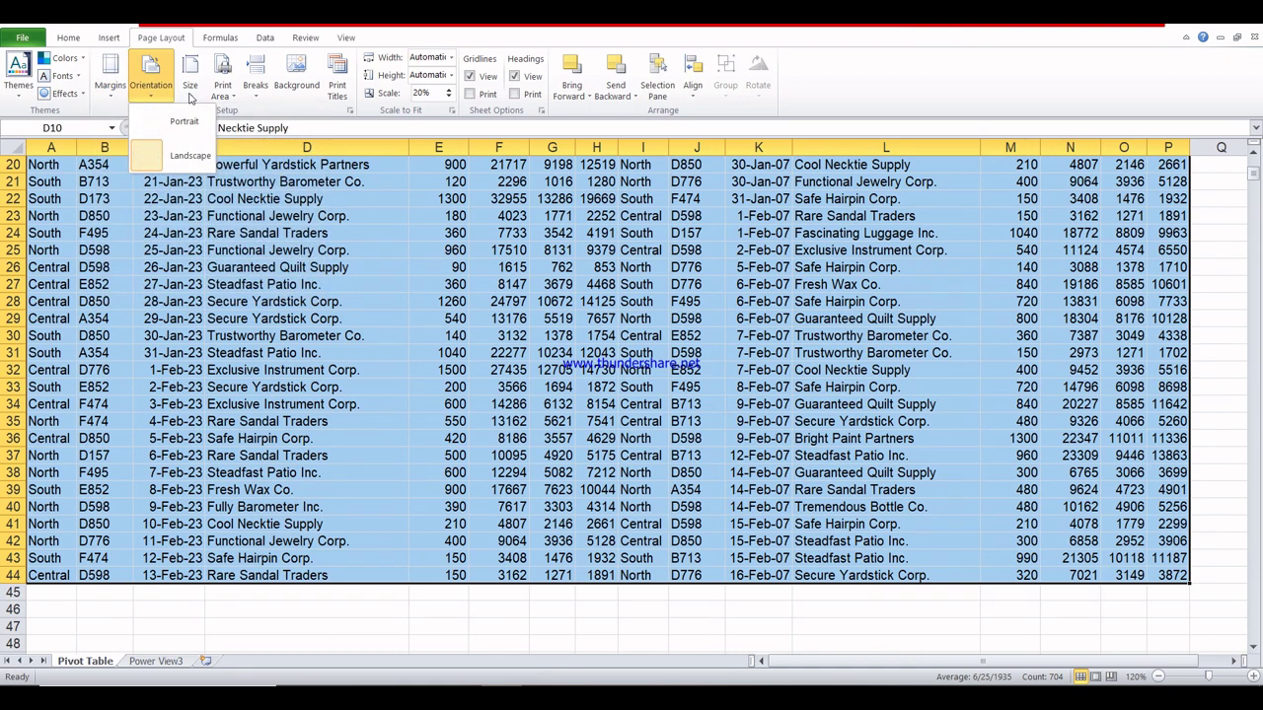
{"action": "left_click", "coordinate": [191, 90]}
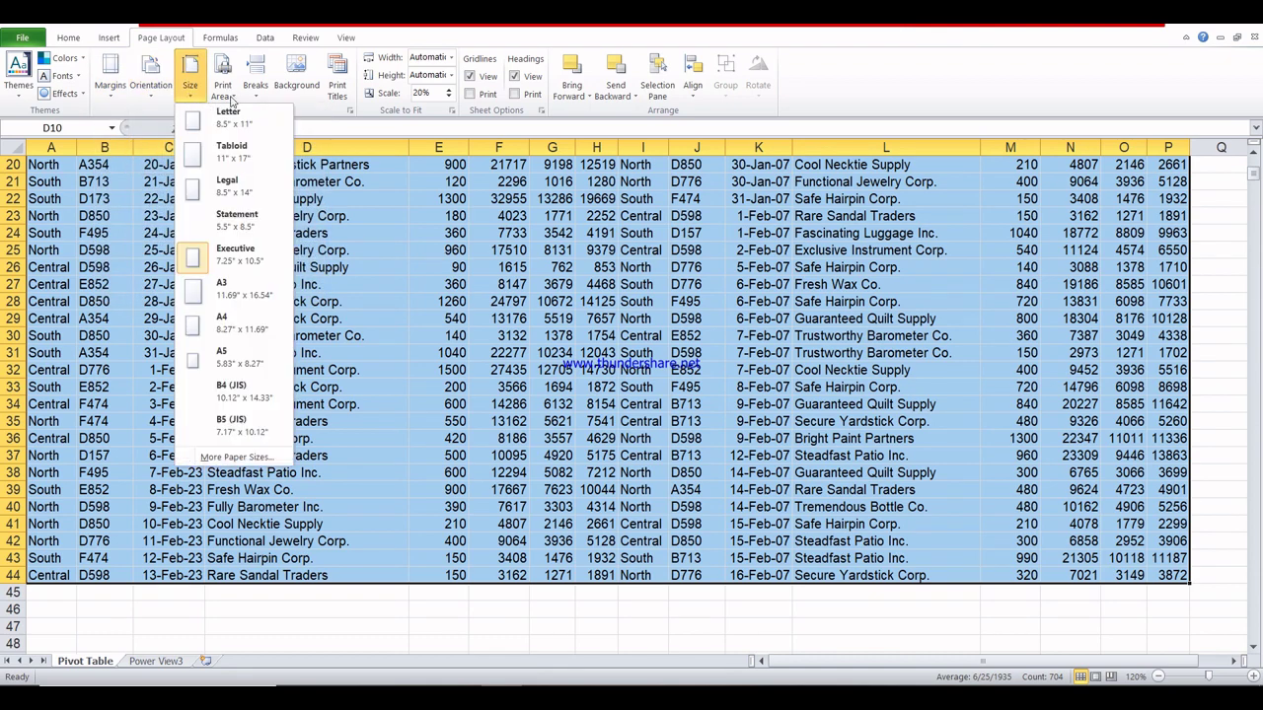
{"action": "left_click", "coordinate": [229, 96]}
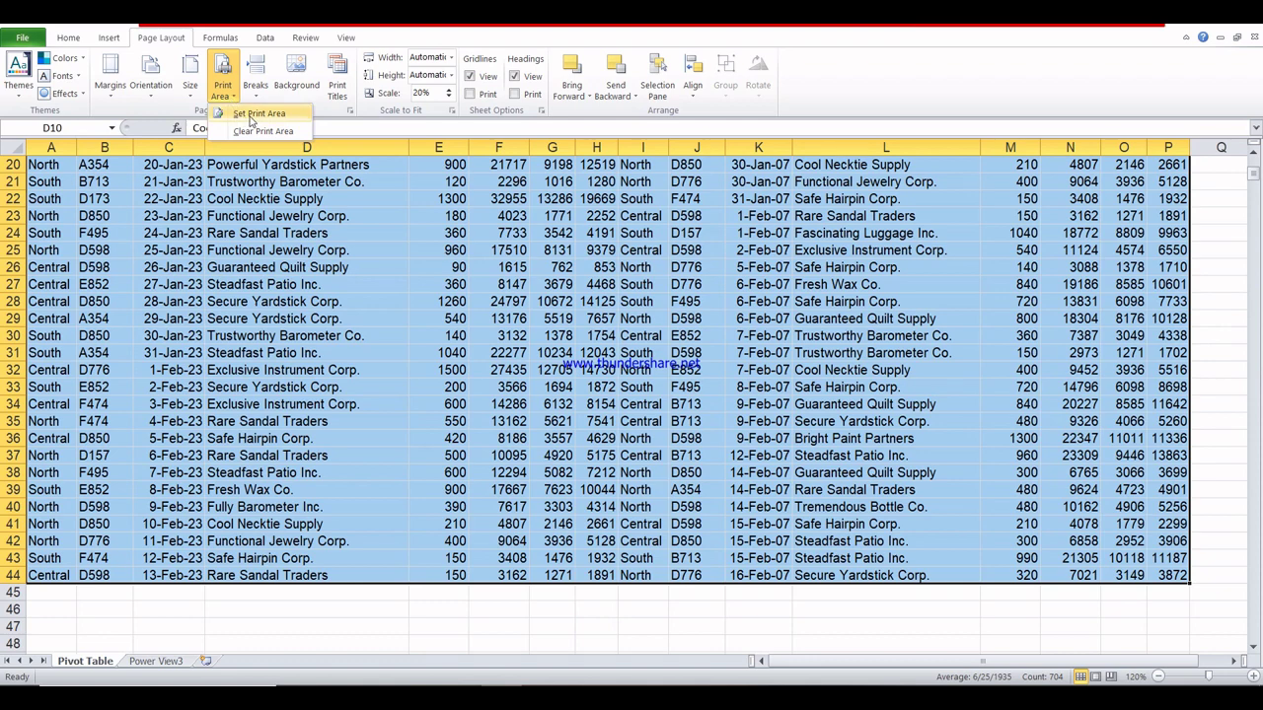
{"action": "left_click", "coordinate": [251, 117]}
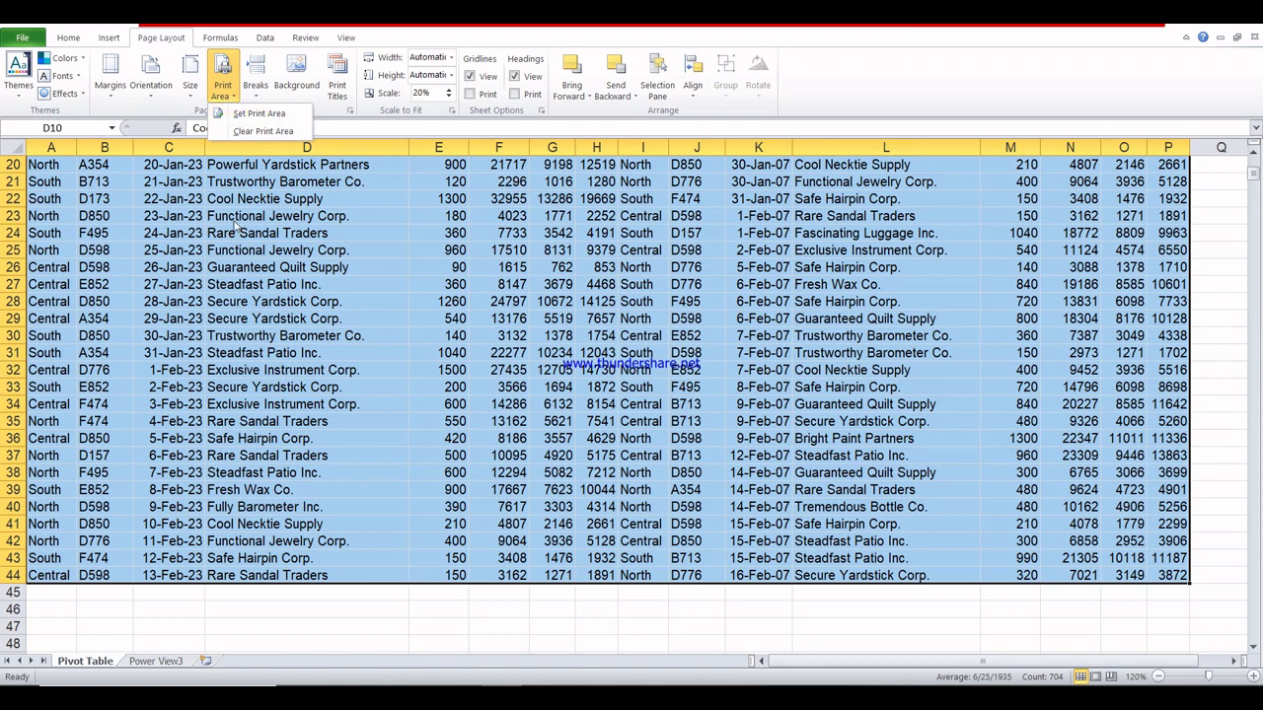
- Deselect the table by selecting D28, check the print preview, and return to the worksheet
{"action": "left_click", "coordinate": [254, 306]}
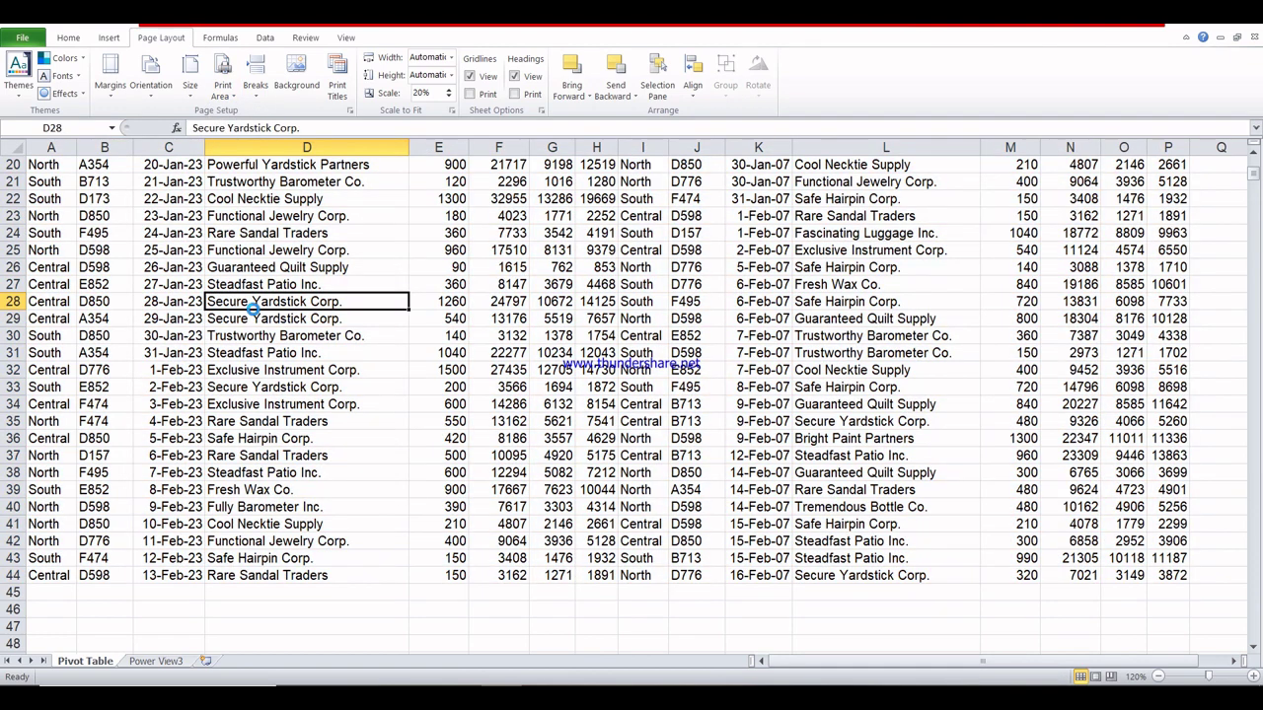
{"action": "key", "text": "ctrl+p"}
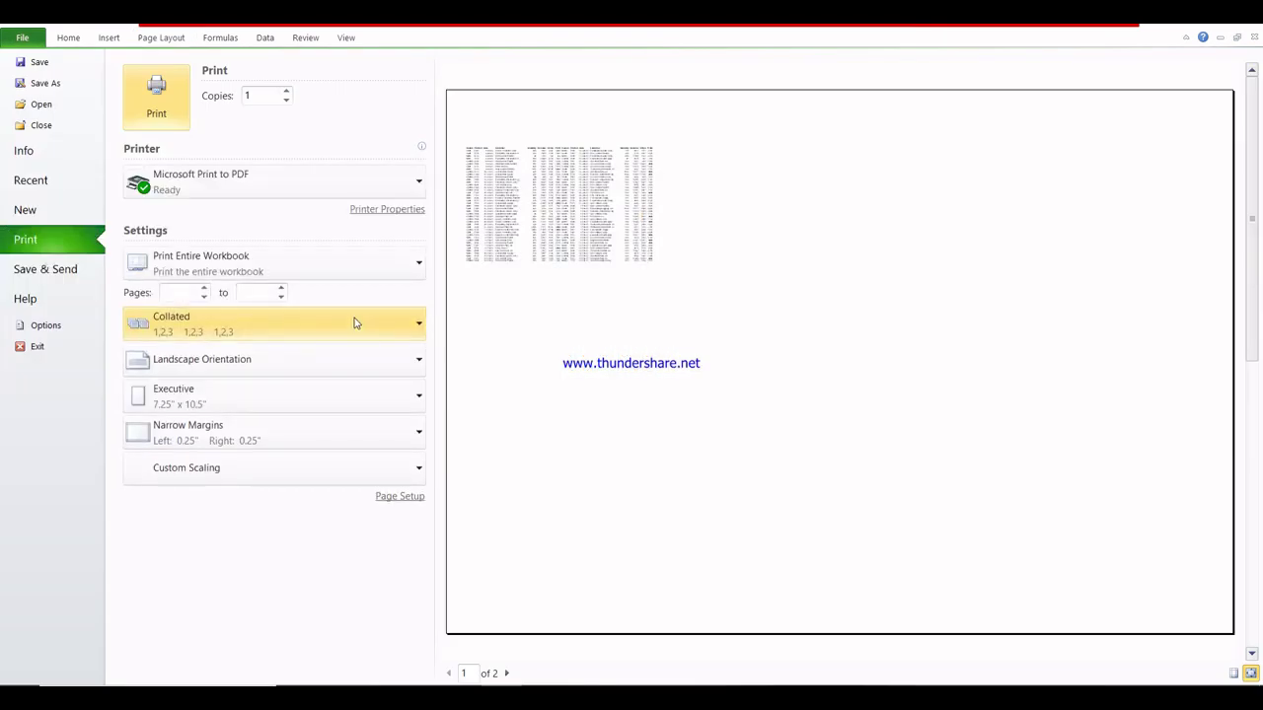
{"action": "key", "text": "Escape"}
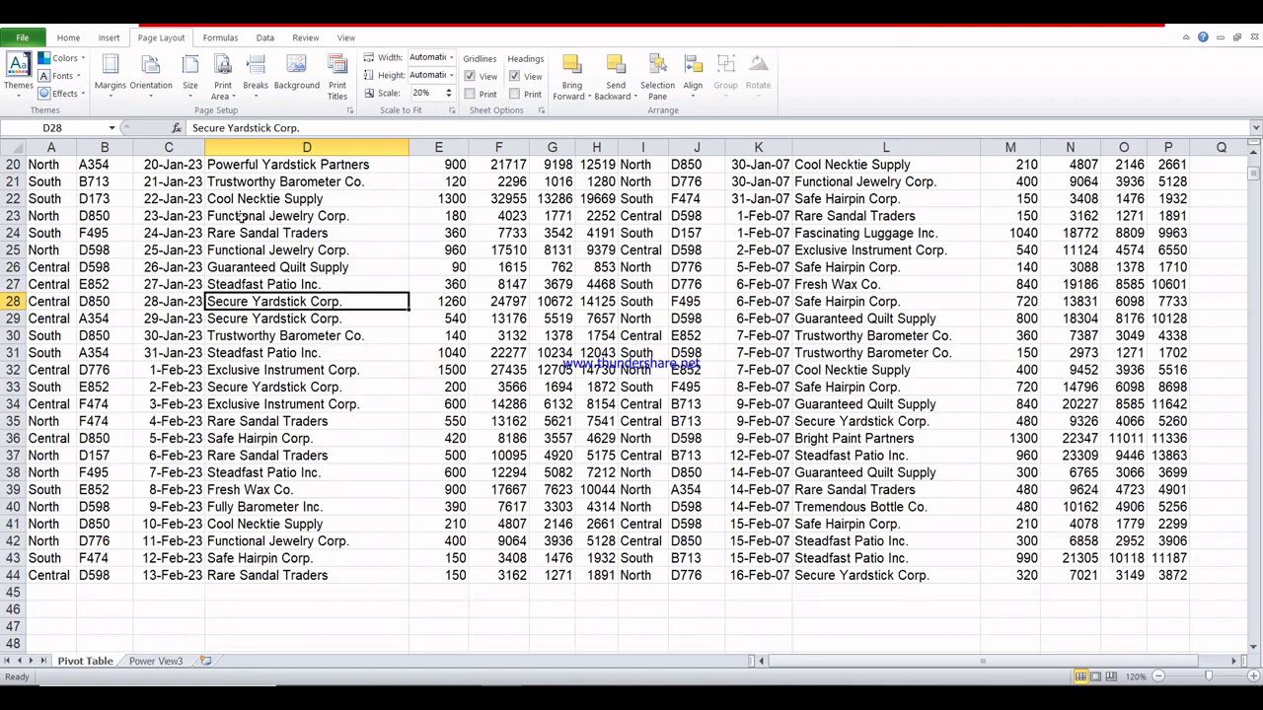
- Select the whole data table and set the print scope to Print Selection
{"action": "key", "text": "ctrl+a"}
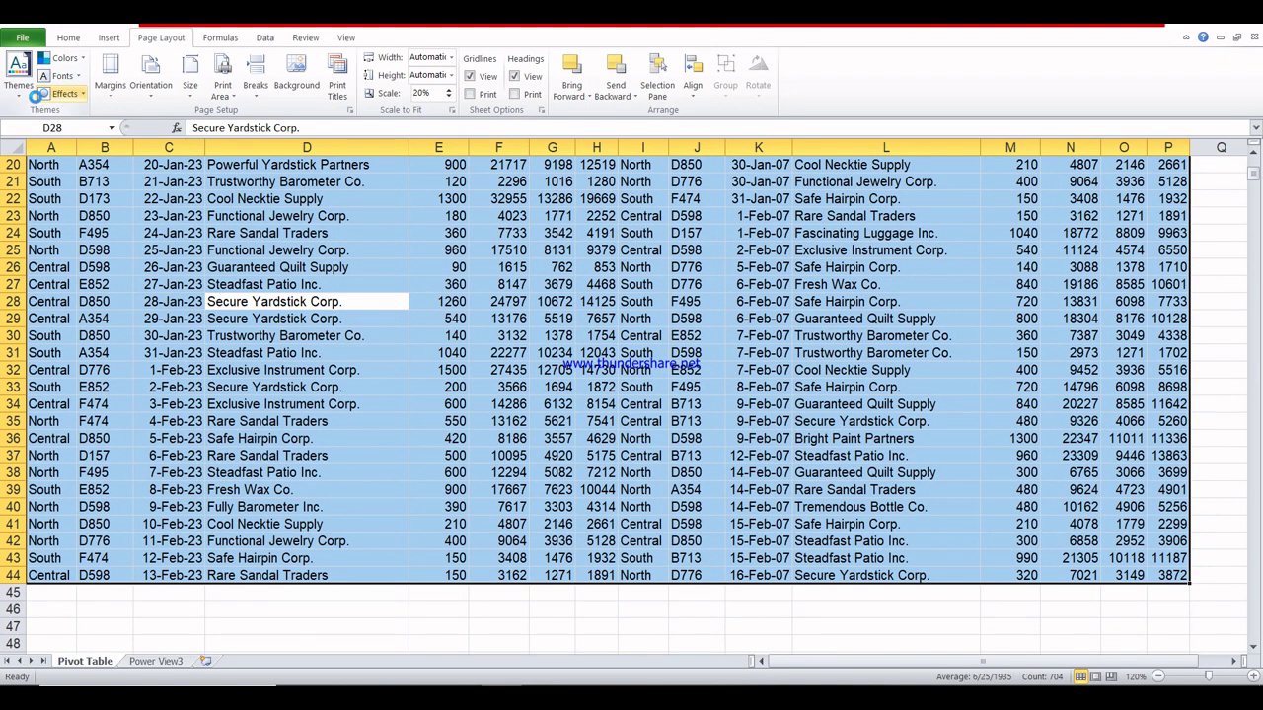
{"action": "key", "text": "ctrl+p"}
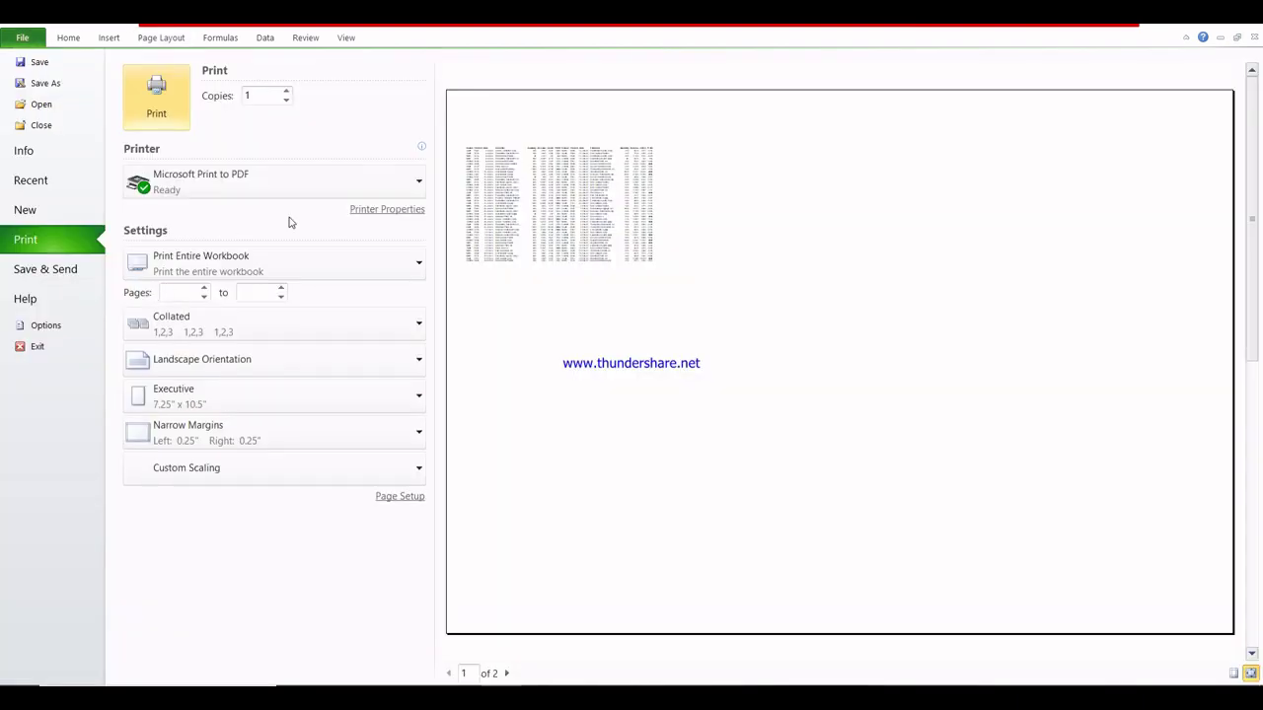
{"action": "left_click", "coordinate": [416, 265]}
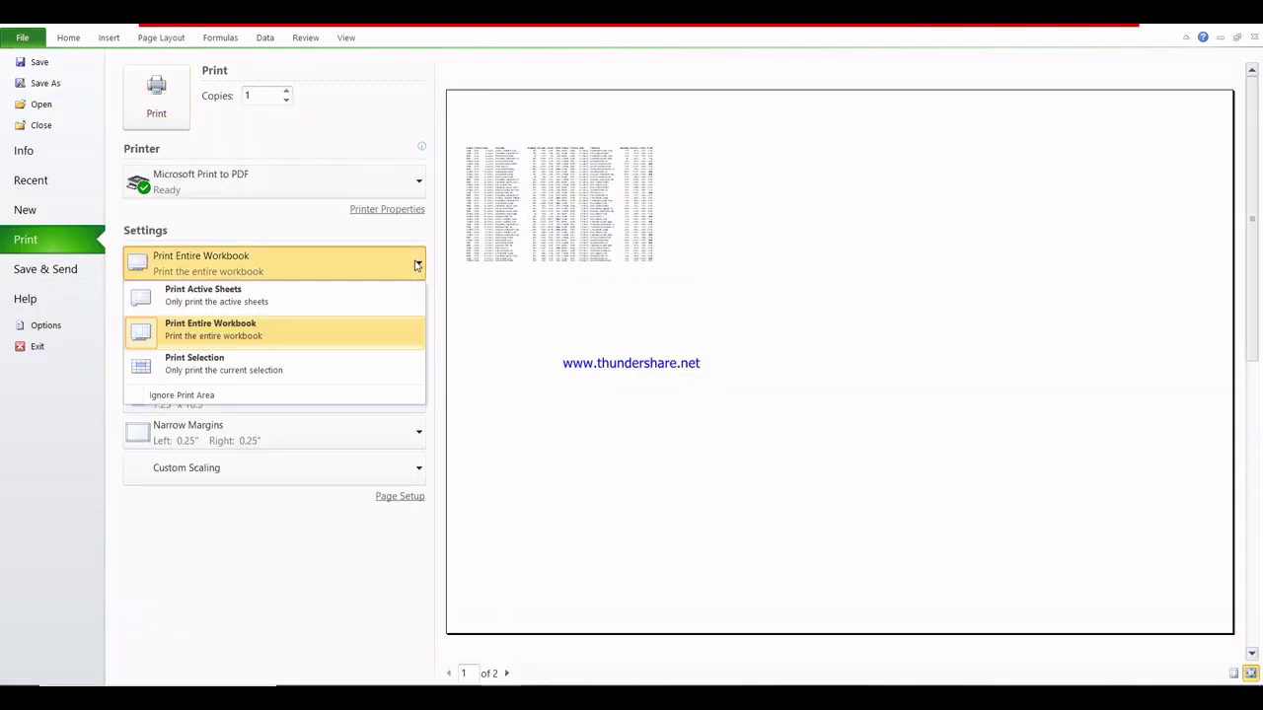
{"action": "left_click", "coordinate": [331, 371]}
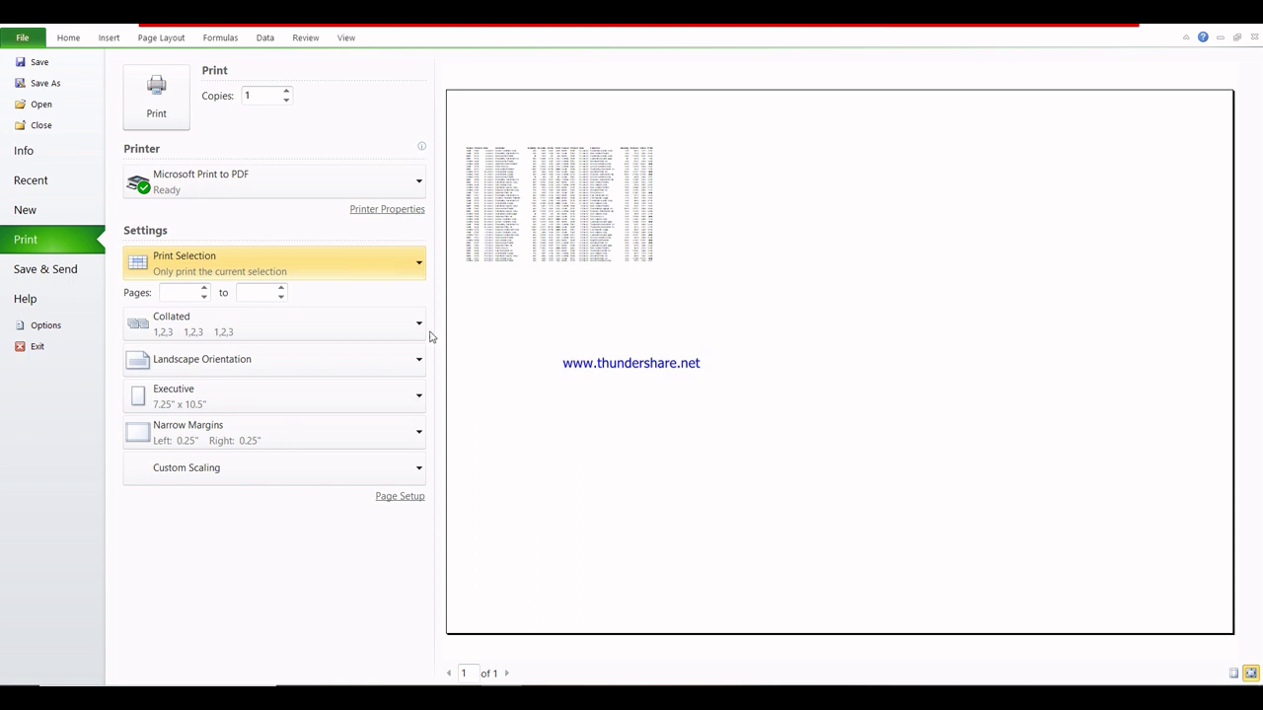
- Start the printed page range at page 1 and set the scaling to 60% of normal size
{"action": "left_click", "coordinate": [205, 289]}
{"action": "left_click", "coordinate": [204, 288]}
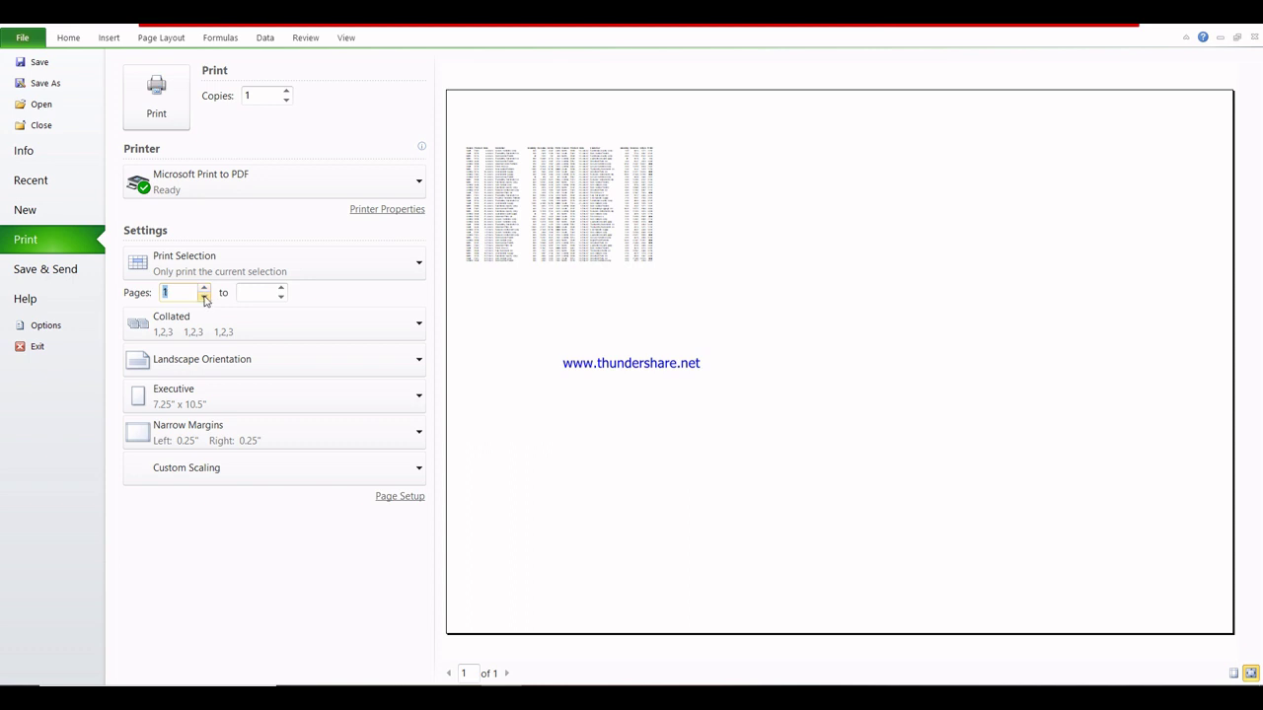
{"action": "left_click", "coordinate": [402, 501]}
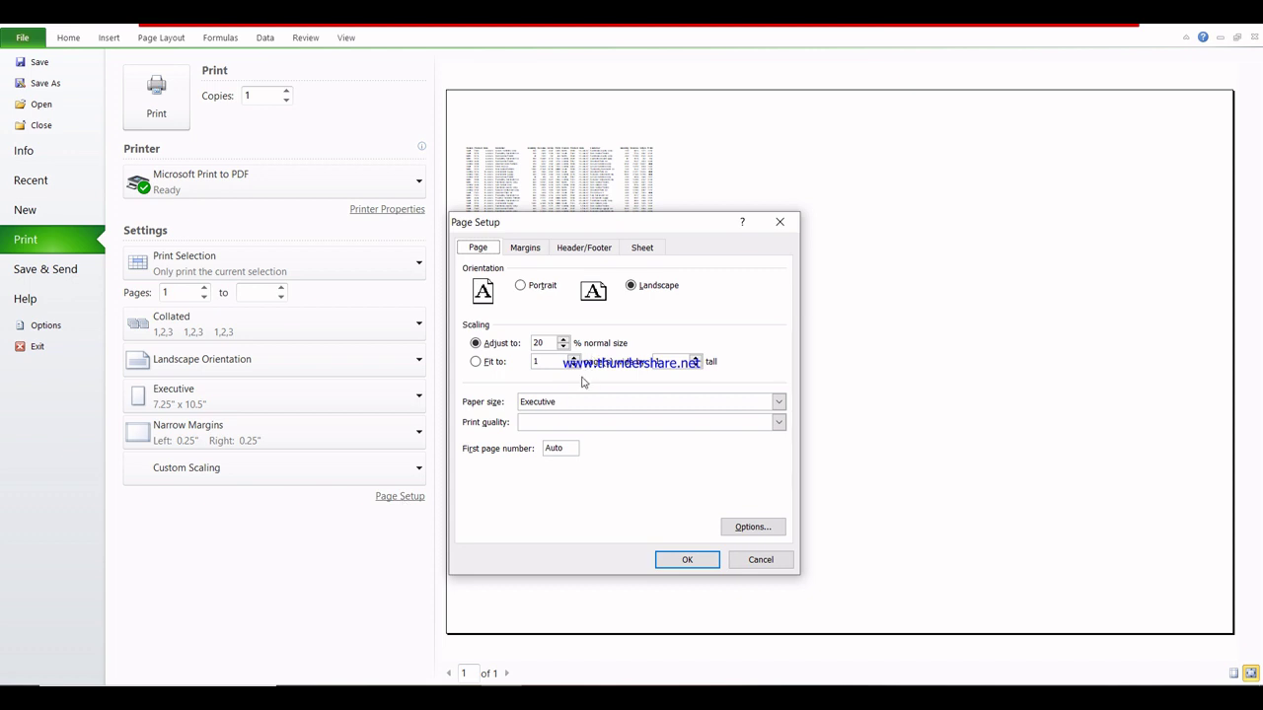
{"action": "left_click", "coordinate": [564, 339]}
{"action": "left_click", "coordinate": [687, 561]}
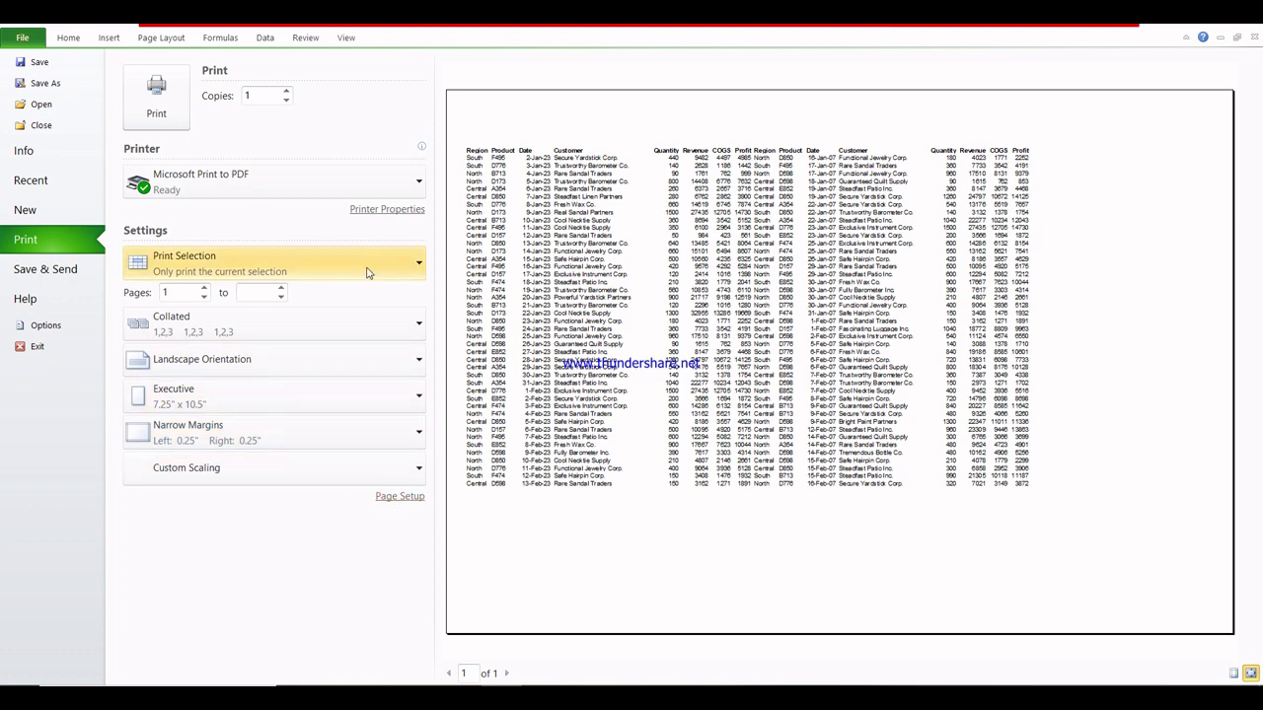
- Try the Print Active Sheets and Print Entire Workbook scopes, and set the print scope back to Print Selection
{"action": "left_click", "coordinate": [415, 269]}
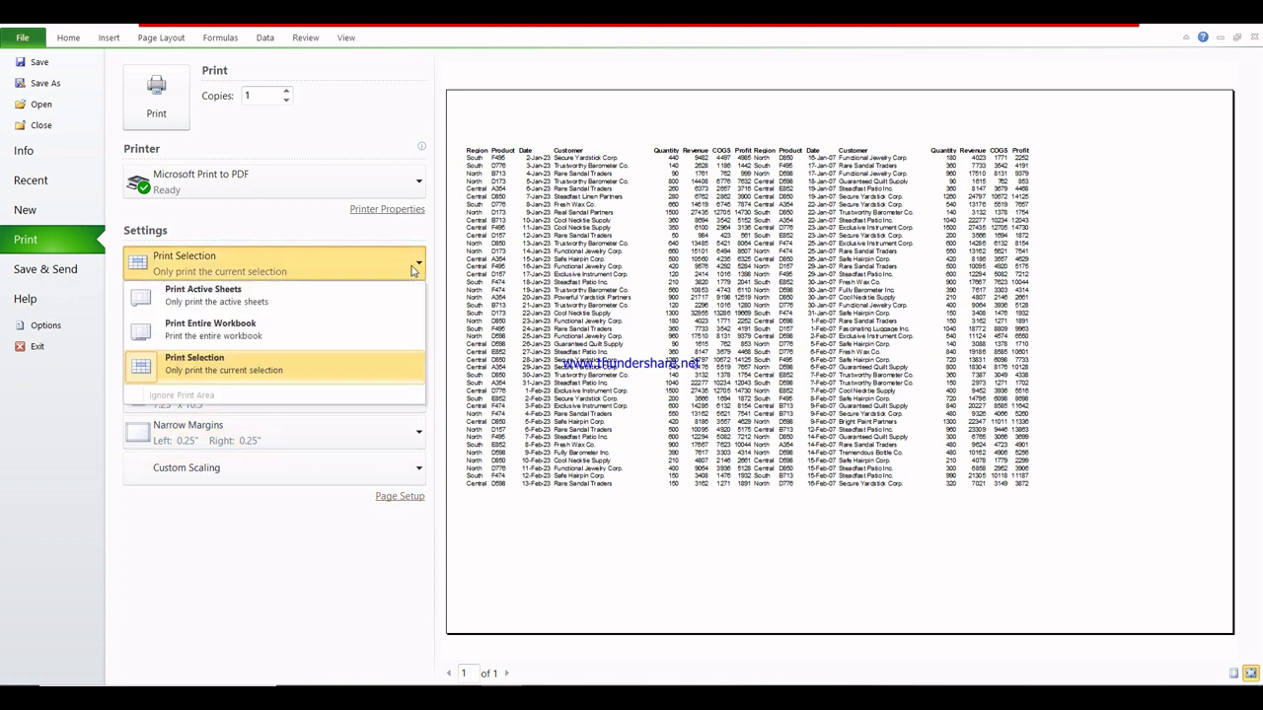
{"action": "left_click", "coordinate": [294, 312]}
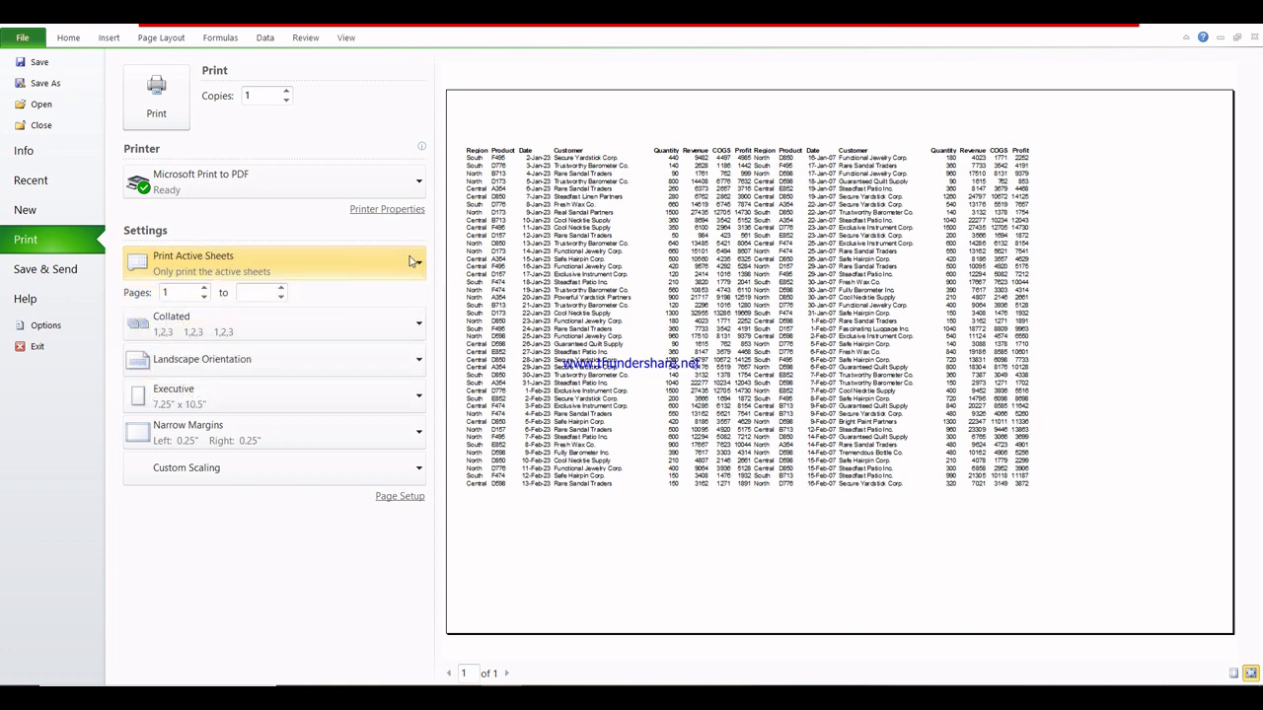
{"action": "left_click", "coordinate": [414, 256]}
{"action": "left_click", "coordinate": [265, 333]}
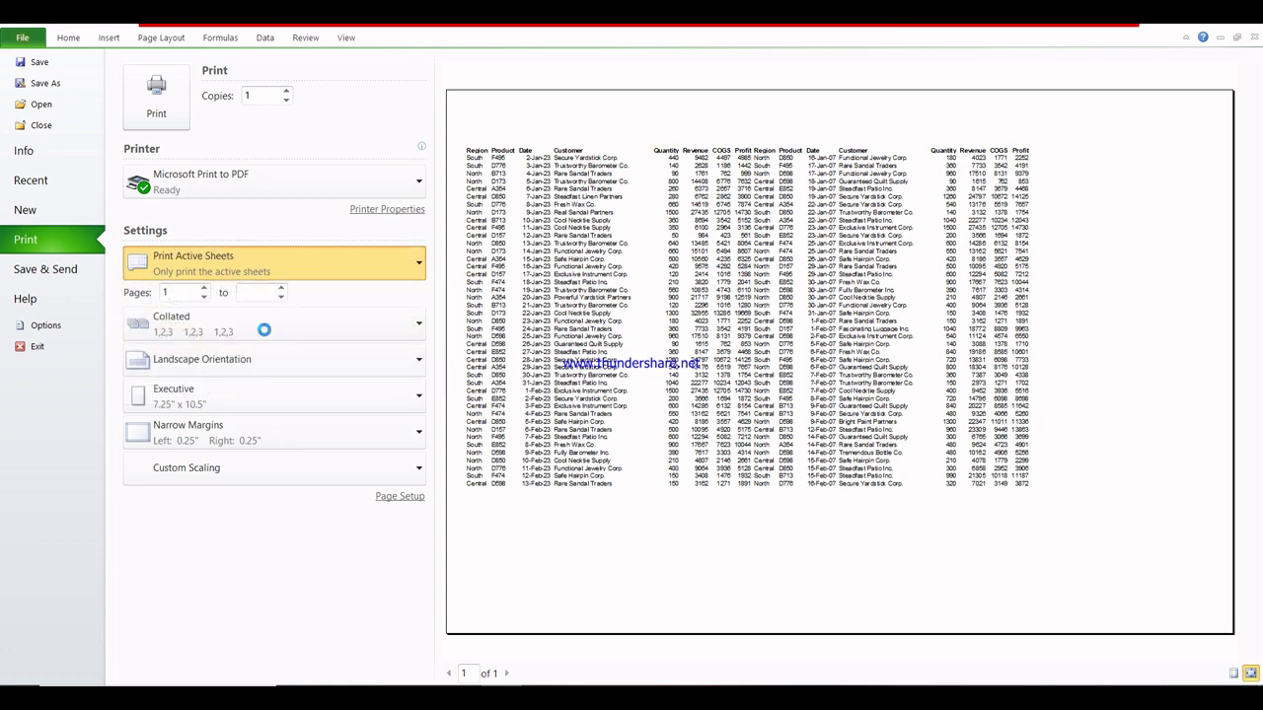
{"action": "left_click", "coordinate": [393, 274]}
{"action": "left_click", "coordinate": [288, 371]}
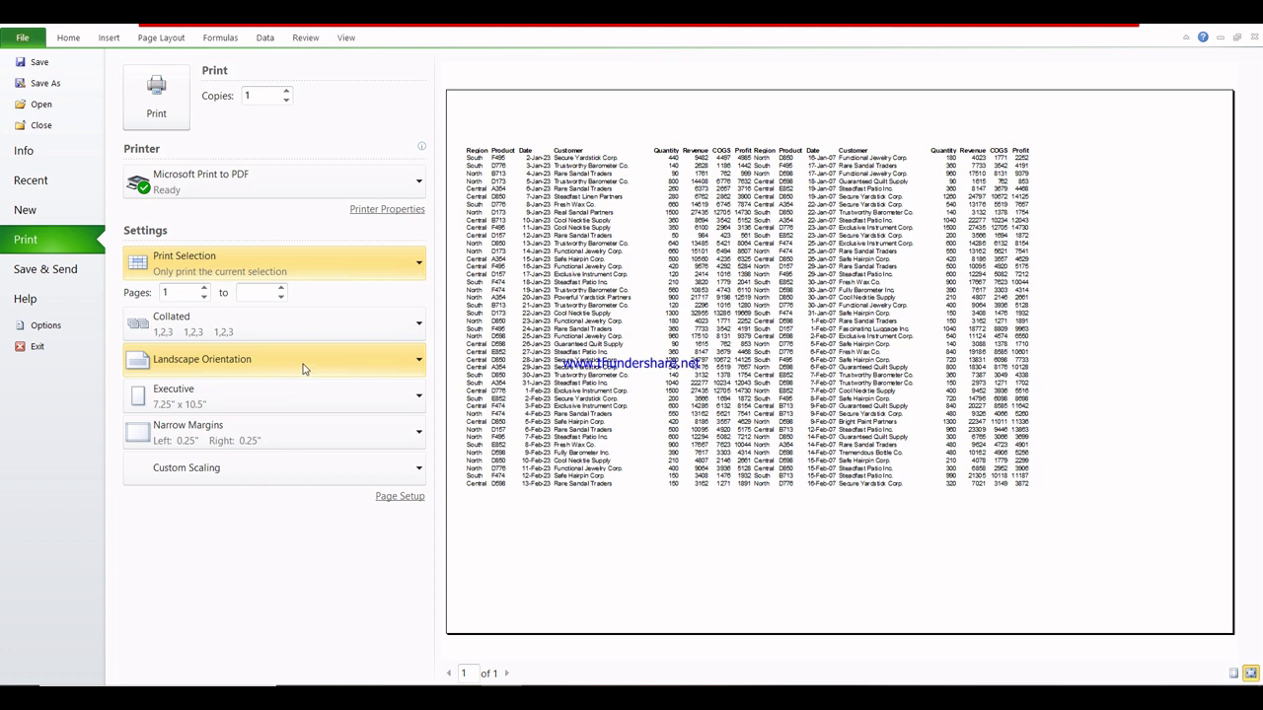
- Keep Landscape Orientation, and set the paper size to A4 and the margins to Wide
{"action": "left_click", "coordinate": [393, 367]}
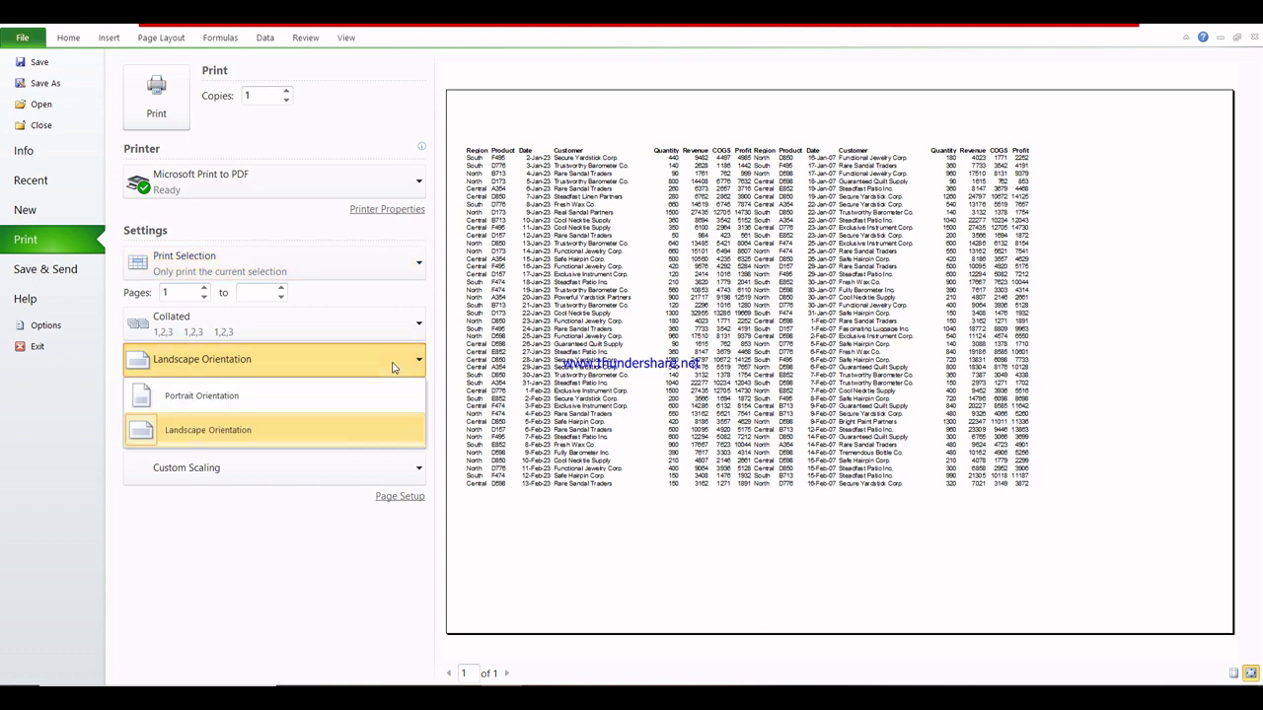
{"action": "left_click", "coordinate": [354, 444]}
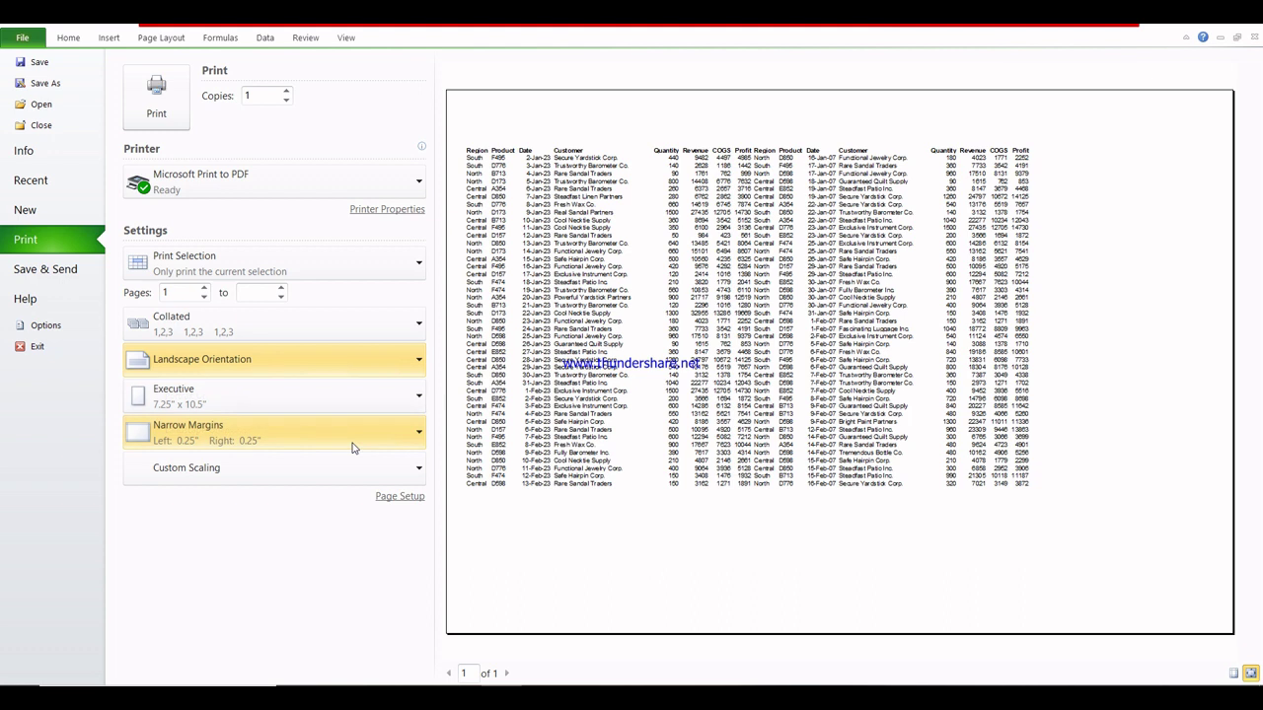
{"action": "left_click", "coordinate": [414, 399]}
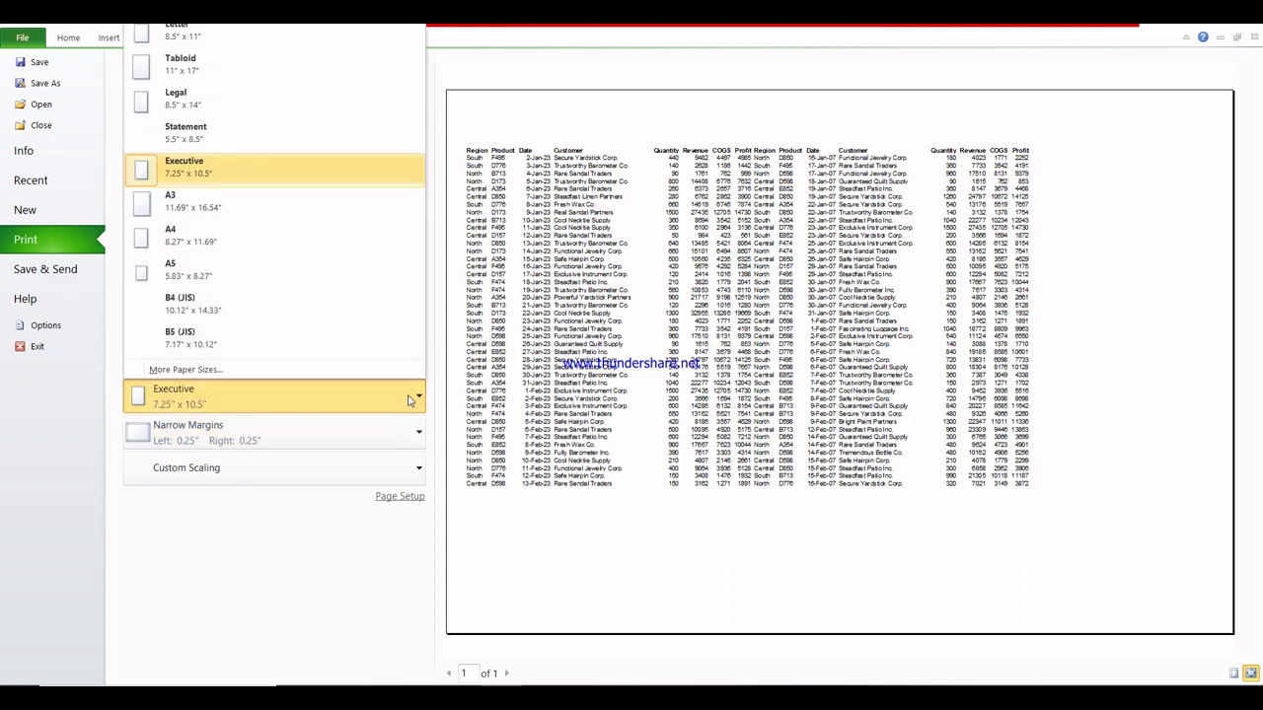
{"action": "left_click", "coordinate": [337, 245]}
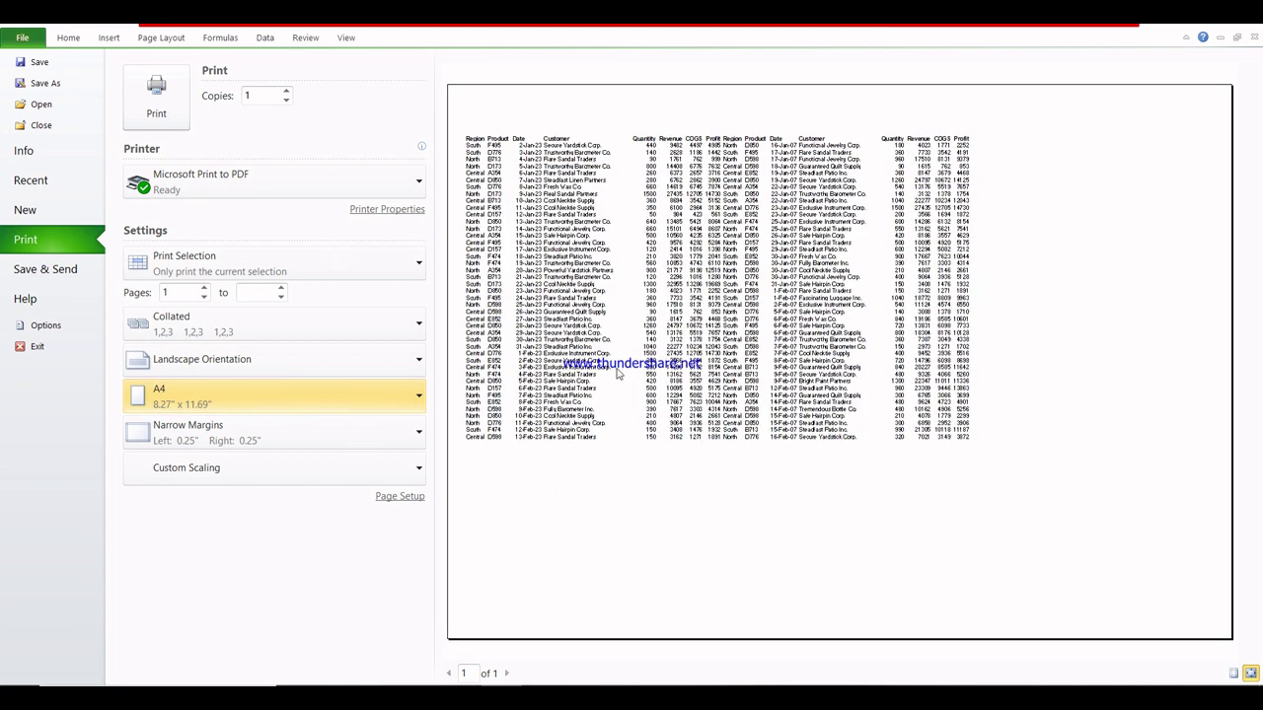
{"action": "left_click", "coordinate": [419, 435]}
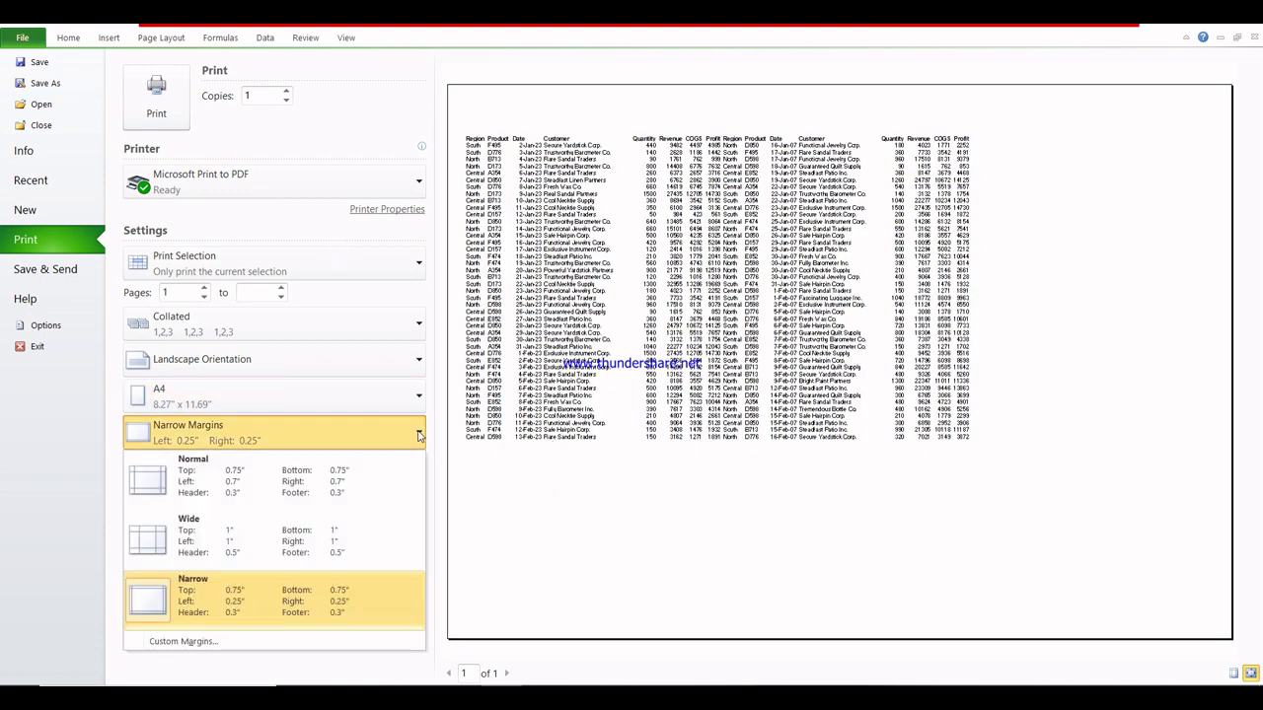
{"action": "left_click", "coordinate": [304, 529]}
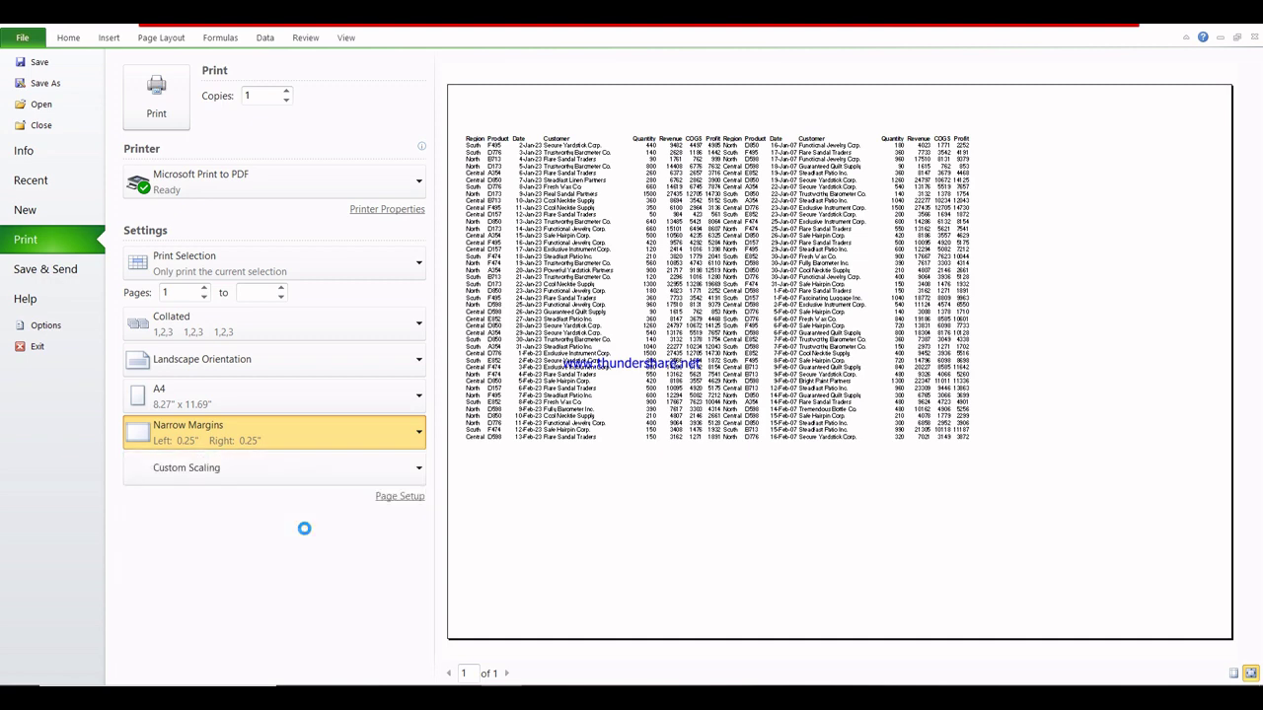
- Set the scaling to 100% of normal size, and raise it to 155% after checking the preview
{"action": "left_click", "coordinate": [400, 497]}
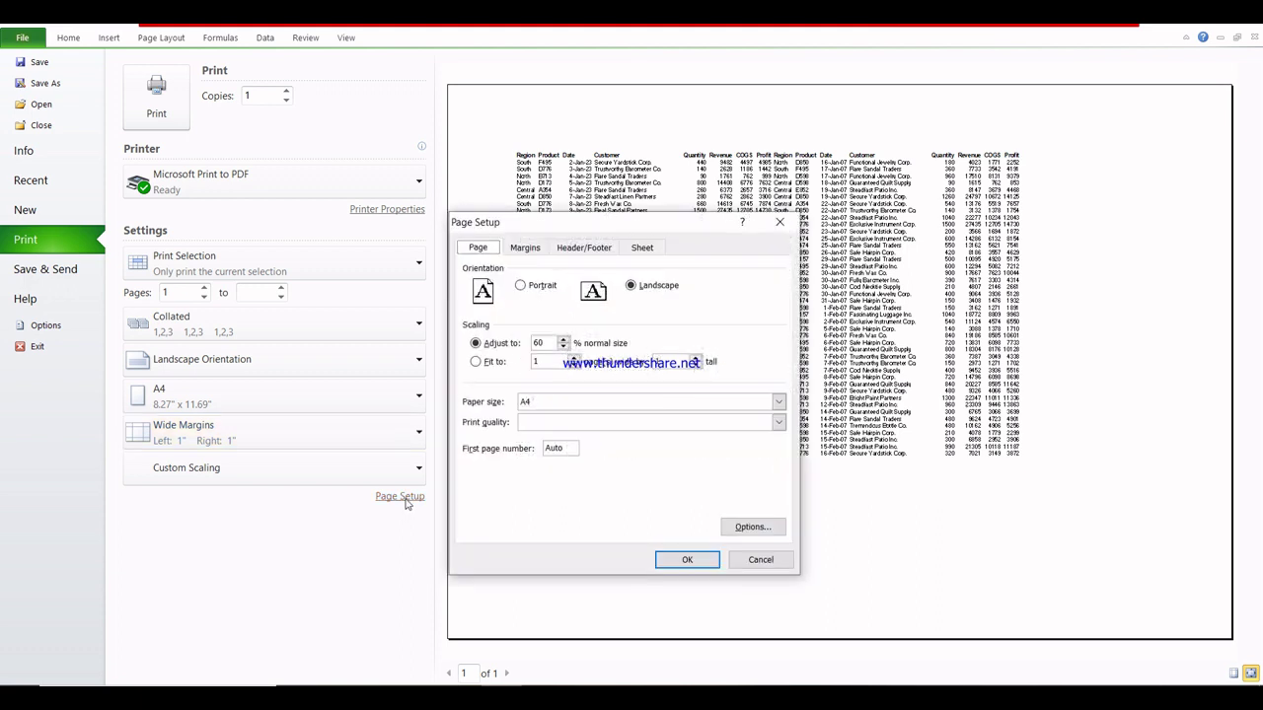
{"action": "left_click", "coordinate": [563, 339]}
{"action": "left_click", "coordinate": [680, 561]}
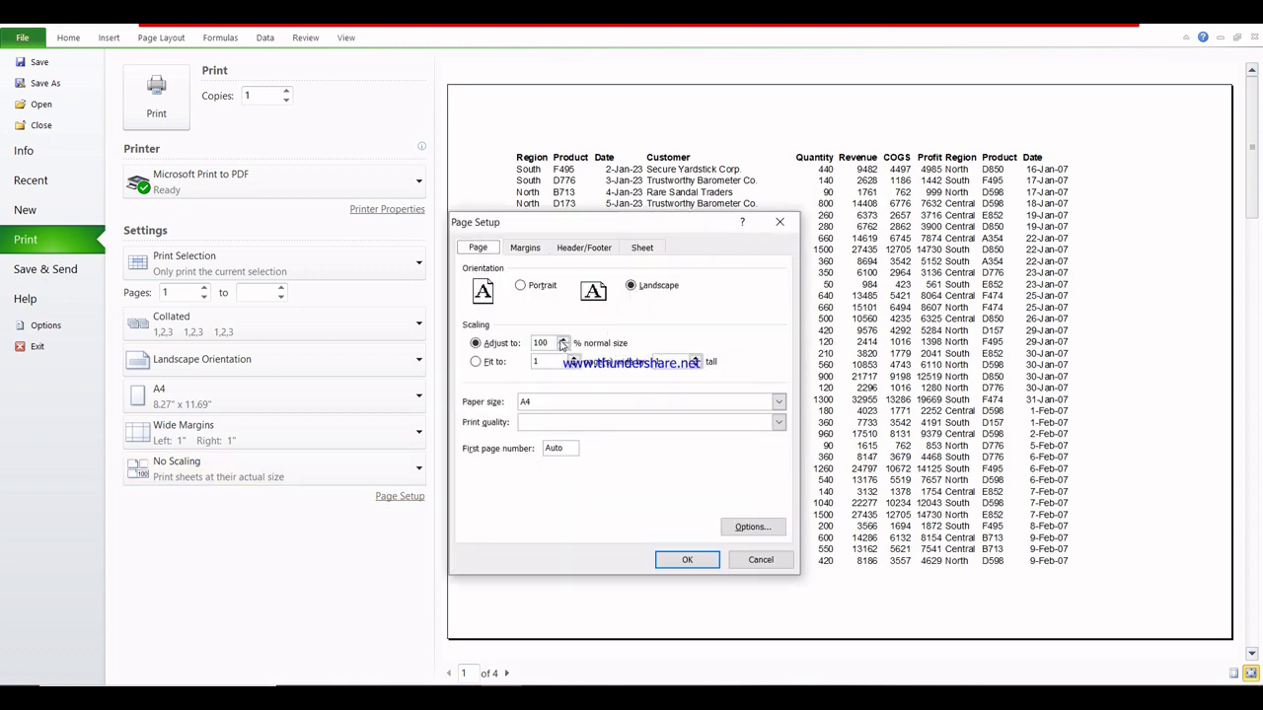
{"action": "left_click", "coordinate": [563, 342]}
{"action": "left_click", "coordinate": [683, 562]}
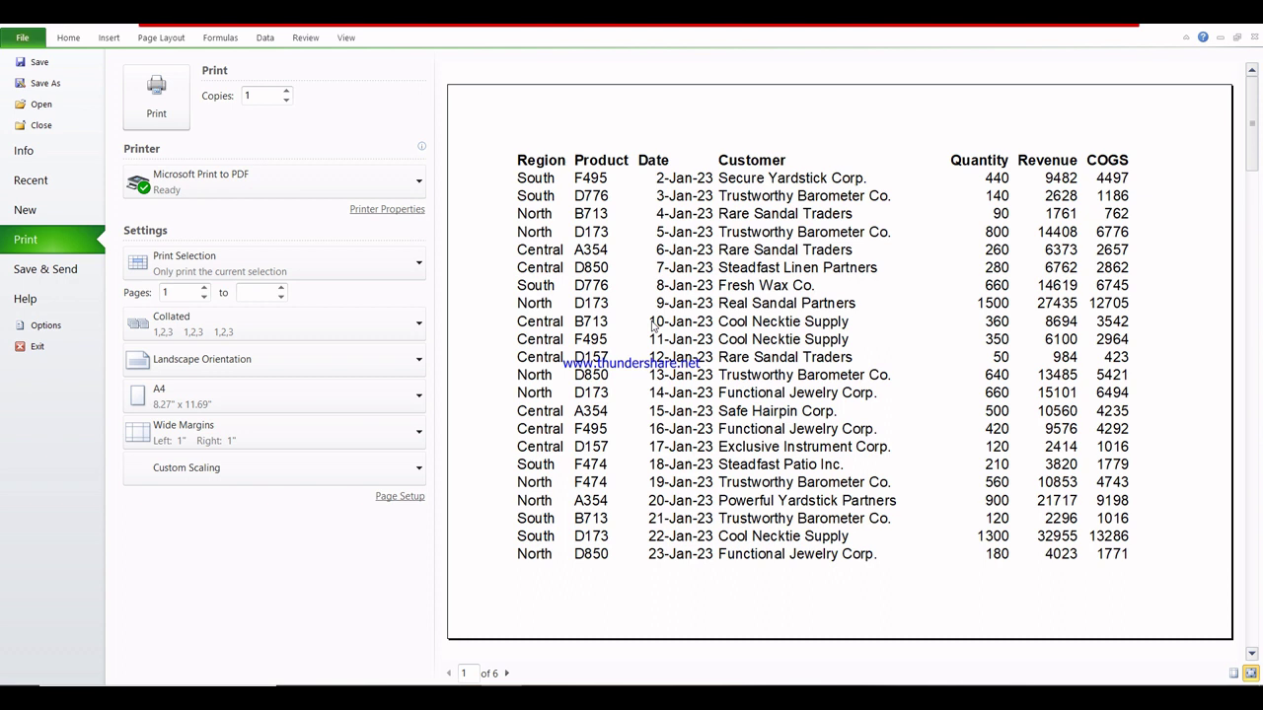
- Reduce the scaling to 85% of normal size
{"action": "left_click", "coordinate": [403, 498]}
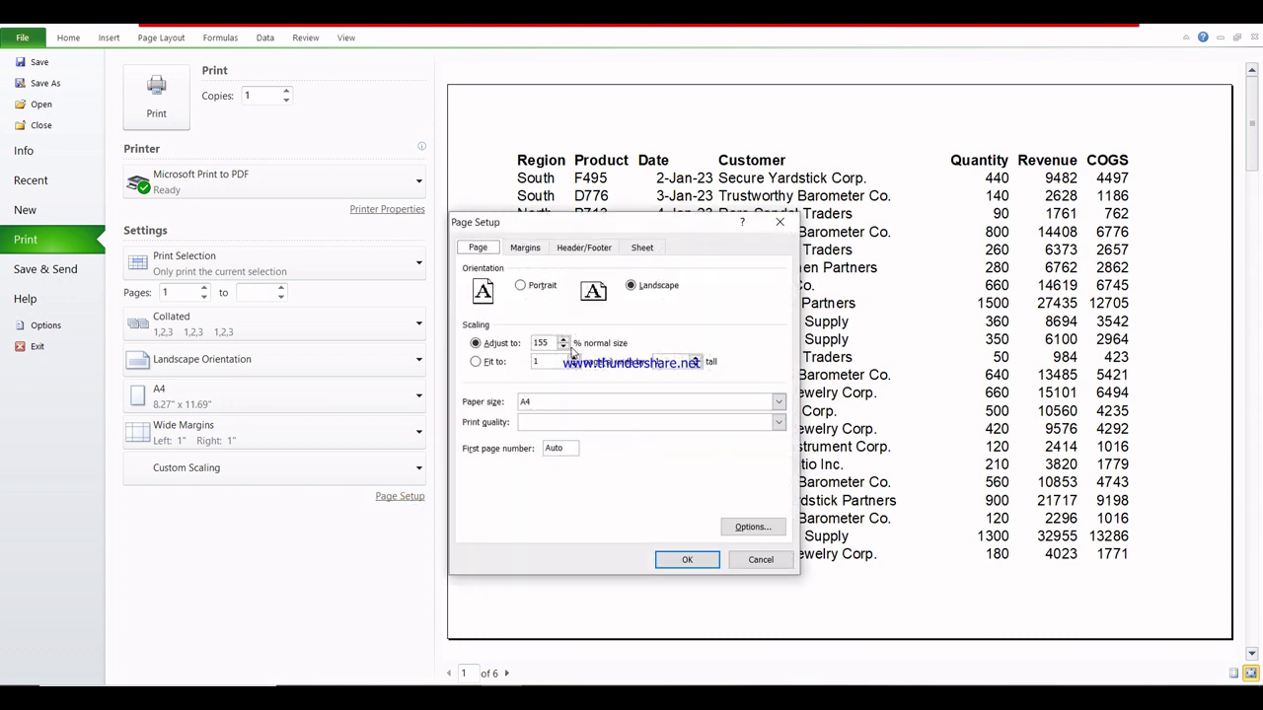
{"action": "left_click", "coordinate": [563, 347]}
{"action": "left_click", "coordinate": [563, 348]}
{"action": "left_click", "coordinate": [687, 560]}
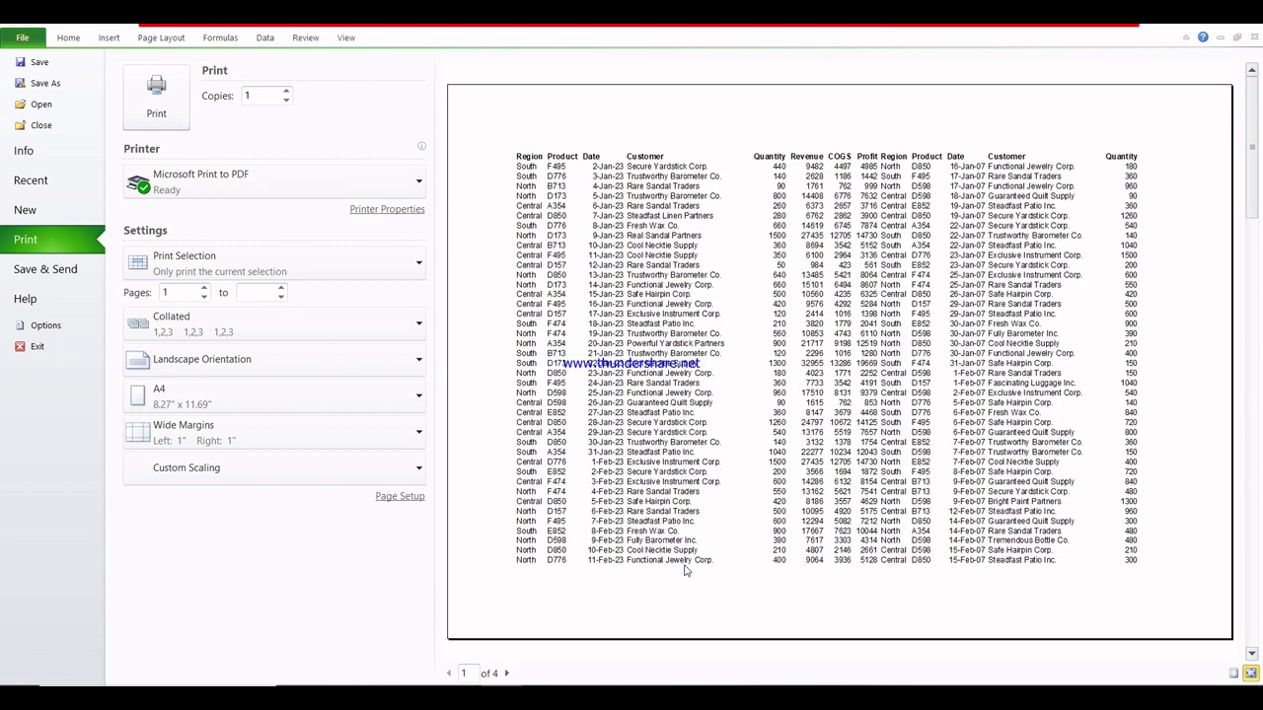
- Scale the printout to fit 2 pages wide
{"action": "left_click", "coordinate": [399, 501]}
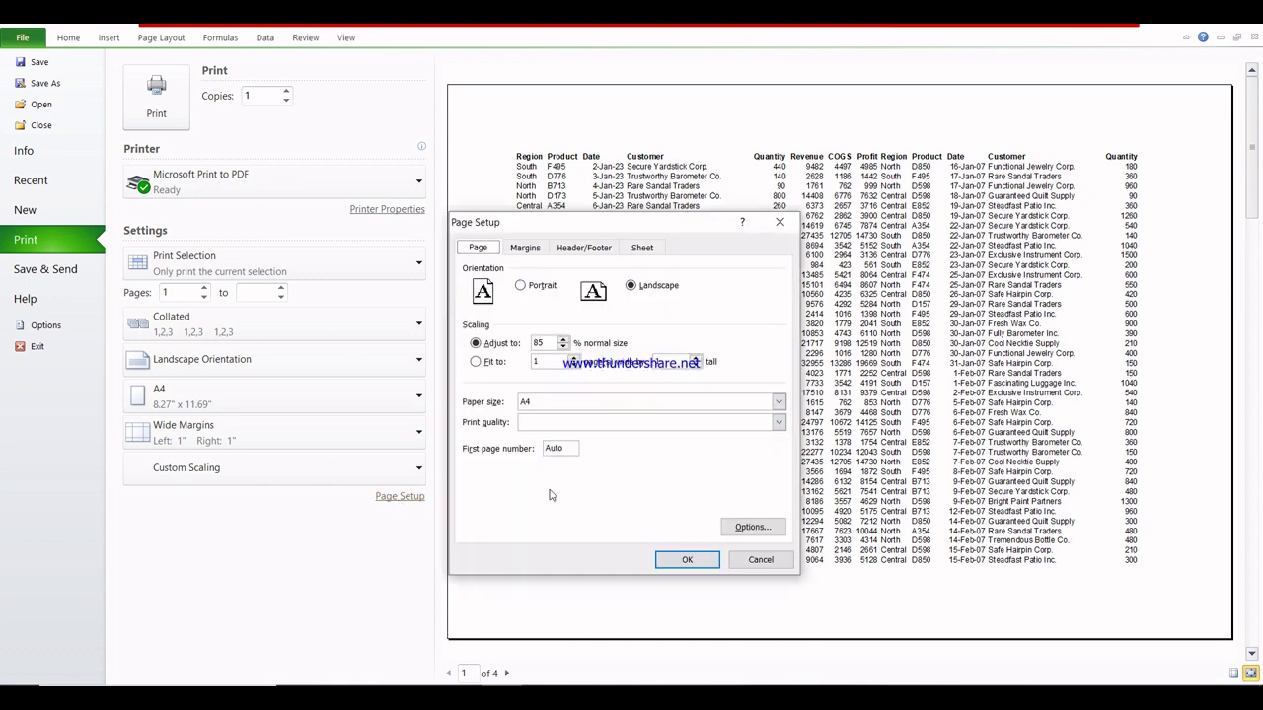
{"action": "left_click", "coordinate": [575, 357]}
{"action": "left_click", "coordinate": [686, 560]}
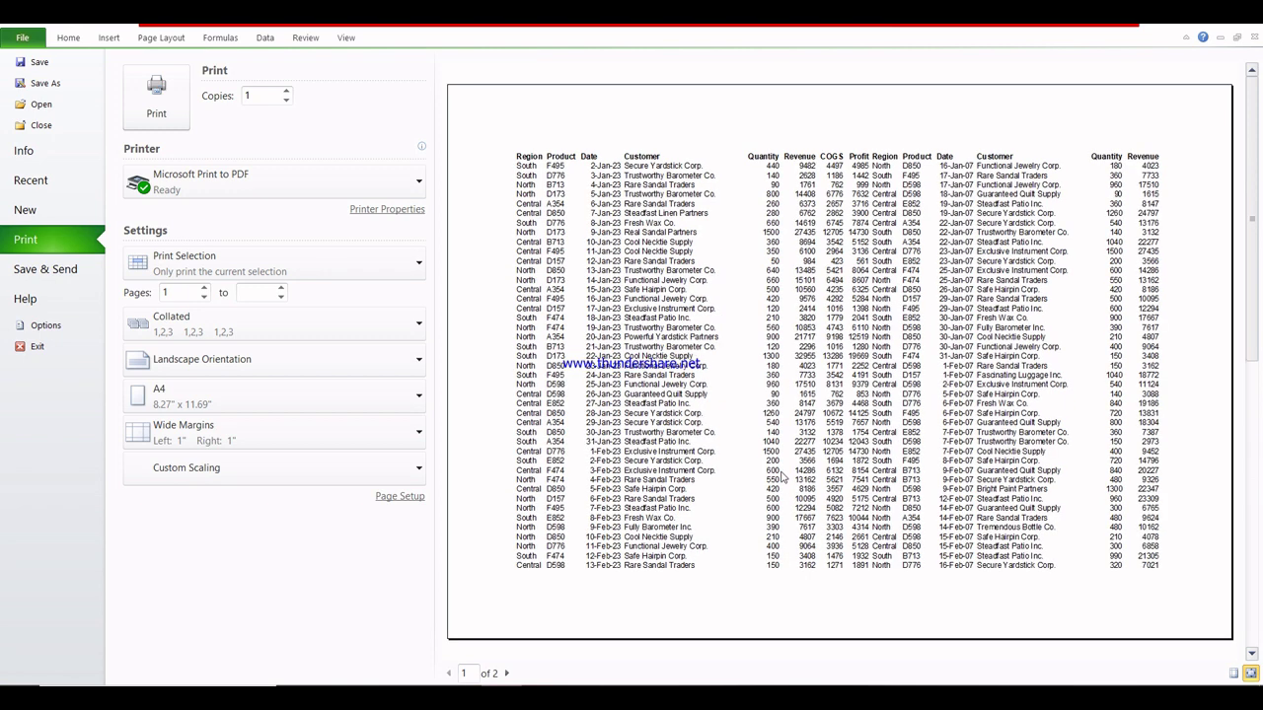
- Change the paper size to Executive in the page setup
{"action": "left_click", "coordinate": [395, 497]}
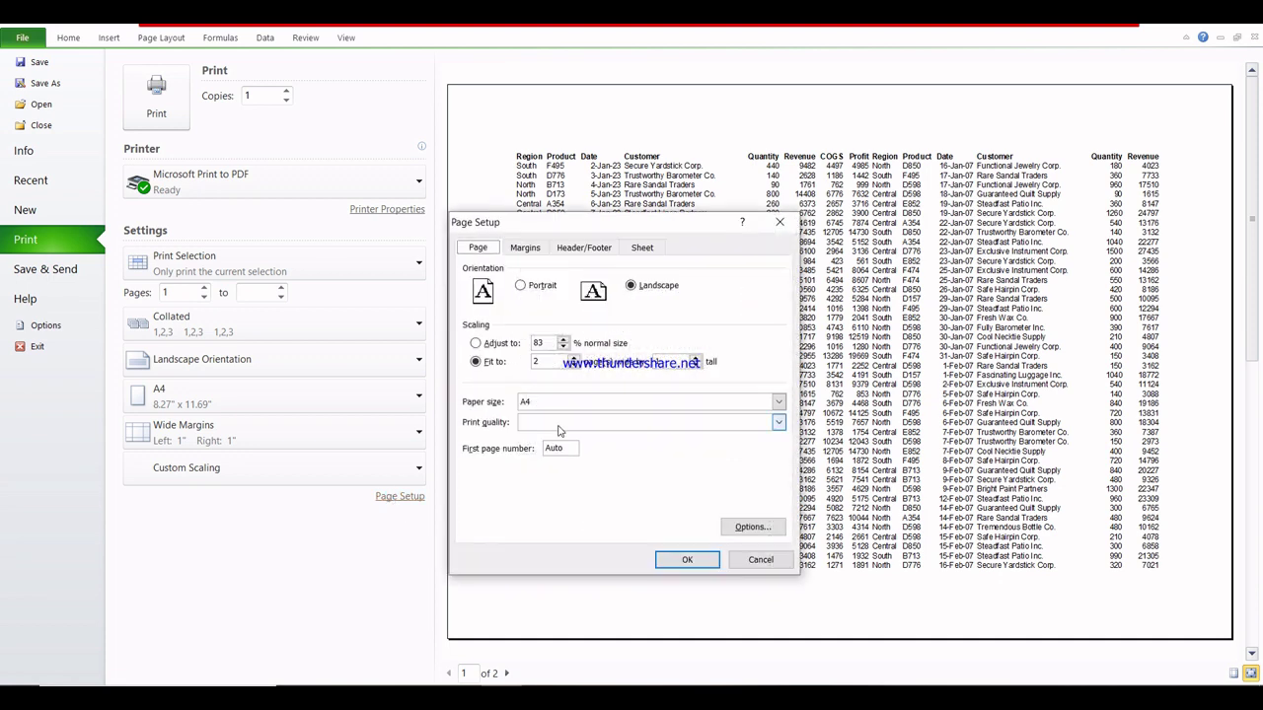
{"action": "left_click", "coordinate": [778, 401]}
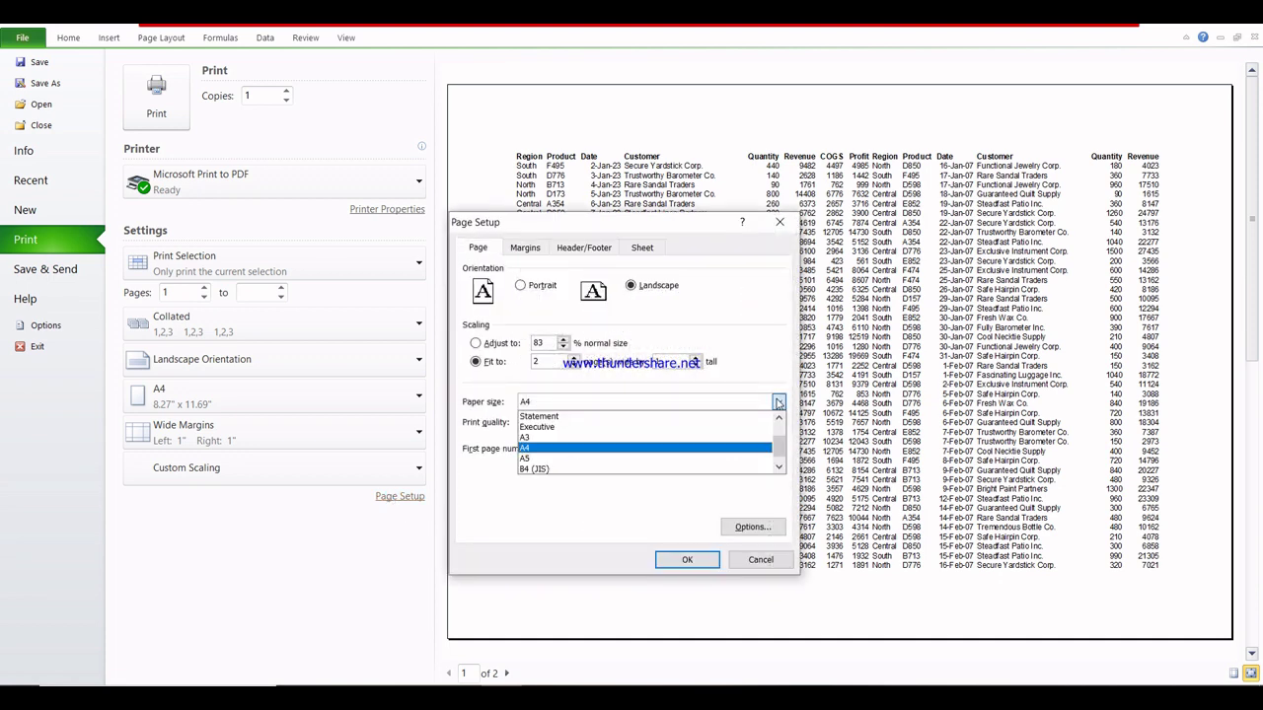
{"action": "left_click", "coordinate": [570, 427]}
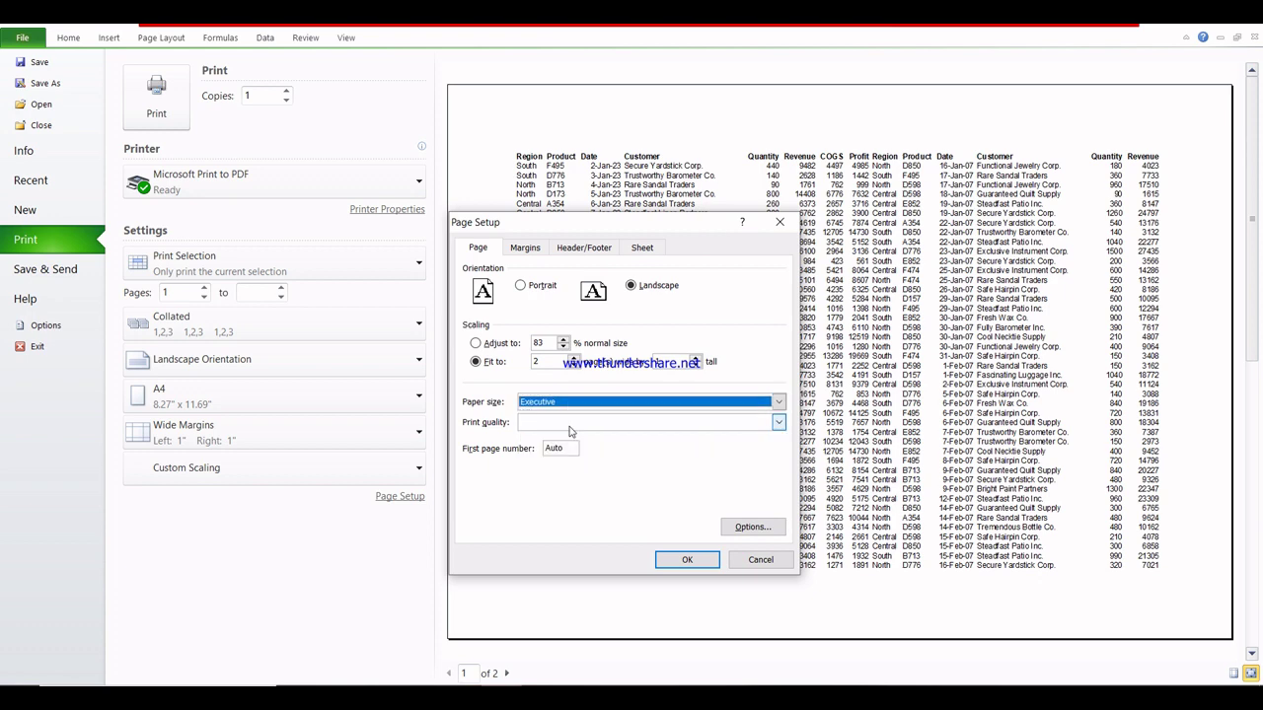
{"action": "left_click", "coordinate": [683, 560]}
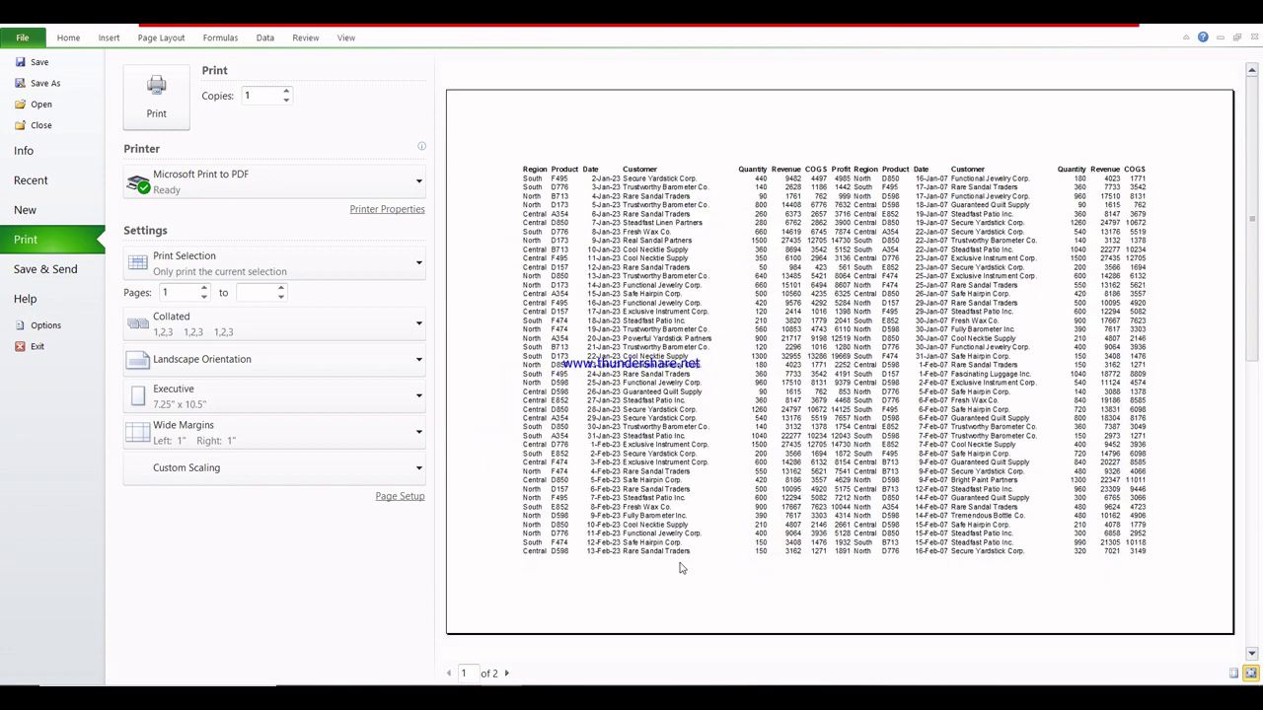
- Set custom page margins of 1.5 top, 1.75 left, 1.25 right and 0.75 bottom
{"action": "left_click", "coordinate": [409, 499]}
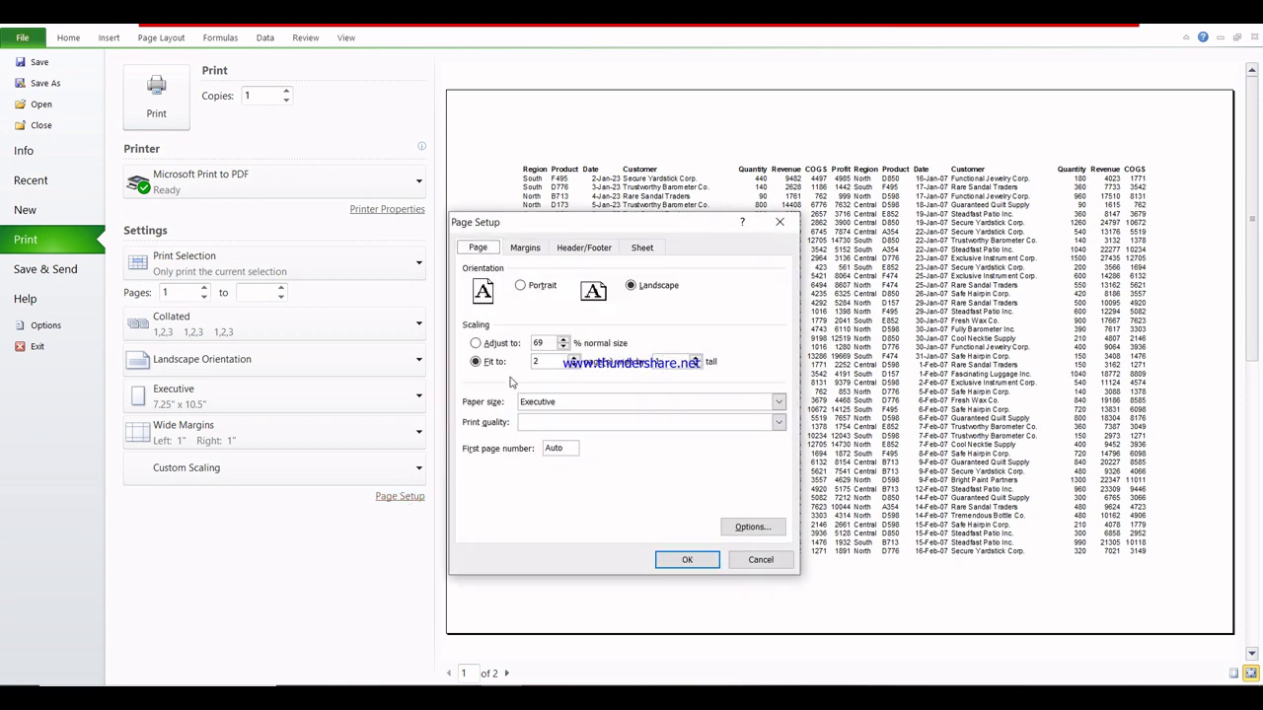
{"action": "left_click", "coordinate": [525, 253]}
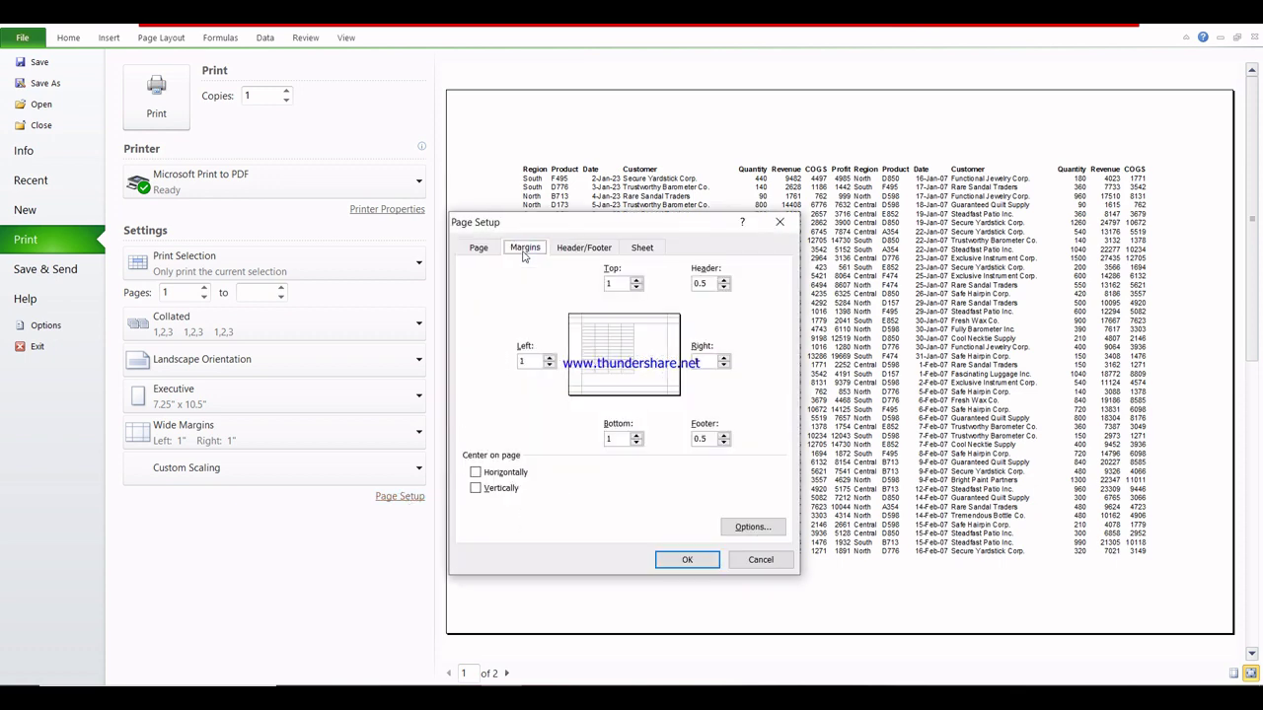
{"action": "left_click", "coordinate": [636, 280]}
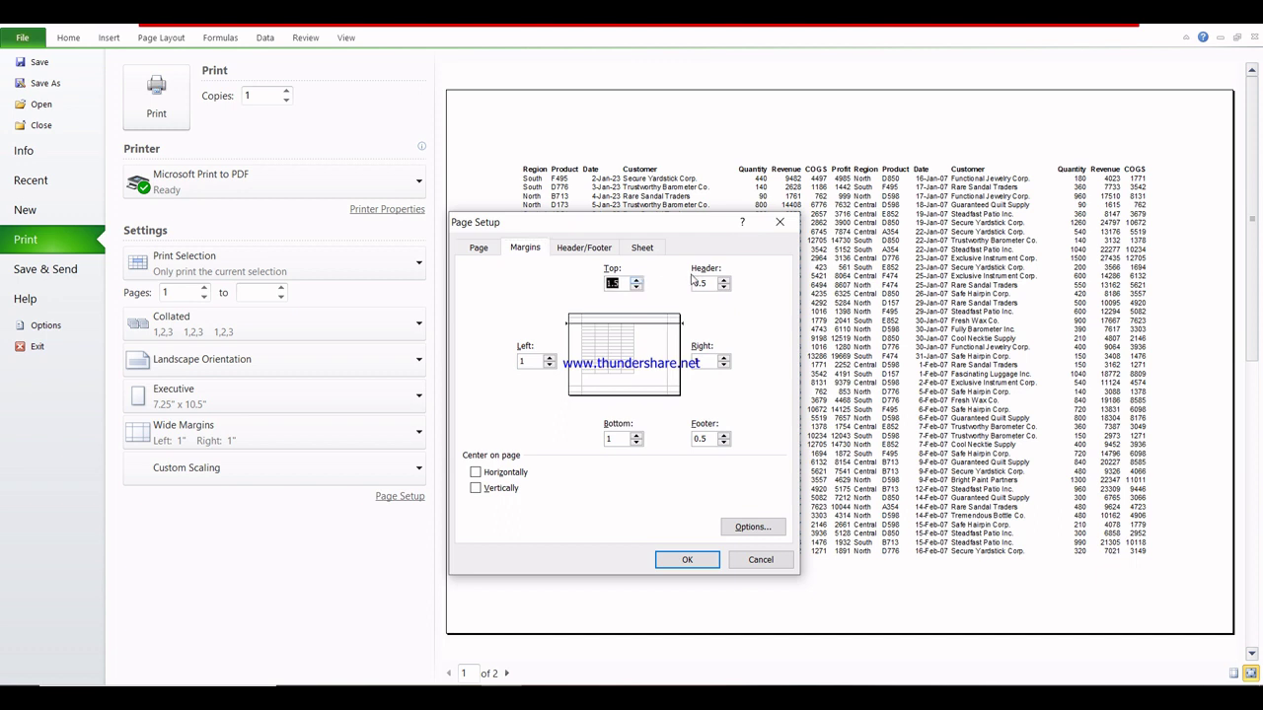
{"action": "left_click", "coordinate": [549, 359]}
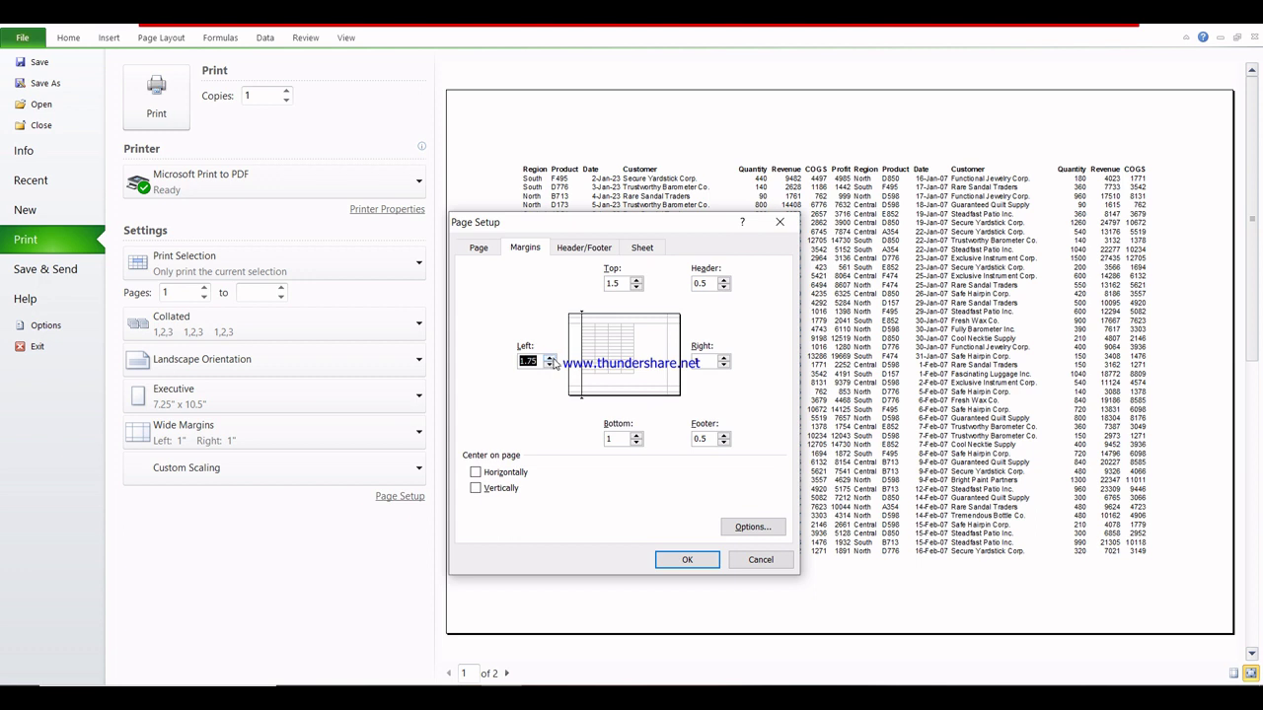
{"action": "left_click", "coordinate": [723, 358]}
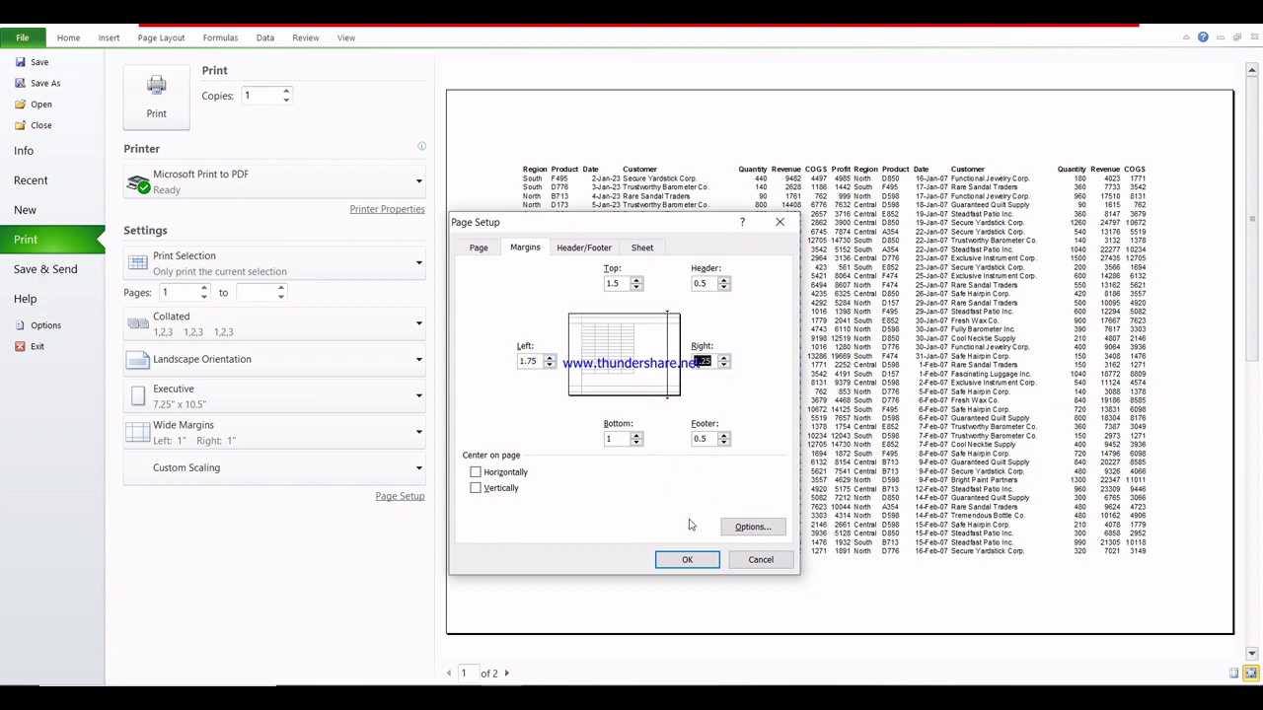
{"action": "left_click", "coordinate": [637, 444]}
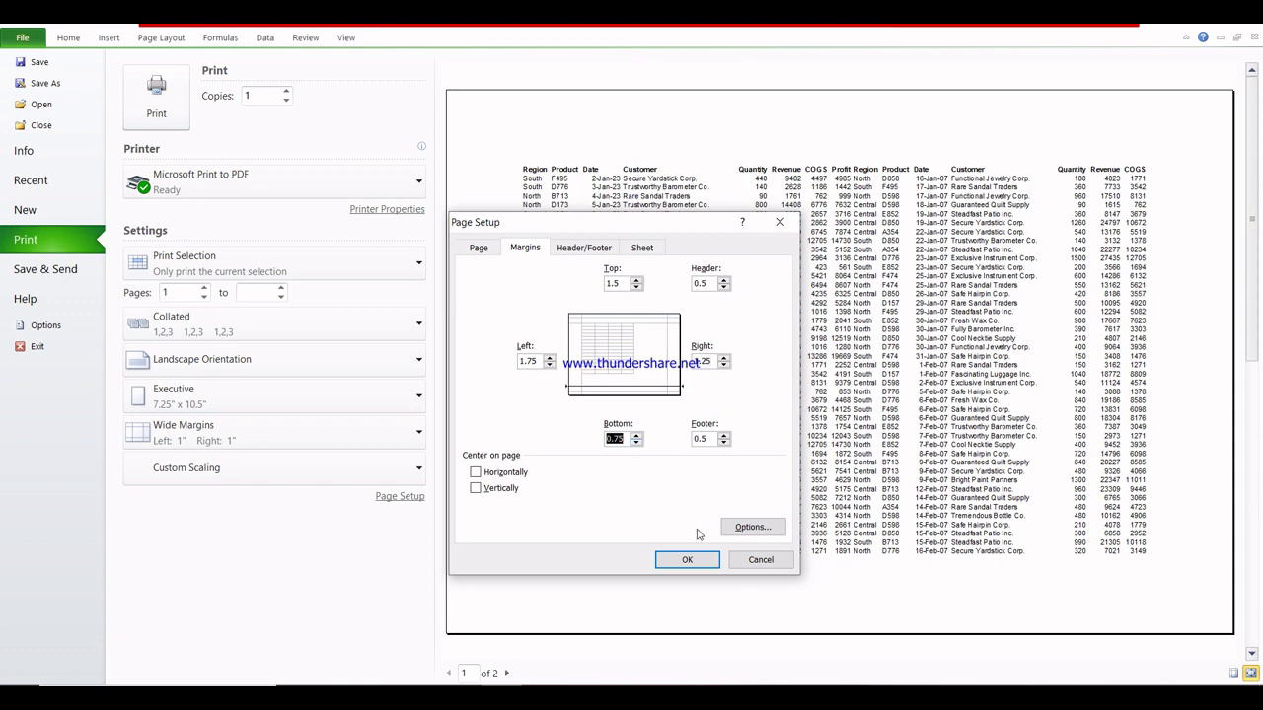
{"action": "left_click", "coordinate": [688, 559]}
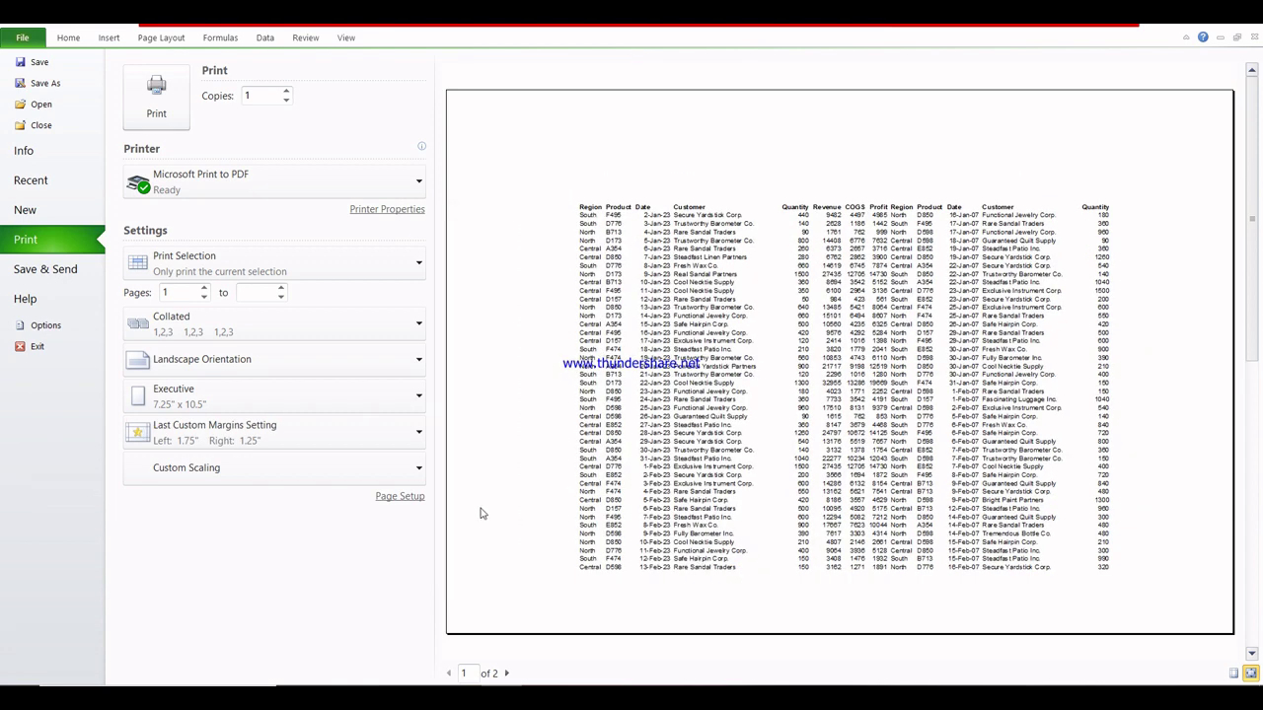
- Set the page header to the workbook's full path, C:\Users\PC\Downloads\Power View Report.xlsx, and apply the page setup
{"action": "left_click", "coordinate": [416, 496]}
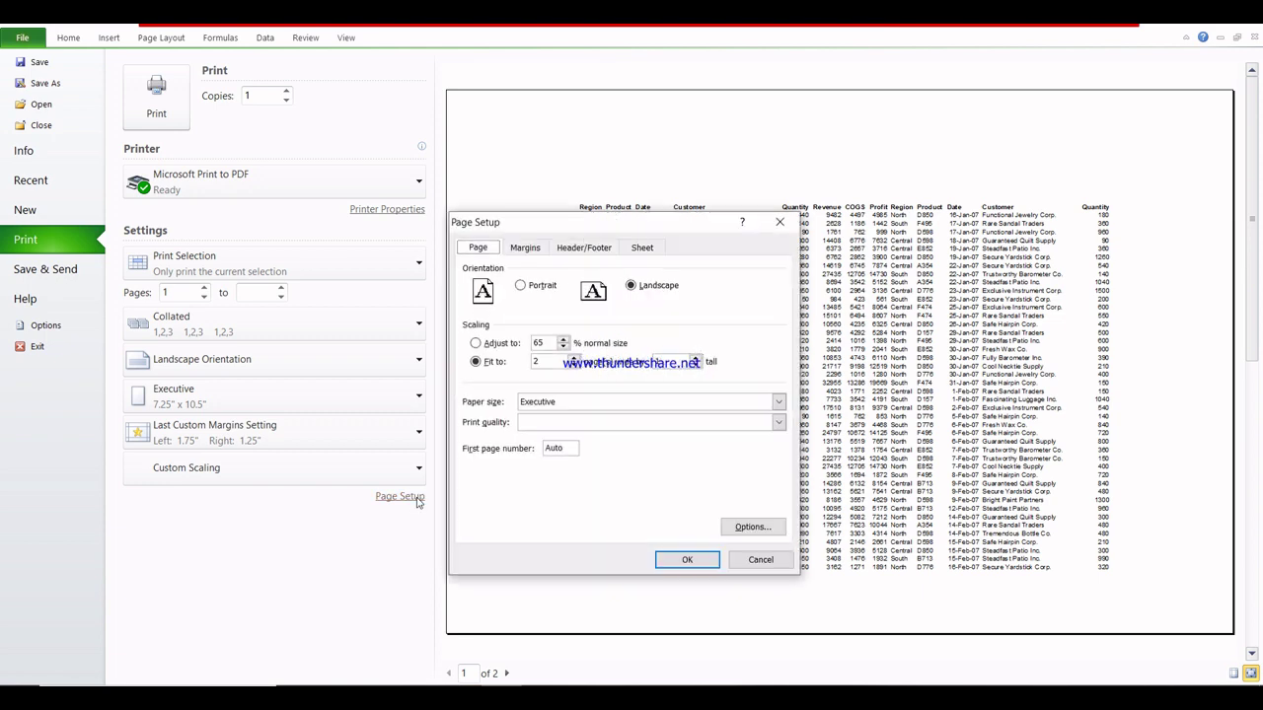
{"action": "left_click", "coordinate": [525, 248]}
{"action": "left_click", "coordinate": [575, 252]}
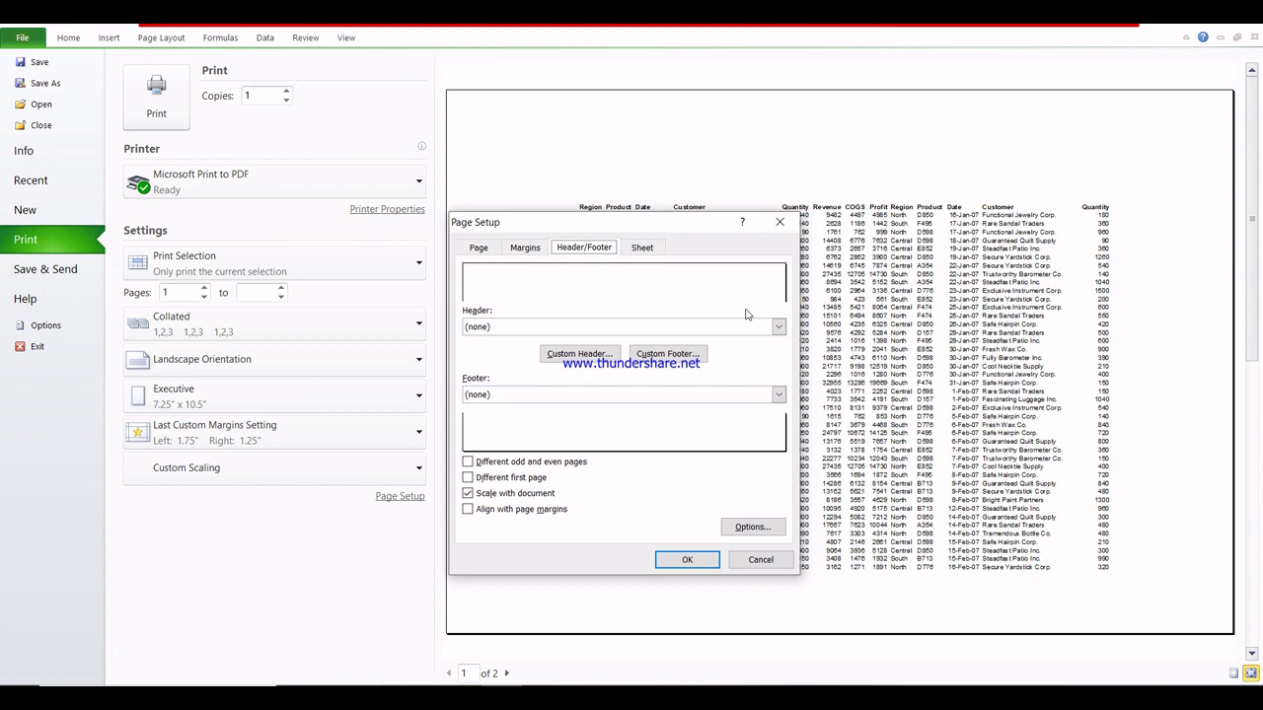
{"action": "left_click", "coordinate": [779, 330]}
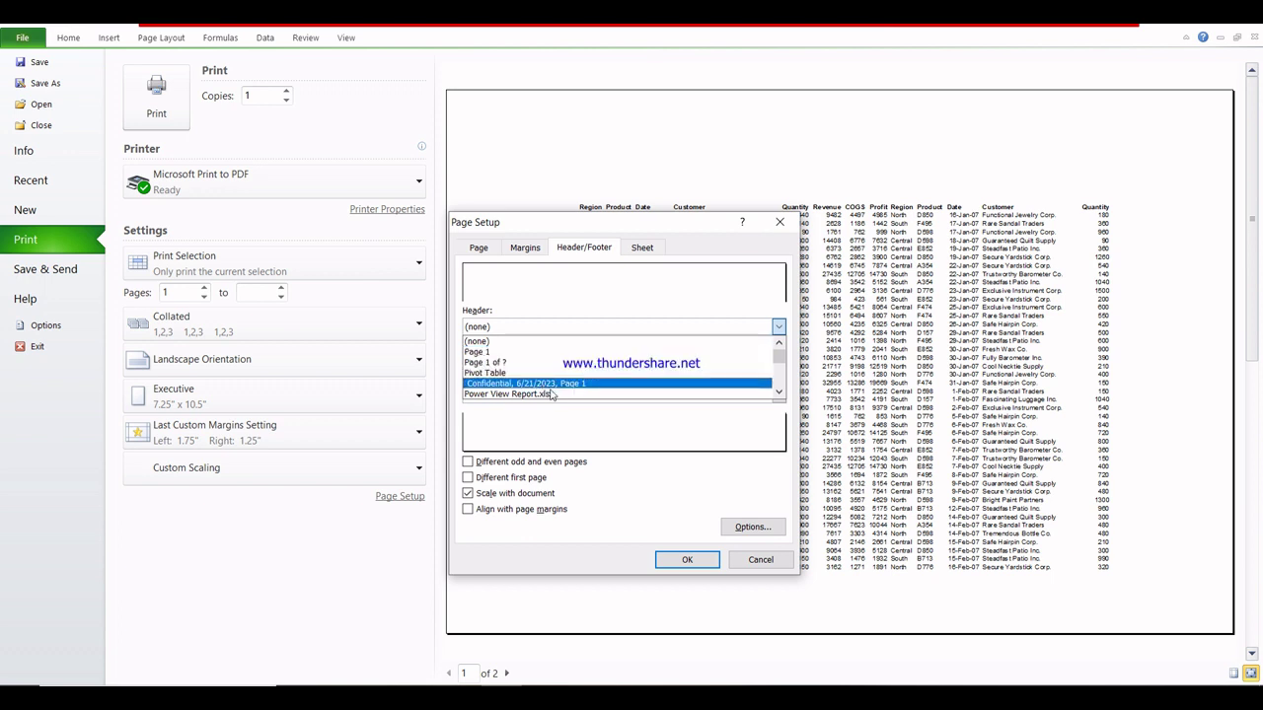
{"action": "left_click", "coordinate": [778, 393]}
{"action": "left_click", "coordinate": [778, 393]}
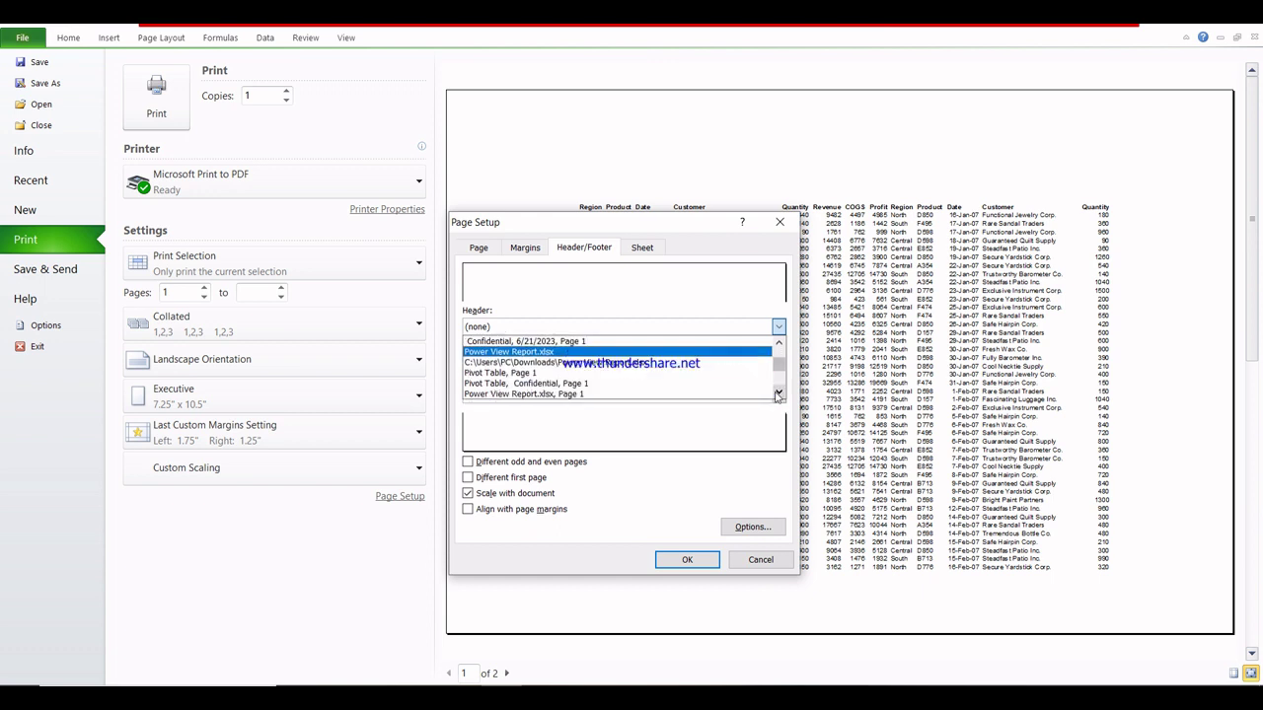
{"action": "left_click", "coordinate": [778, 393]}
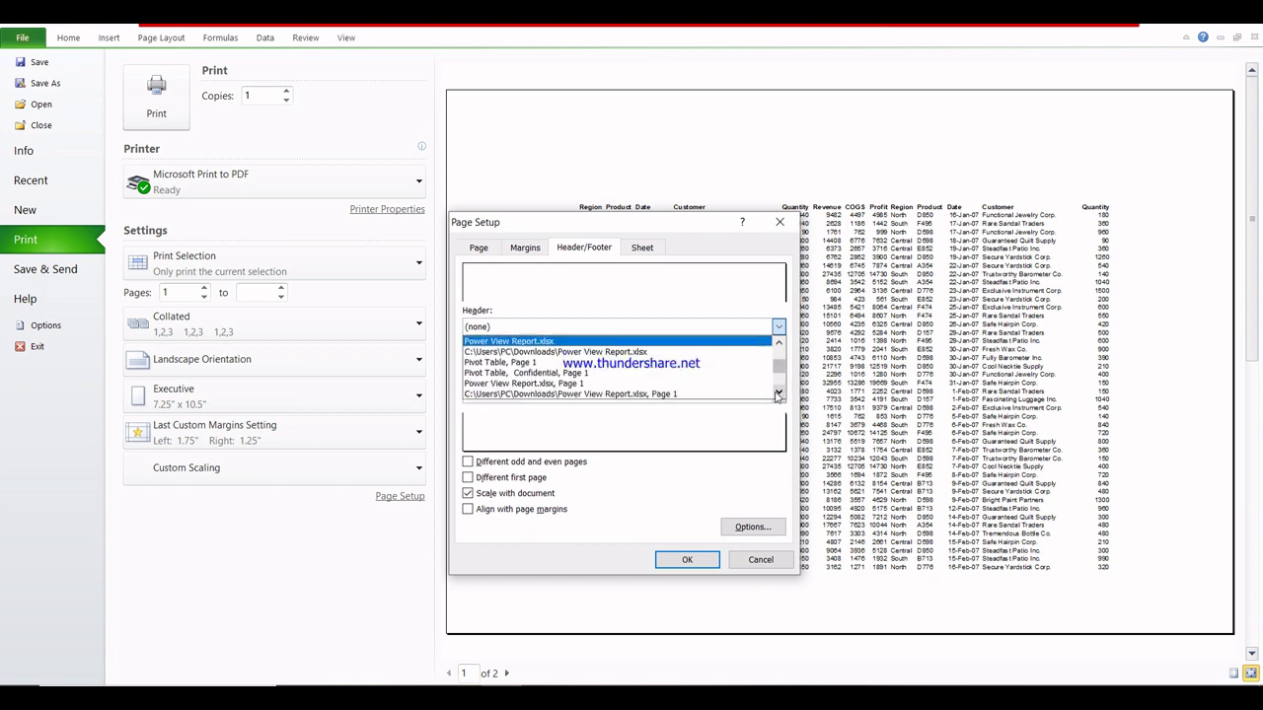
{"action": "left_click", "coordinate": [696, 352]}
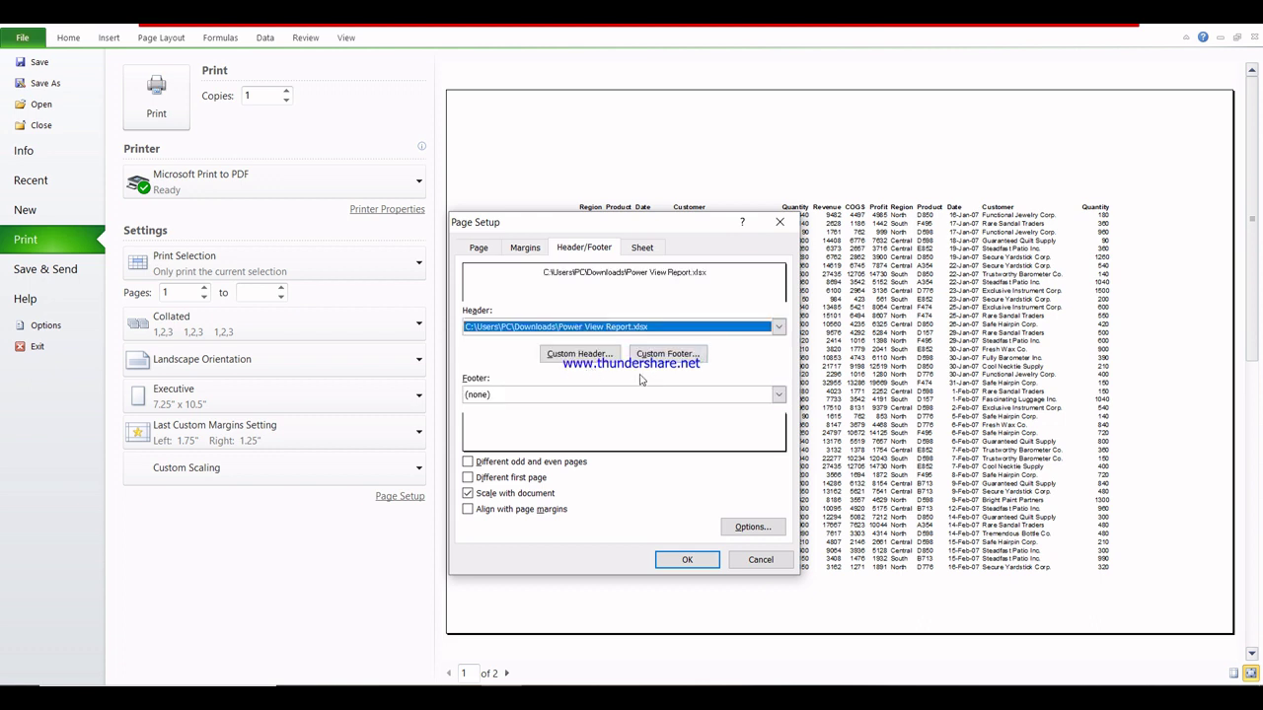
{"action": "left_click", "coordinate": [688, 560]}
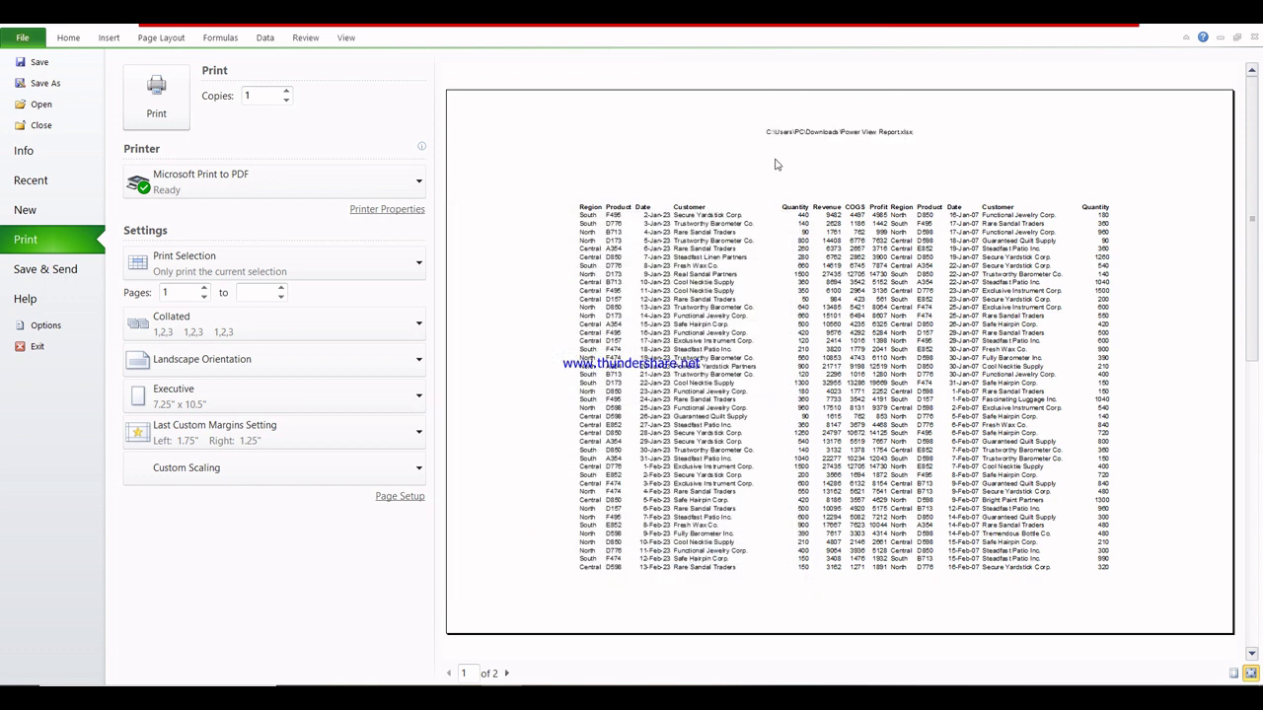
- Examine the page setup's header and sheet settings and the PDF printer's orientation and advanced paper size options
{"action": "left_click", "coordinate": [399, 498]}
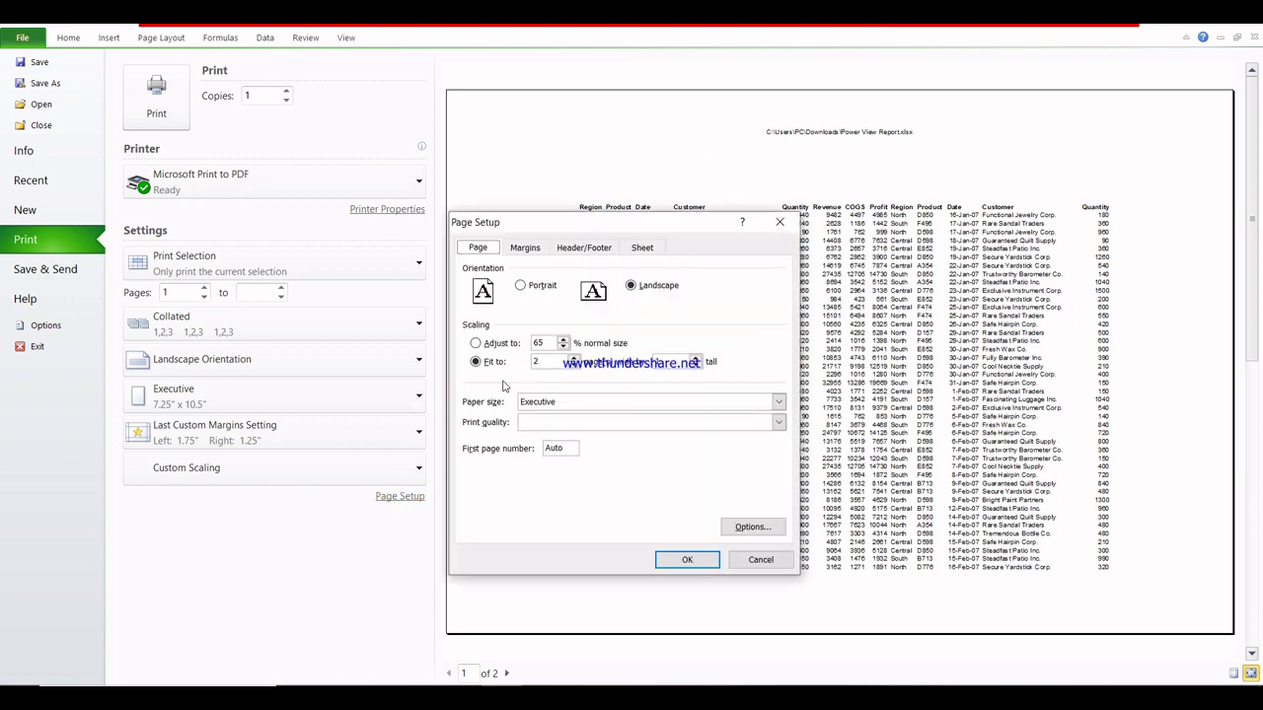
{"action": "left_click", "coordinate": [597, 250]}
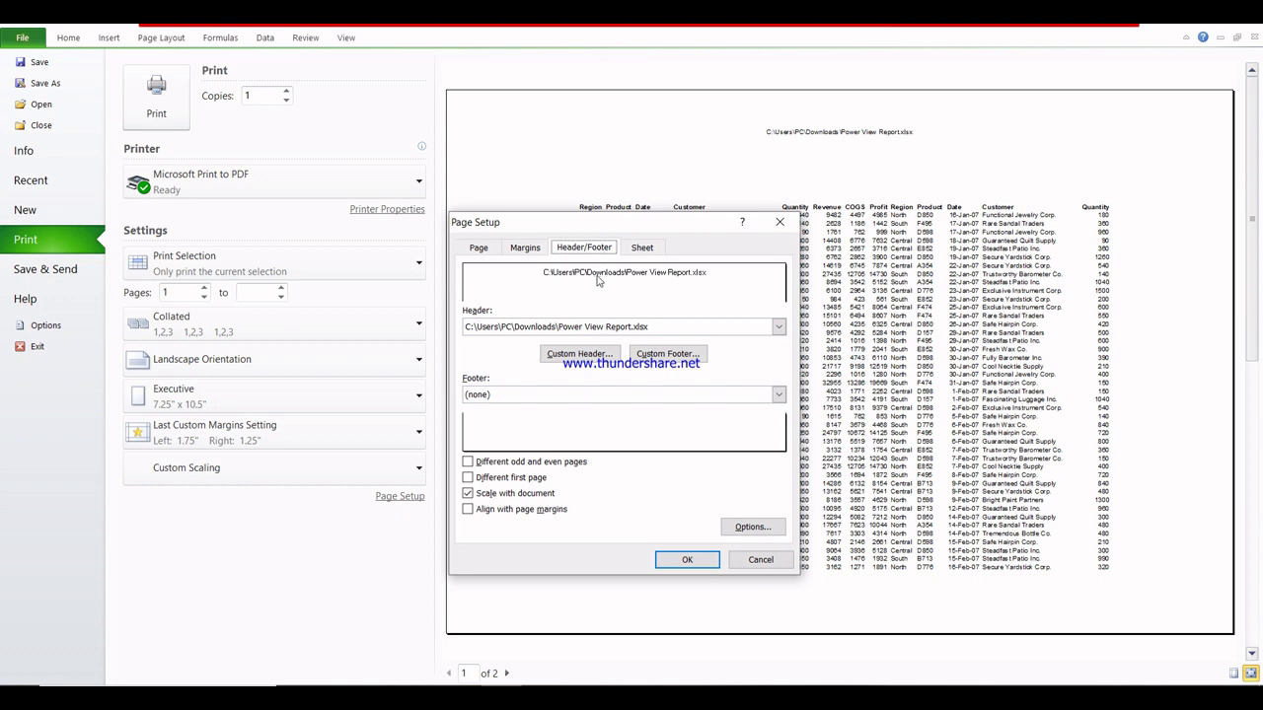
{"action": "left_click", "coordinate": [642, 248]}
{"action": "left_click", "coordinate": [752, 527]}
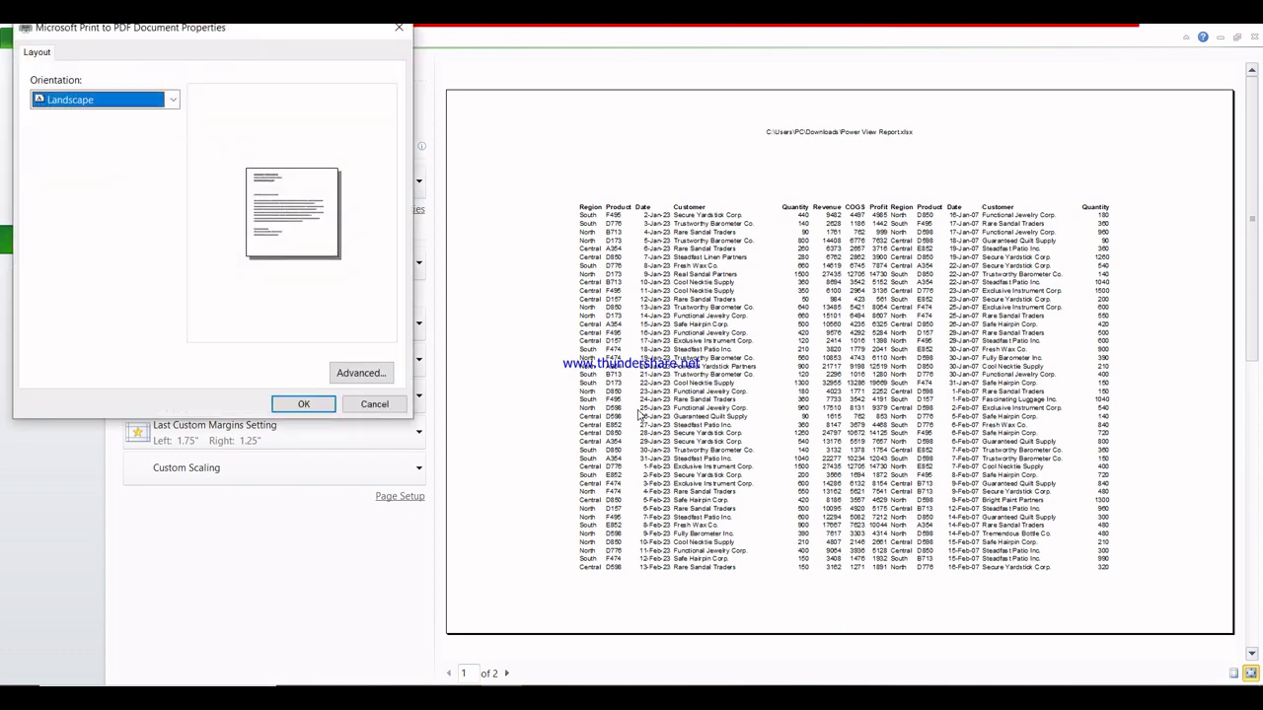
{"action": "left_click", "coordinate": [175, 101]}
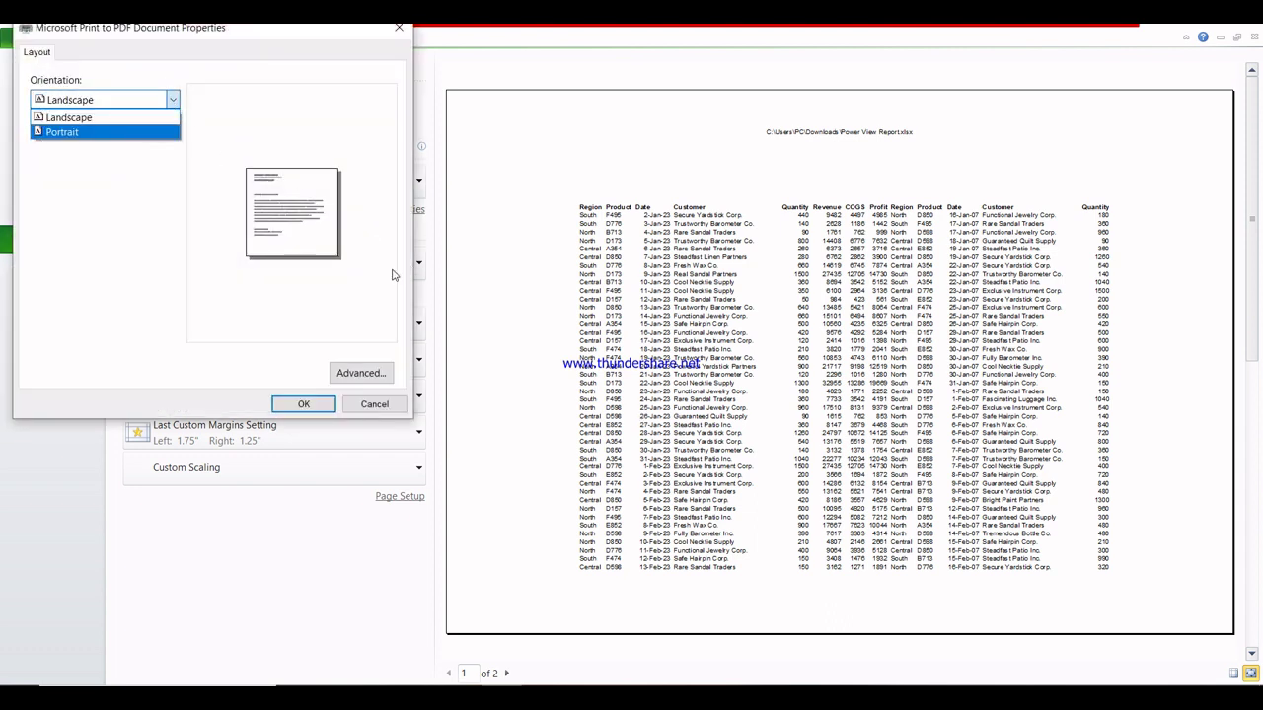
{"action": "left_click", "coordinate": [366, 376]}
{"action": "left_click", "coordinate": [365, 374]}
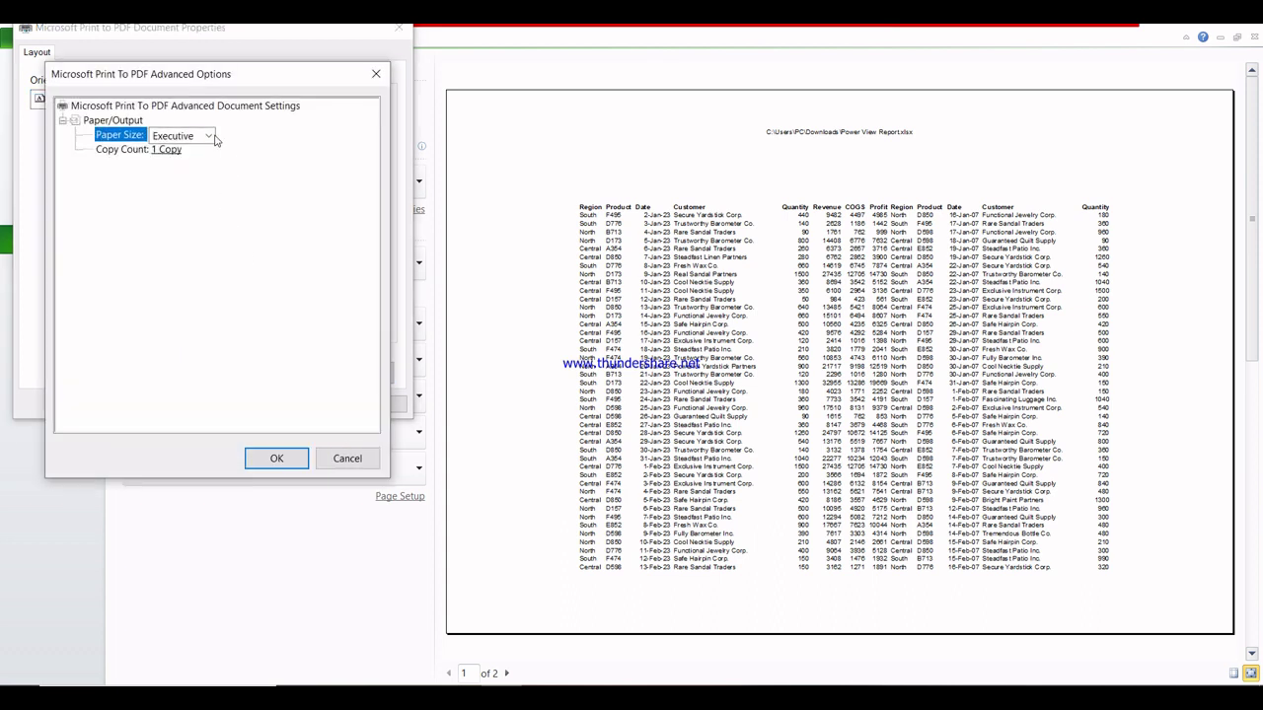
{"action": "left_click", "coordinate": [209, 136]}
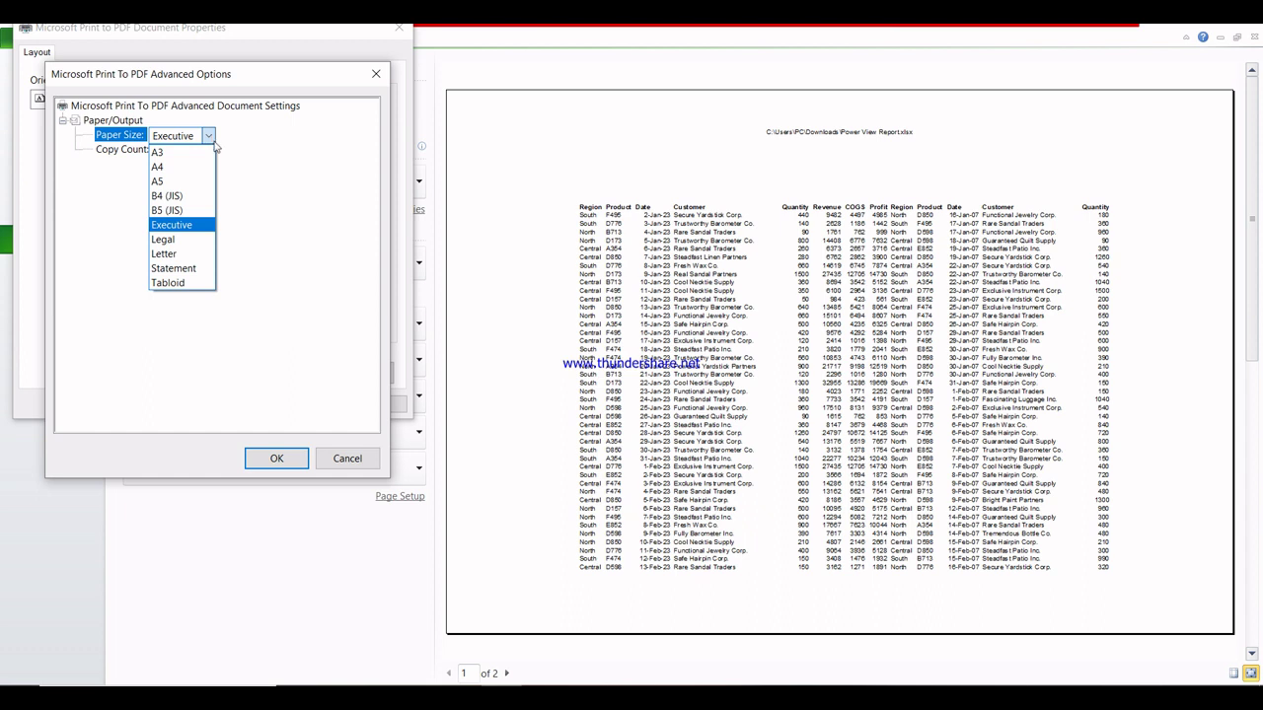
{"action": "left_click", "coordinate": [268, 171]}
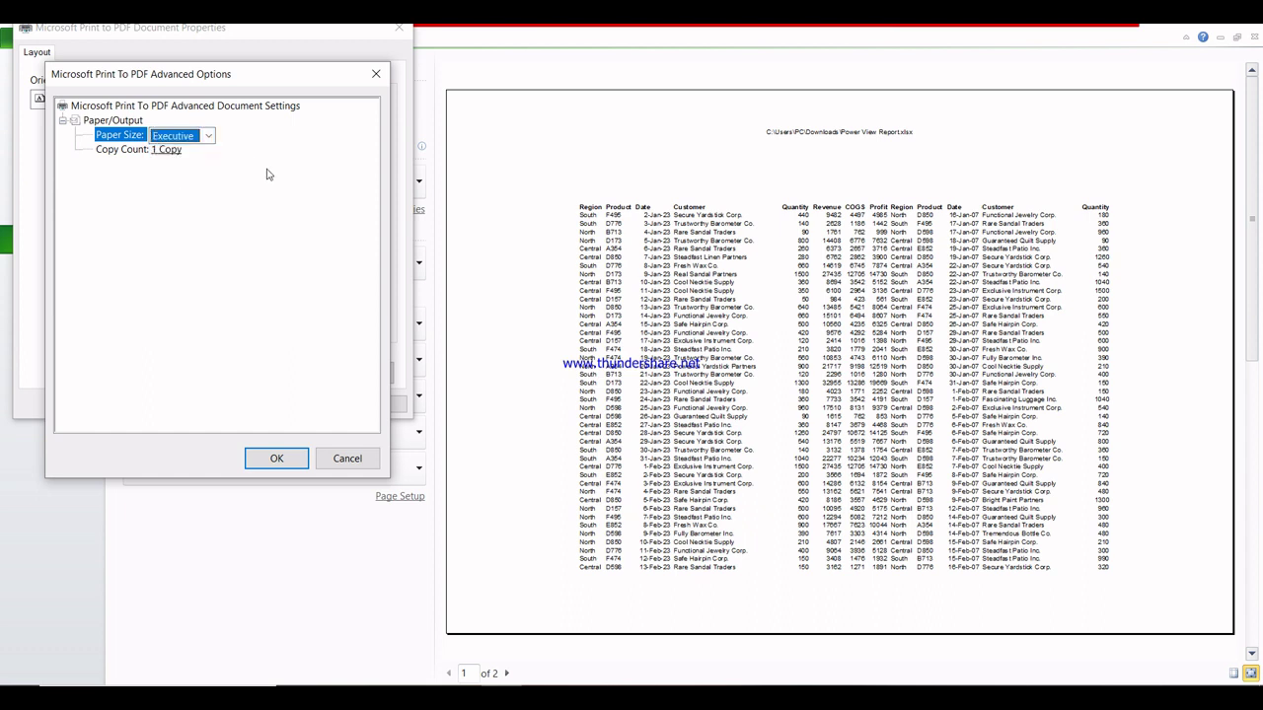
{"action": "left_click", "coordinate": [280, 459]}
{"action": "left_click", "coordinate": [302, 406]}
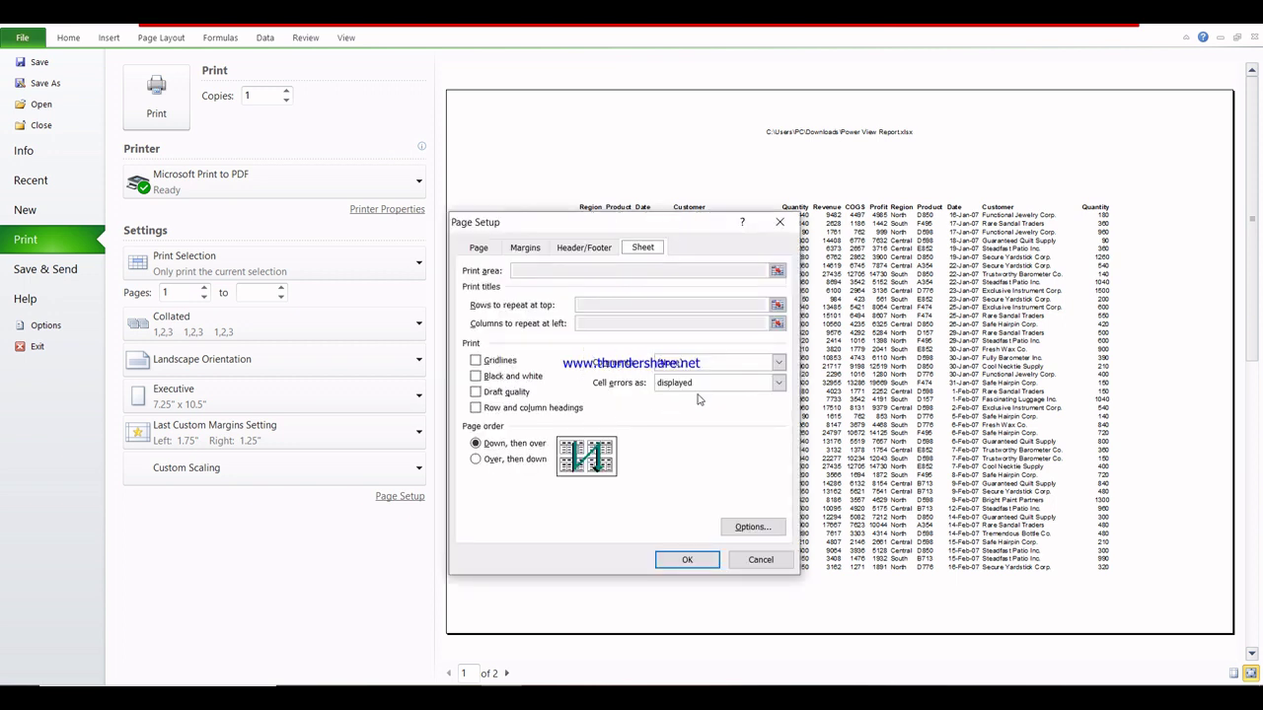
{"action": "left_click", "coordinate": [586, 247]}
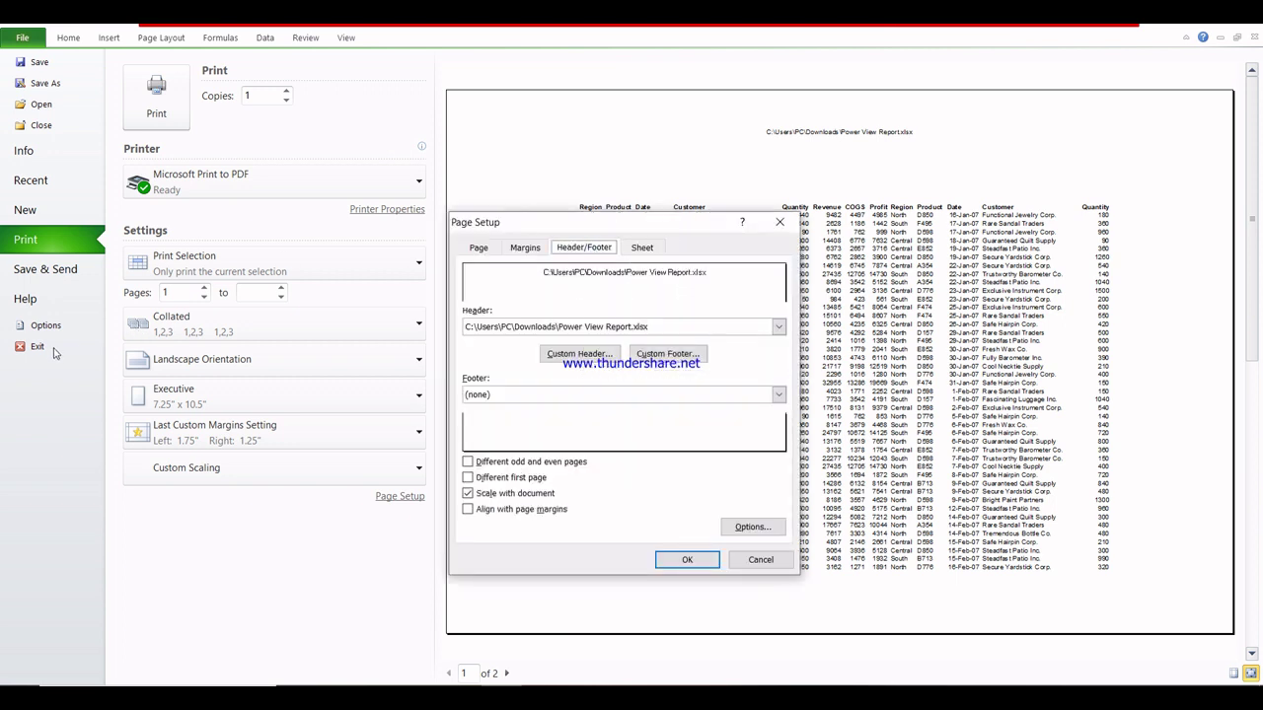
{"action": "key", "text": "Escape"}
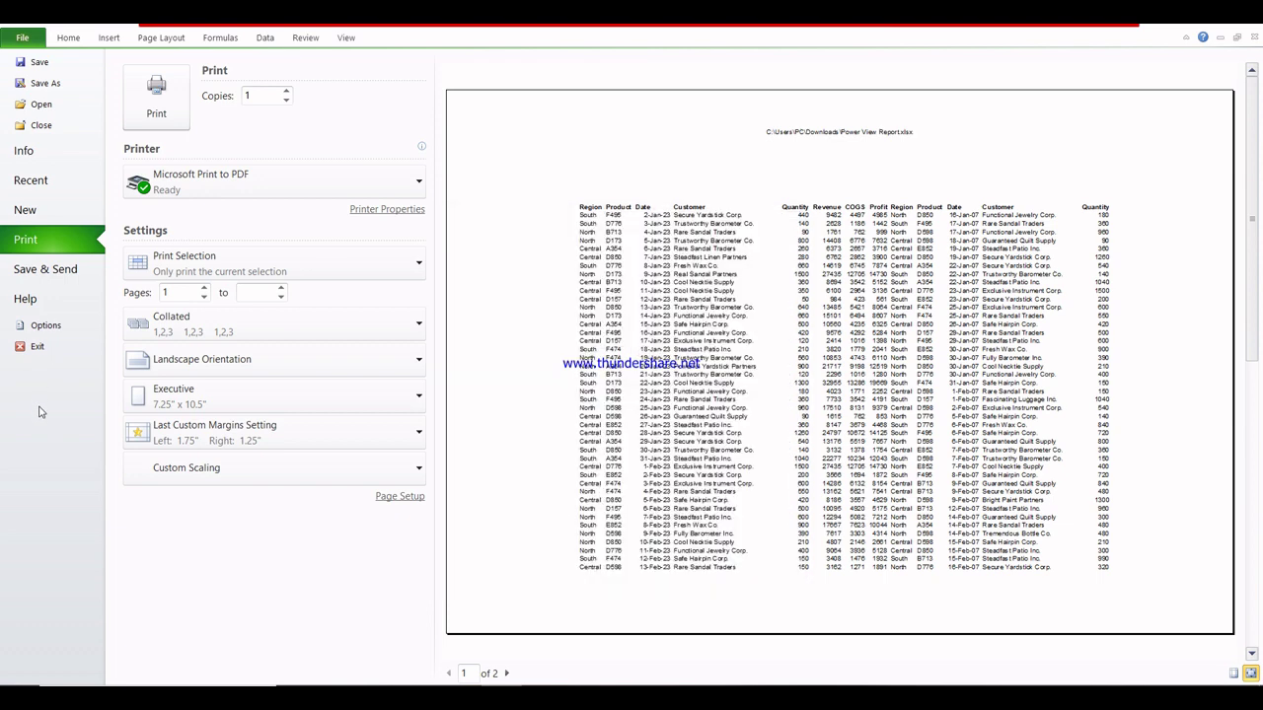
- Leave the print view and insert the picture IMG-20211020-WA0015 from the Pictures folder as the sheet background
{"action": "key", "text": "Escape"}
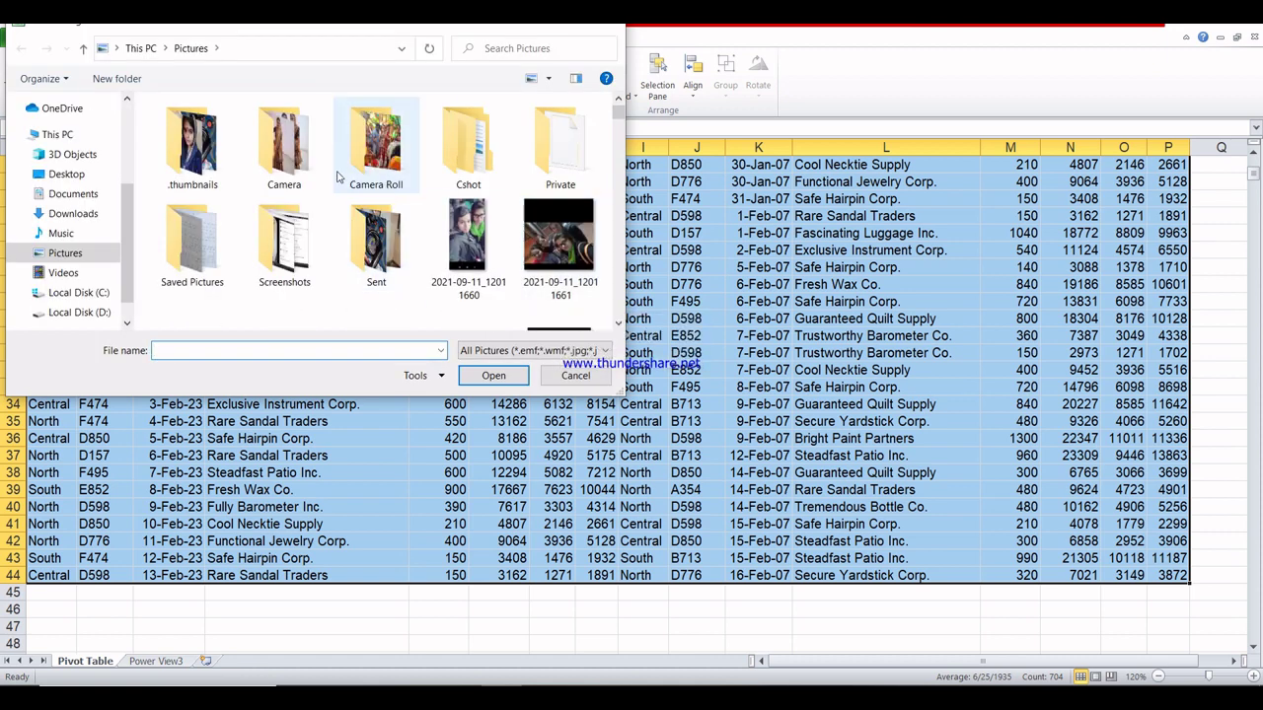
{"action": "scroll", "coordinate": [617, 319], "scroll_direction": "down", "scroll_amount": 3}
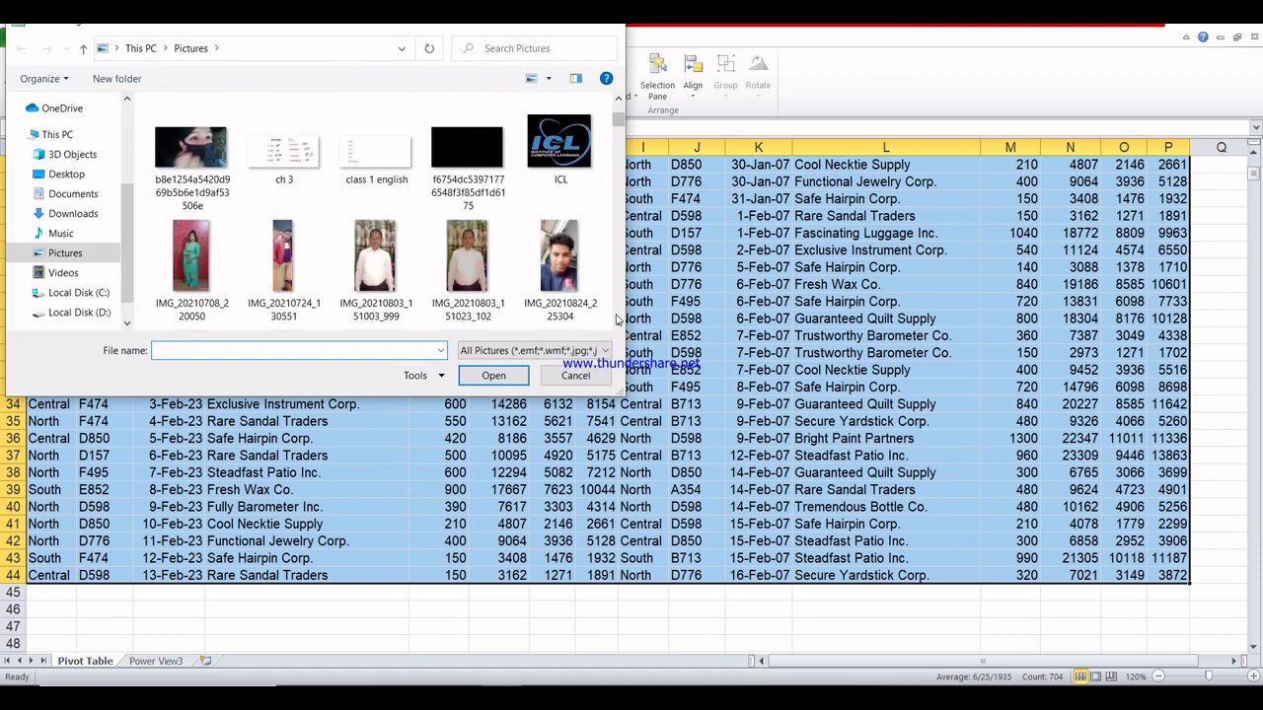
{"action": "scroll", "coordinate": [617, 319], "scroll_direction": "down", "scroll_amount": 5}
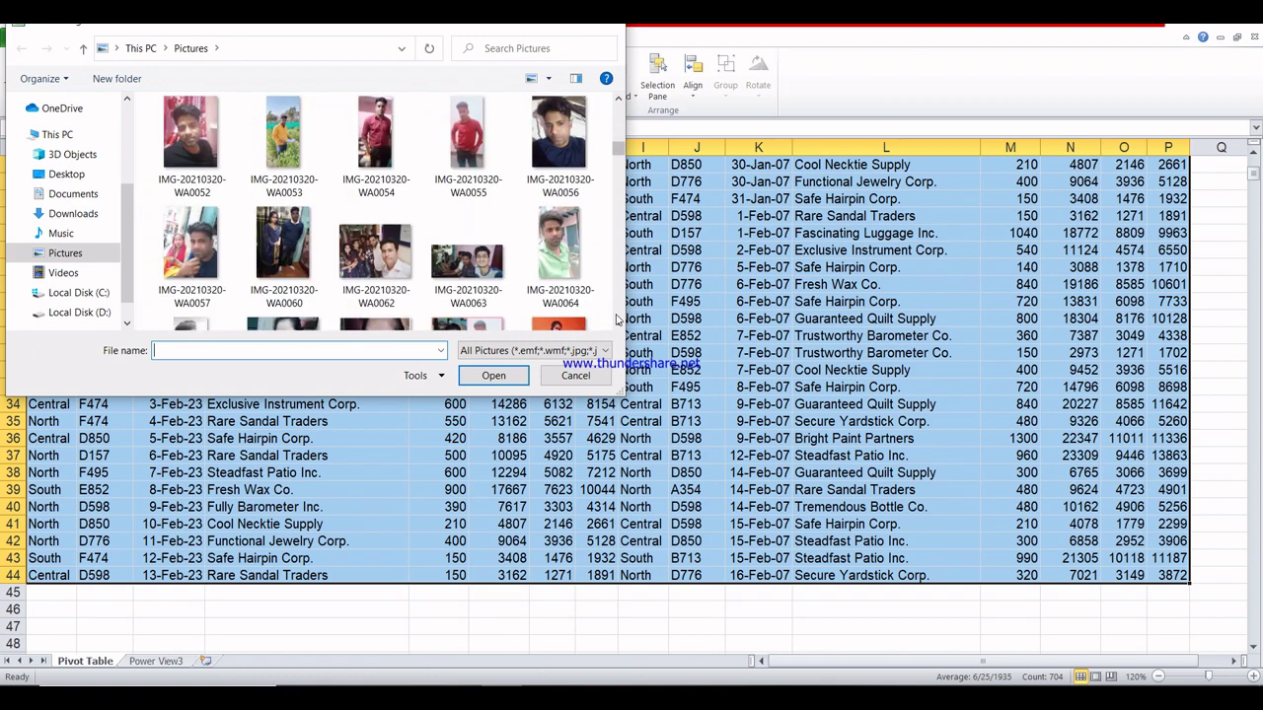
{"action": "scroll", "coordinate": [616, 318], "scroll_direction": "down", "scroll_amount": 2}
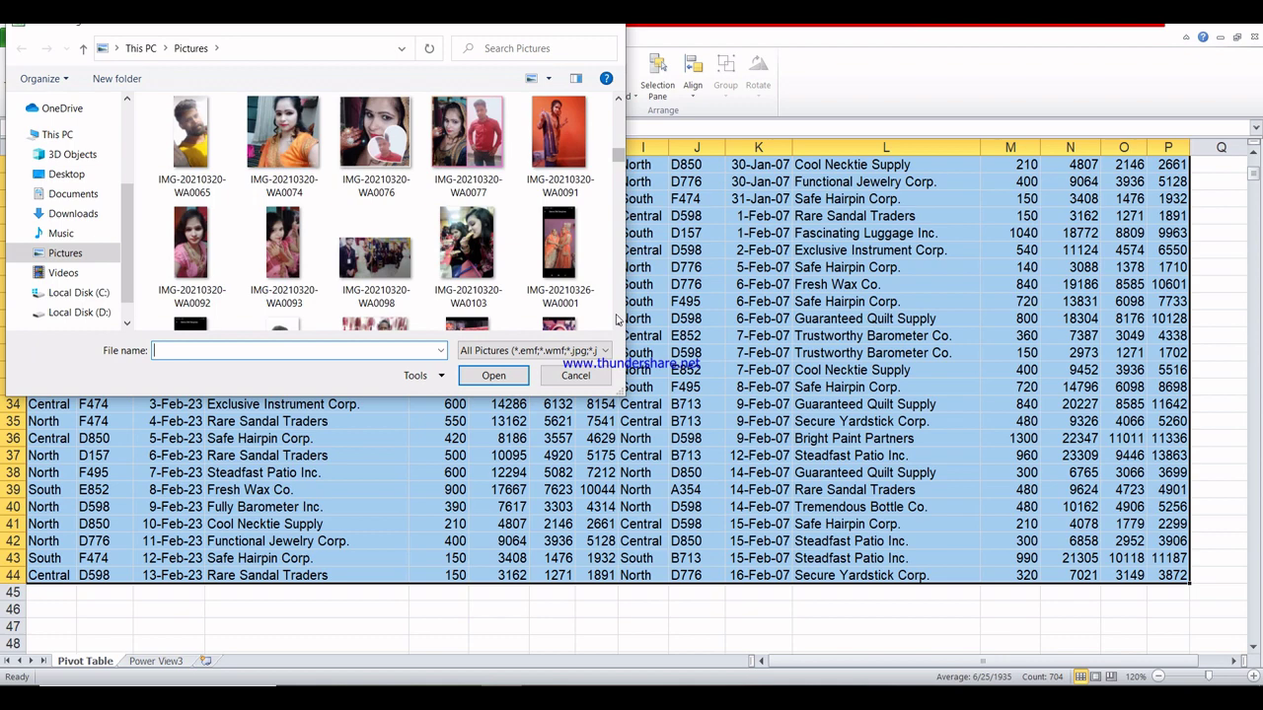
{"action": "scroll", "coordinate": [617, 319], "scroll_direction": "down", "scroll_amount": 3}
{"action": "scroll", "coordinate": [616, 319], "scroll_direction": "down", "scroll_amount": 8}
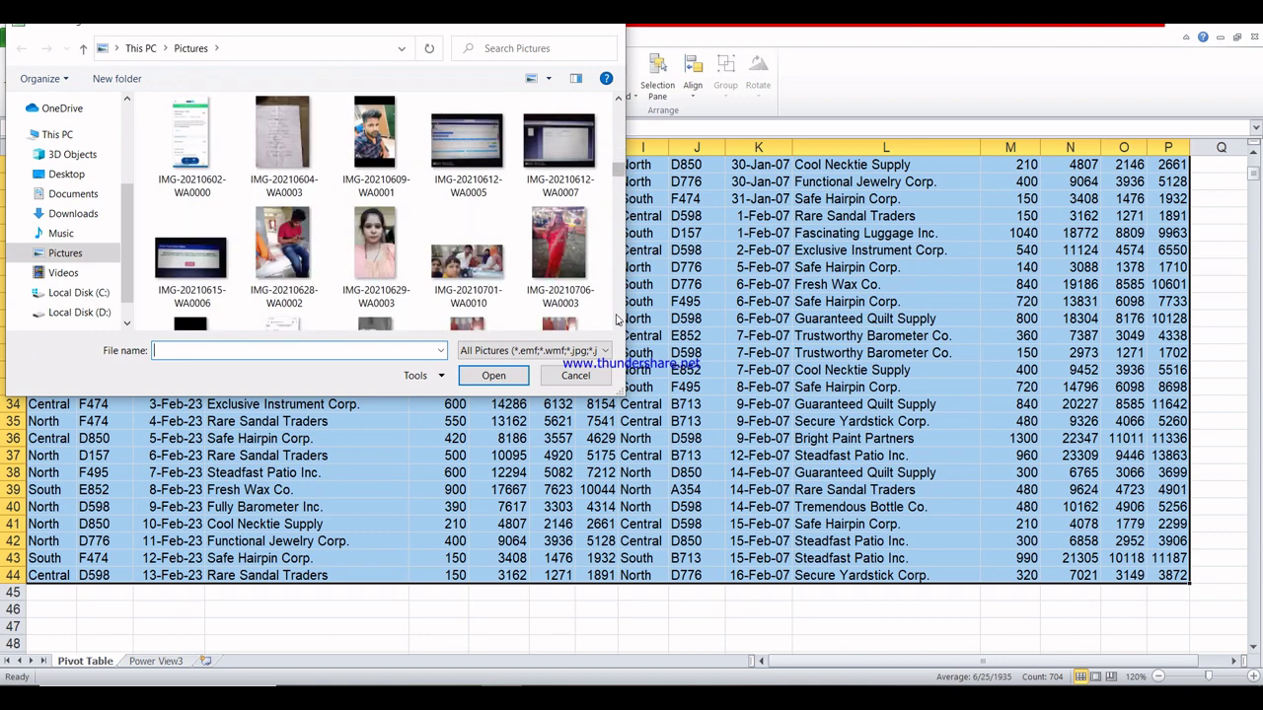
{"action": "scroll", "coordinate": [616, 318], "scroll_direction": "down", "scroll_amount": 4}
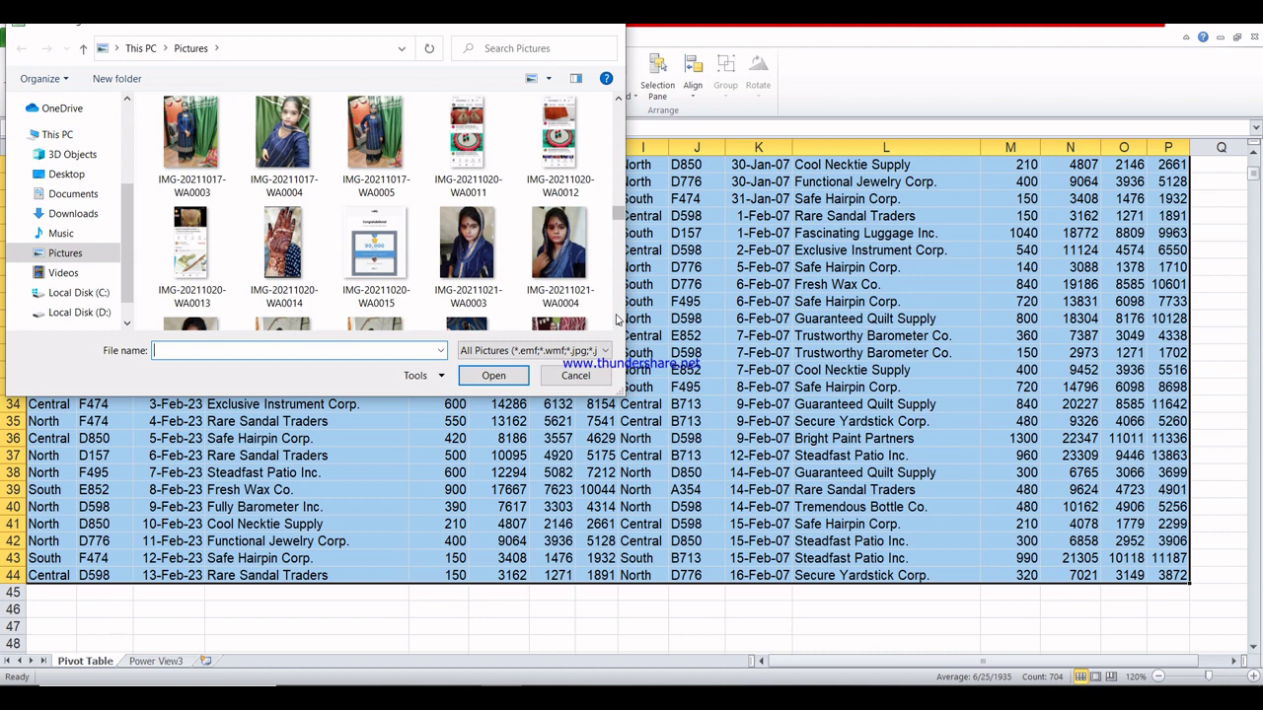
{"action": "left_click", "coordinate": [395, 240]}
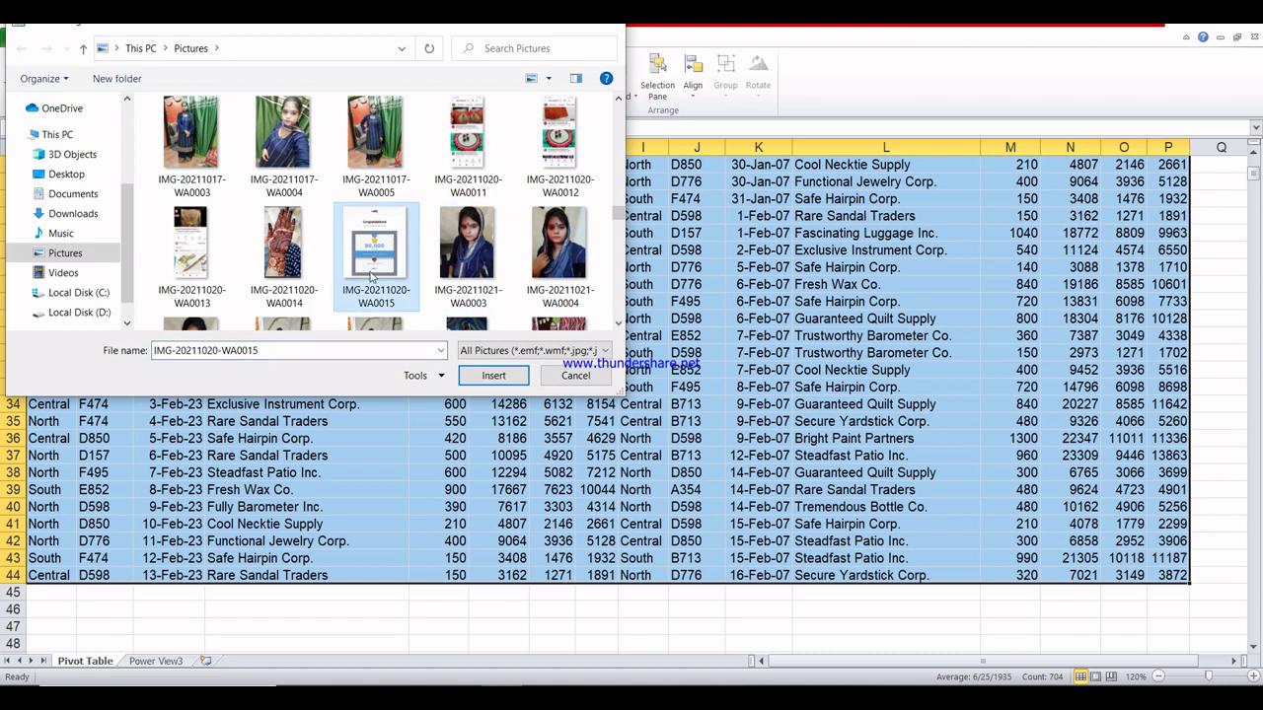
{"action": "left_click", "coordinate": [486, 379]}
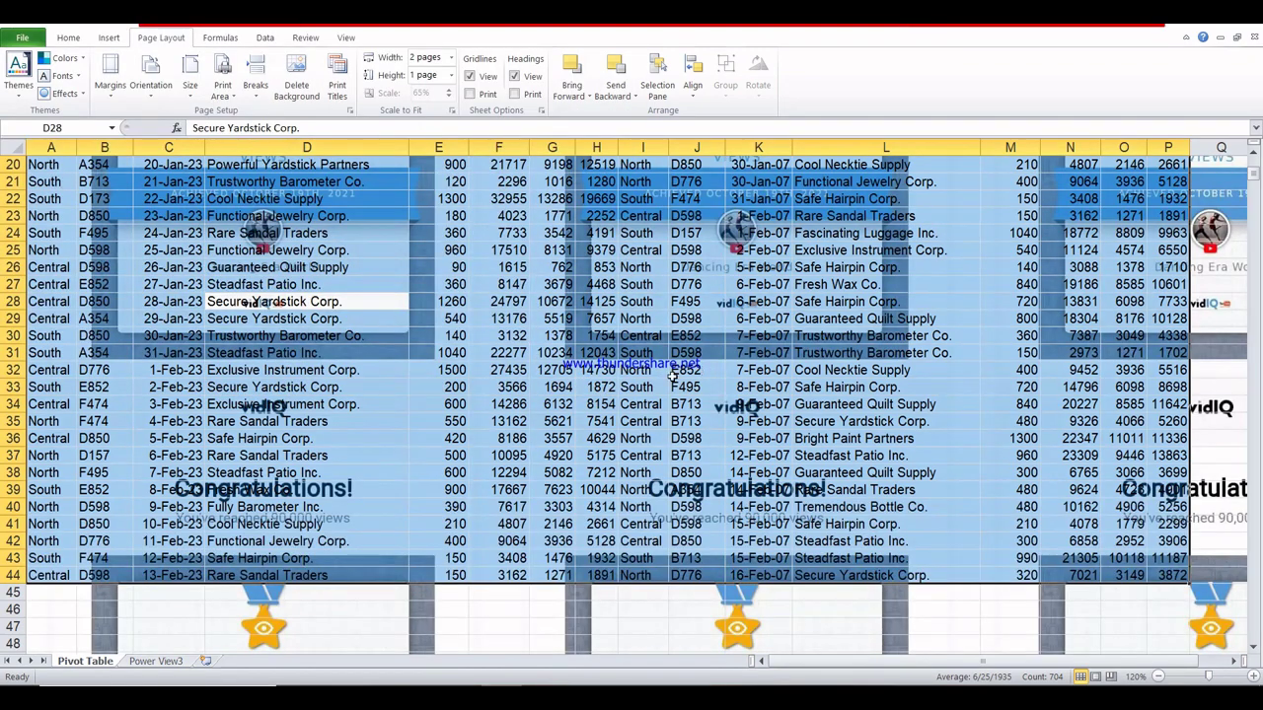